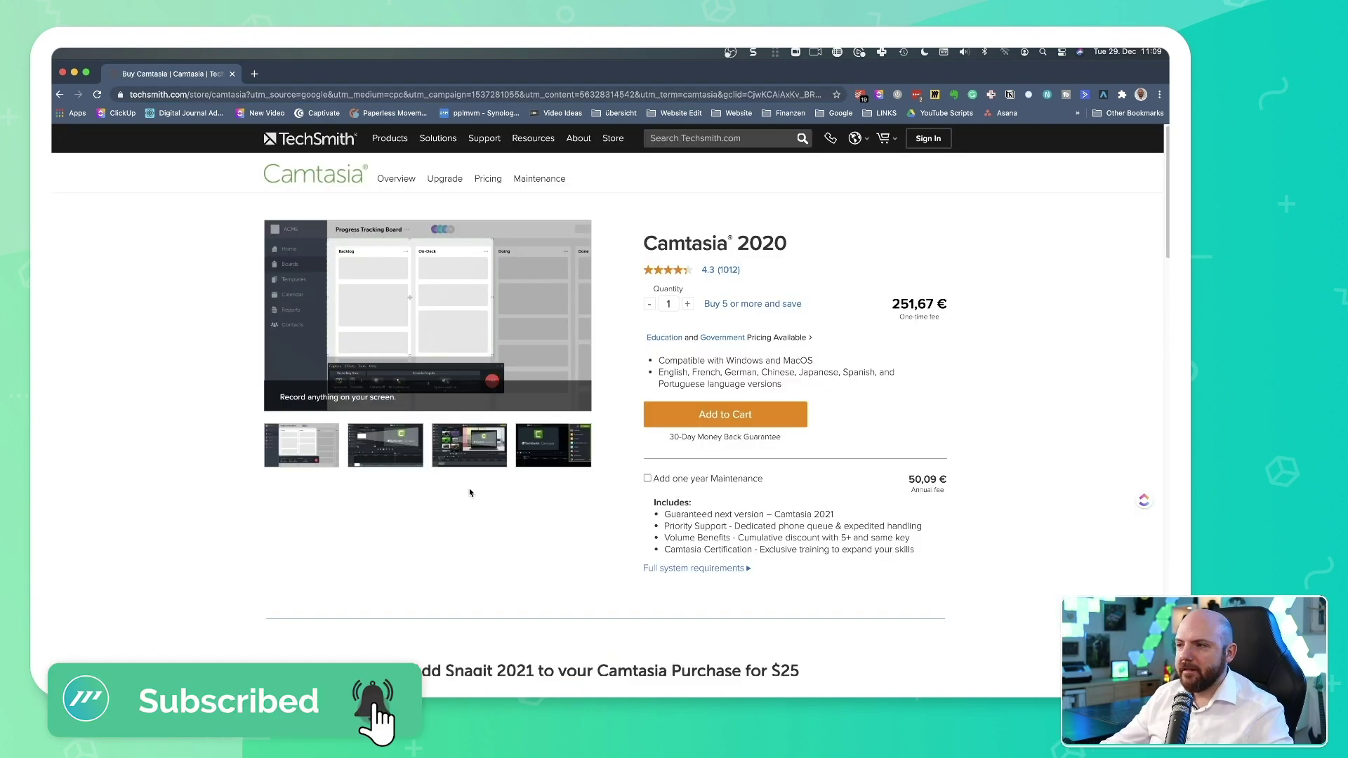
Go from the Camtasia store page to the Snagit store page via Products and briefly select its price.
{"action": "scroll", "coordinate": [595, 517], "scroll_direction": "down", "scroll_amount": 2}
{"action": "scroll", "coordinate": [596, 517], "scroll_direction": "down", "scroll_amount": 10}
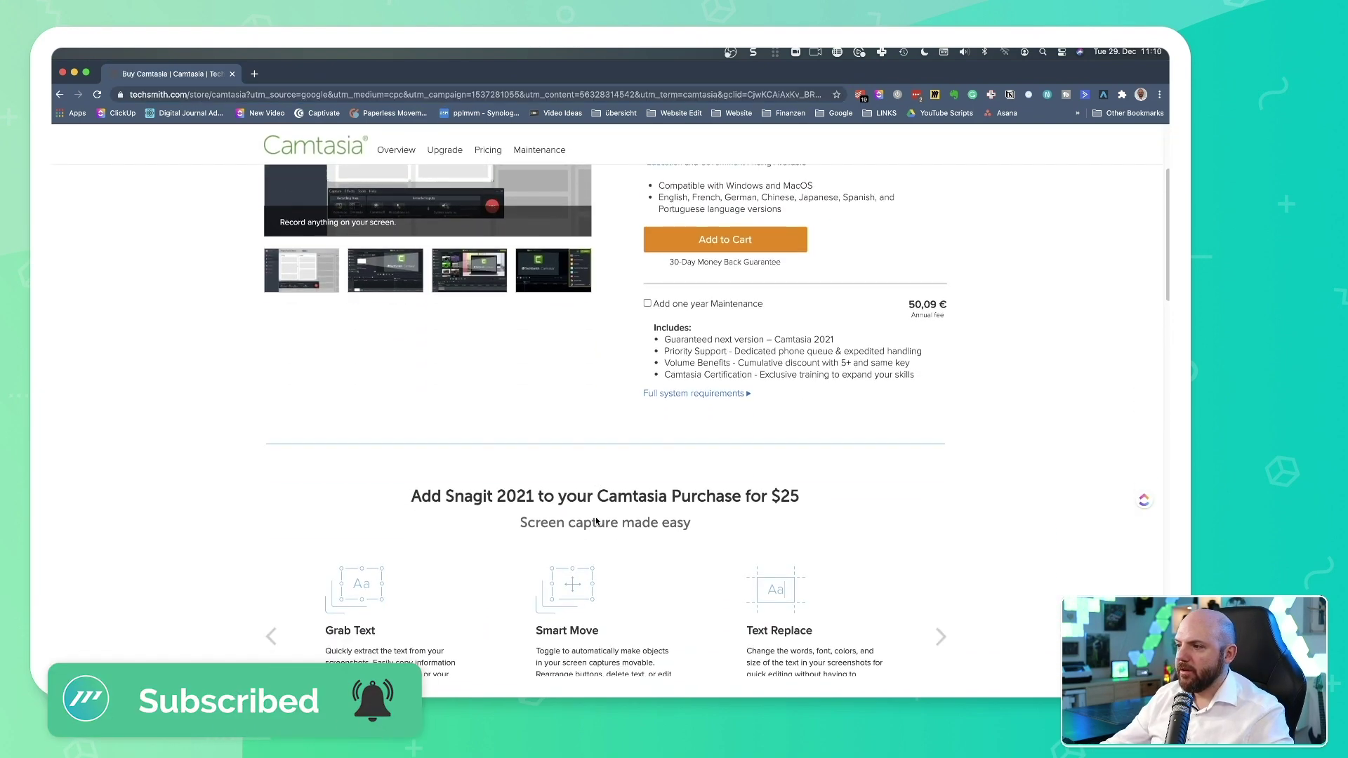
{"action": "scroll", "coordinate": [655, 568], "scroll_direction": "up", "scroll_amount": 11}
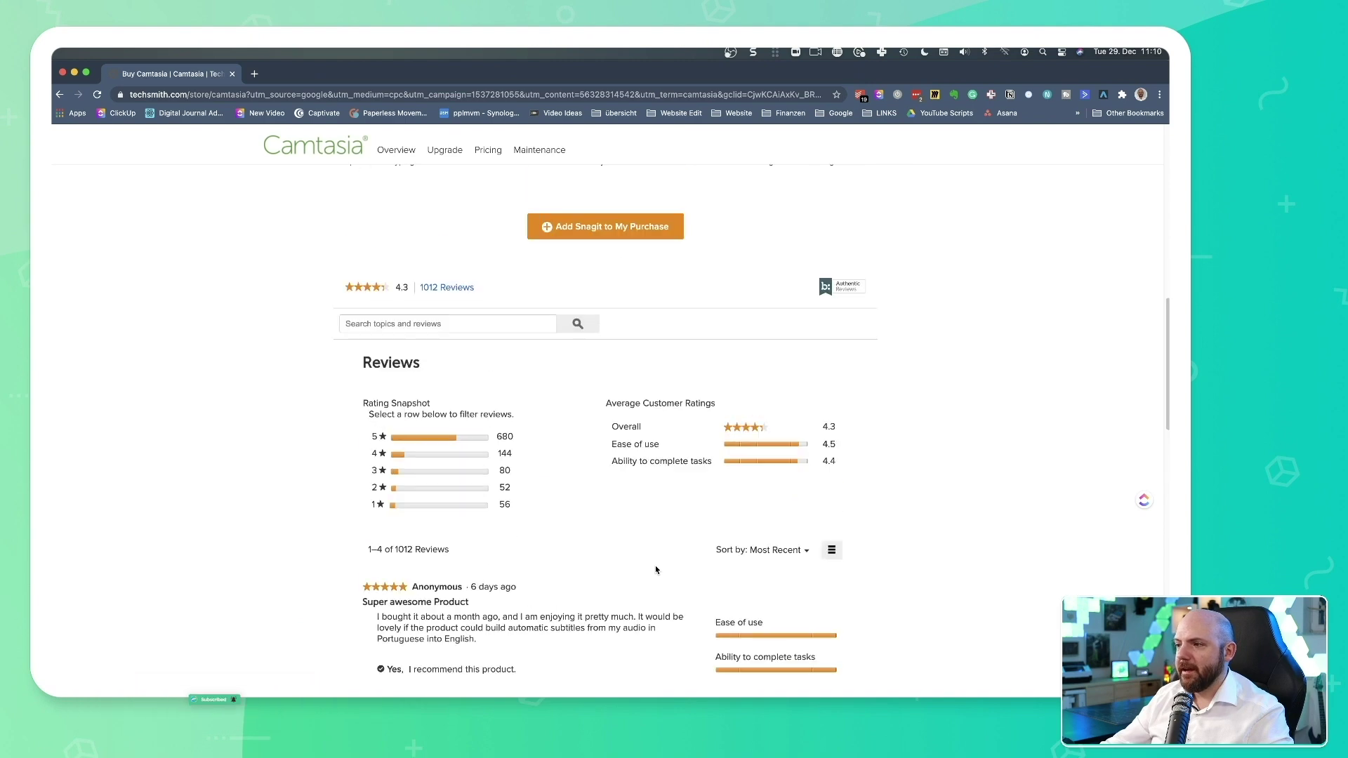
{"action": "scroll", "coordinate": [653, 576], "scroll_direction": "down", "scroll_amount": 1}
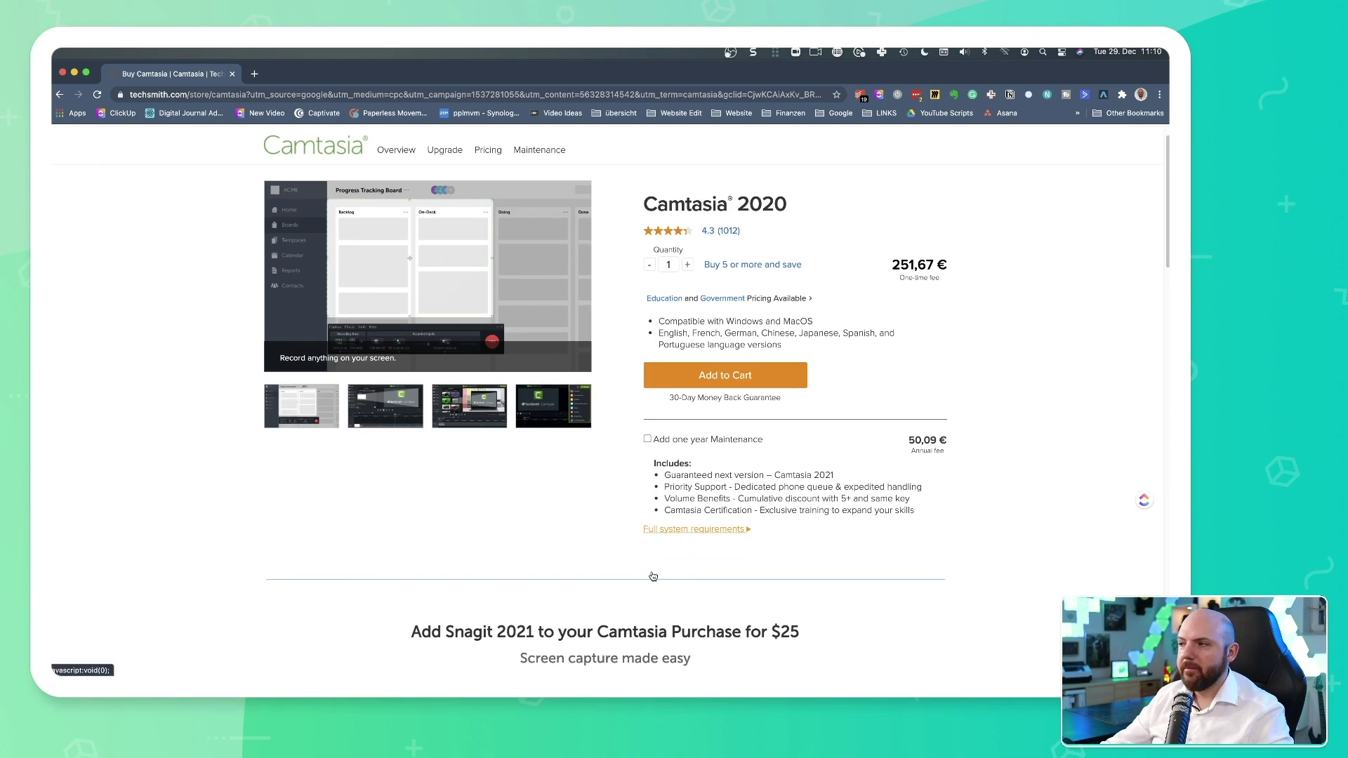
{"action": "scroll", "coordinate": [639, 555], "scroll_direction": "up", "scroll_amount": 1}
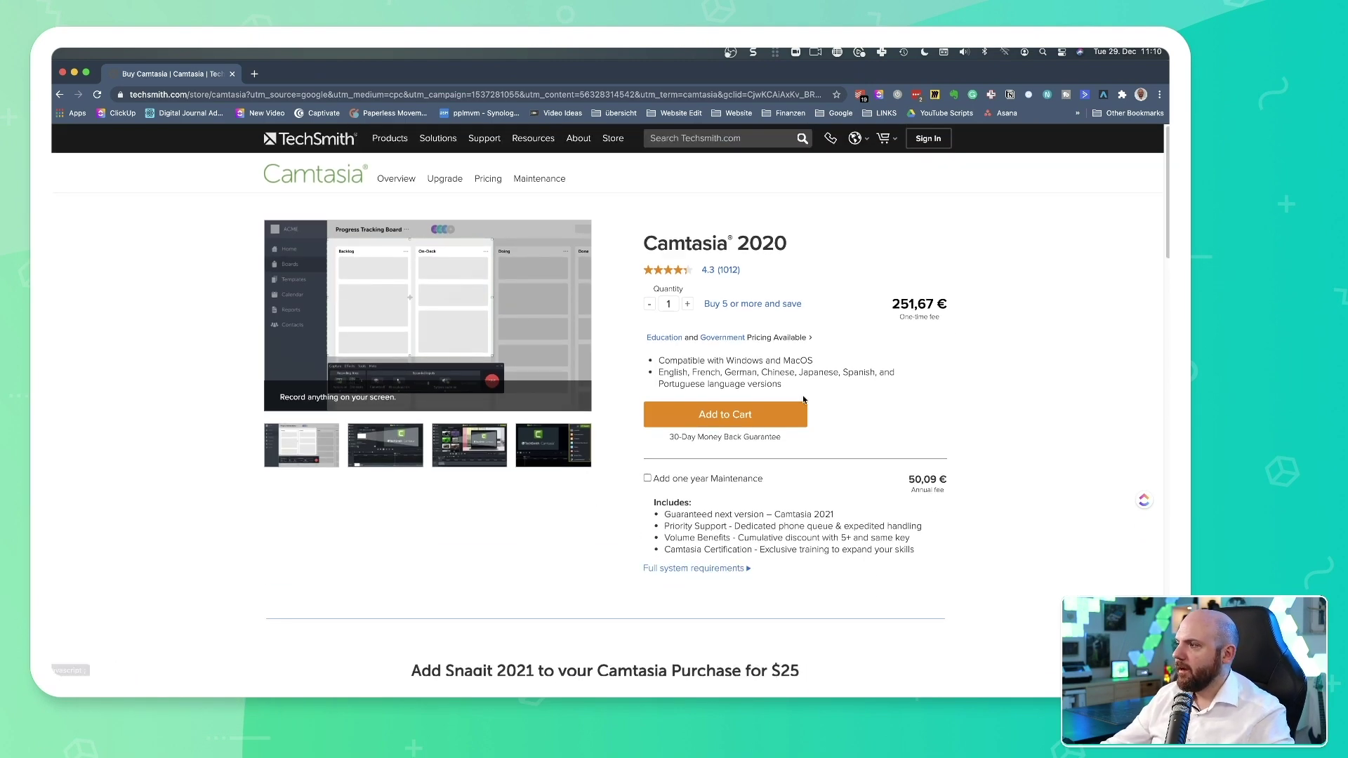
{"action": "mouse_move", "coordinate": [389, 138]}
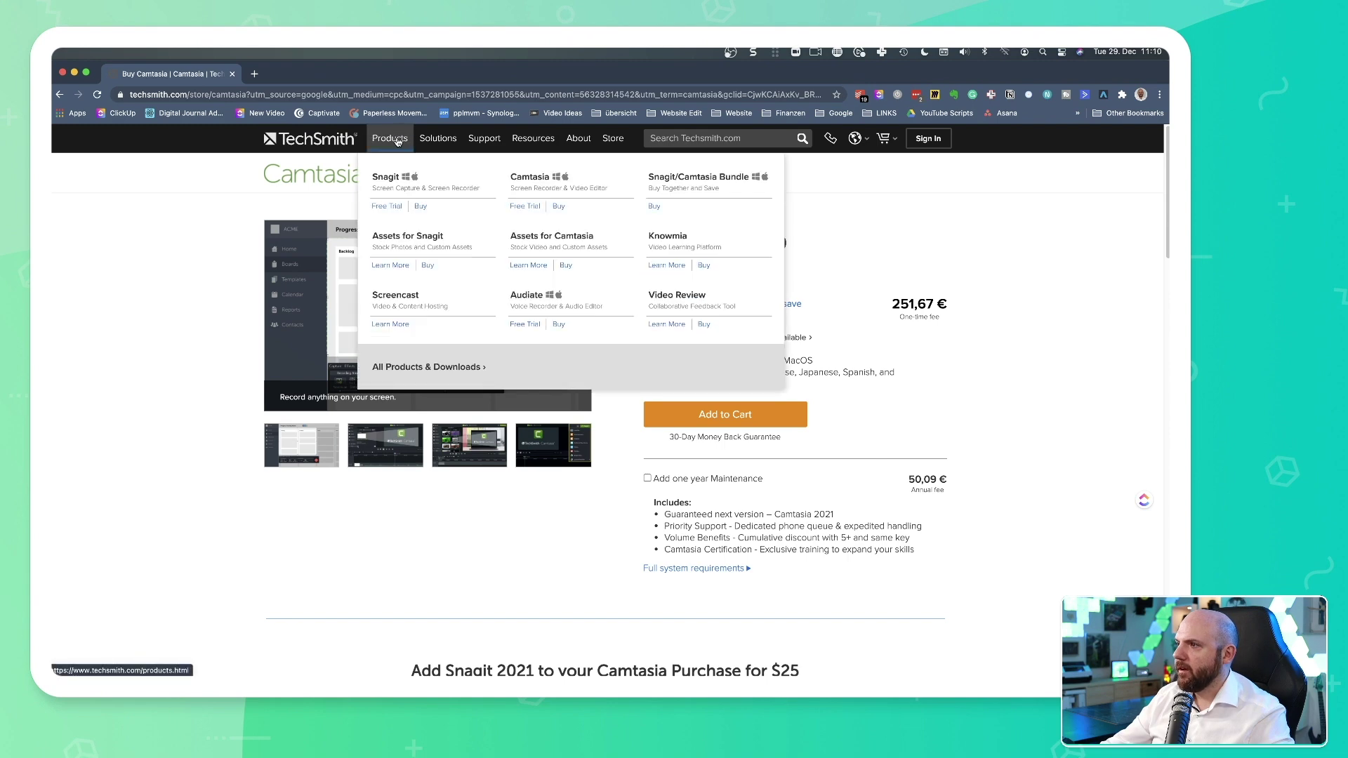
{"action": "left_click", "coordinate": [421, 206]}
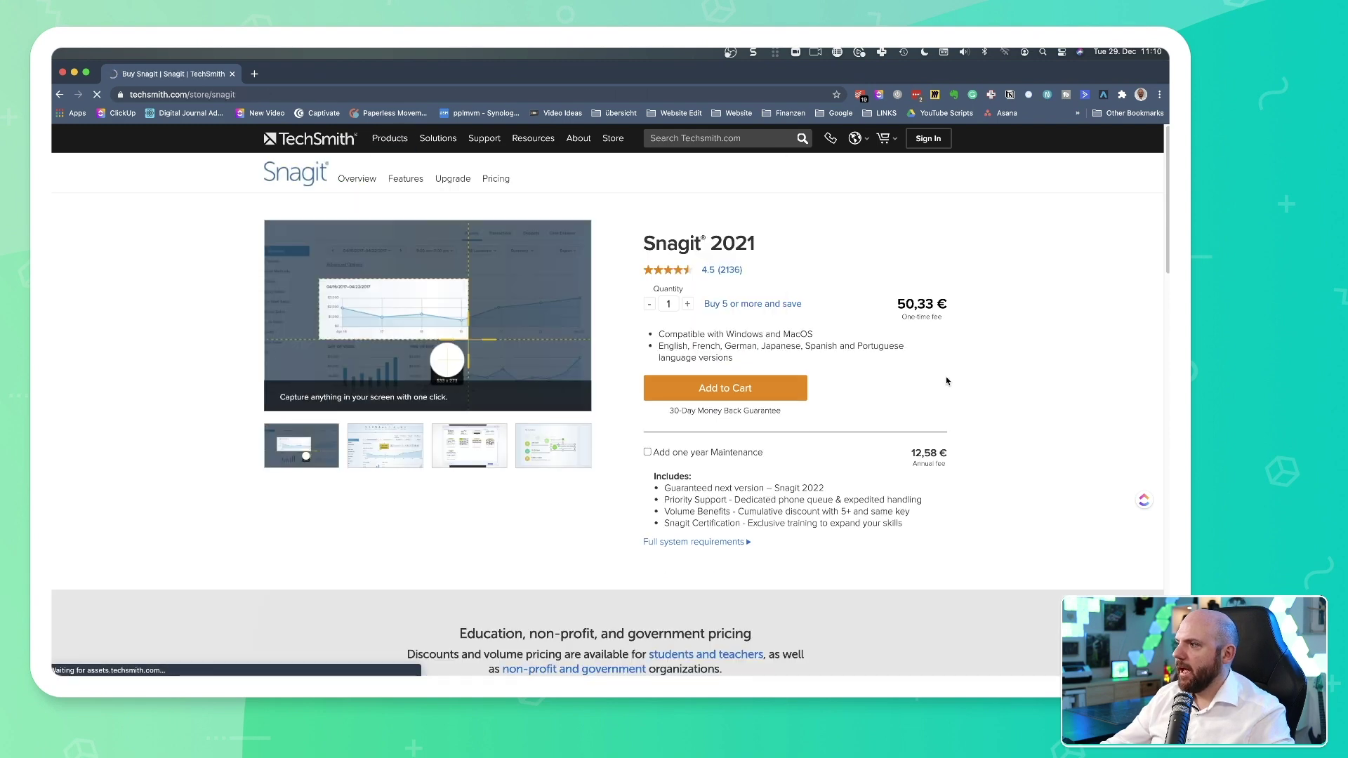
{"action": "left_click_drag", "start_coordinate": [893, 303], "coordinate": [957, 302]}
{"action": "left_click", "coordinate": [966, 356]}
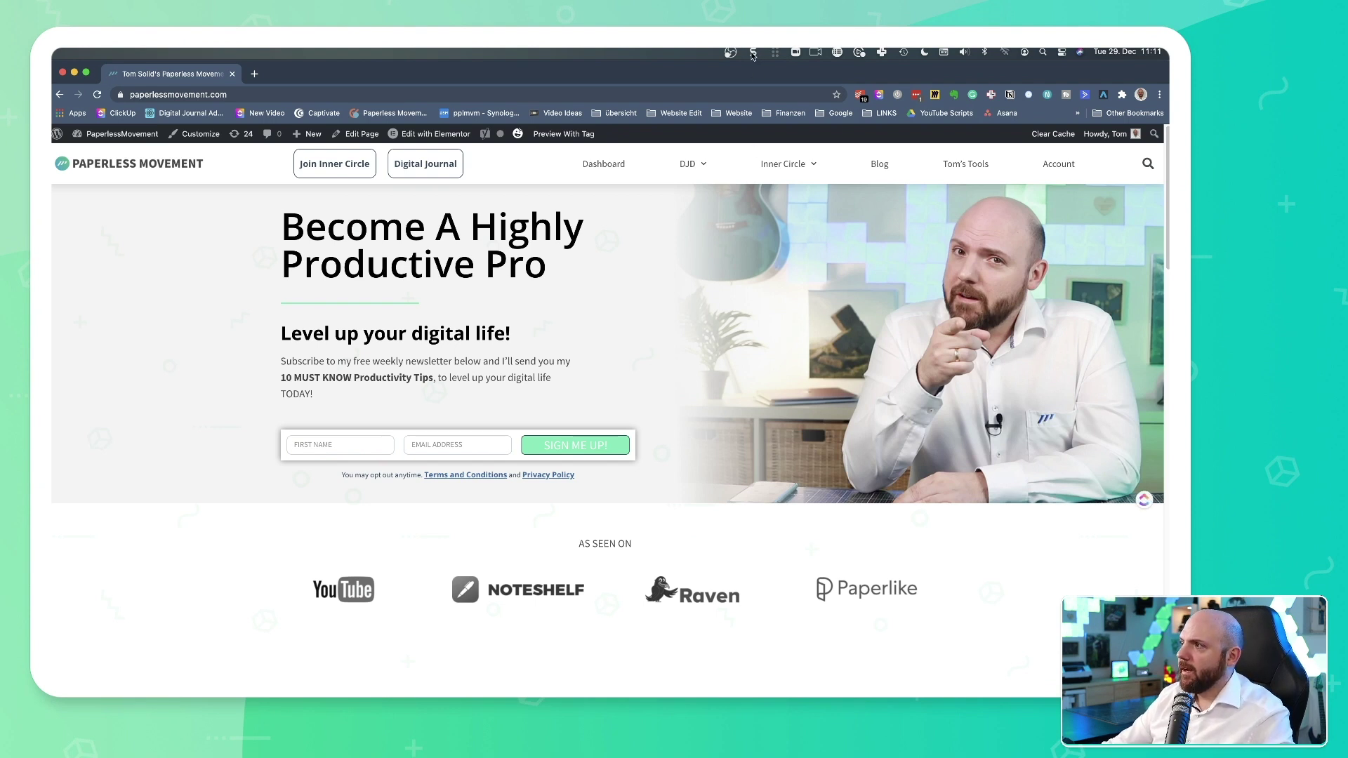
Capture a 961 x 630 region of the Task vs Project Management post's title and opening paragraph.
{"action": "left_click", "coordinate": [754, 53]}
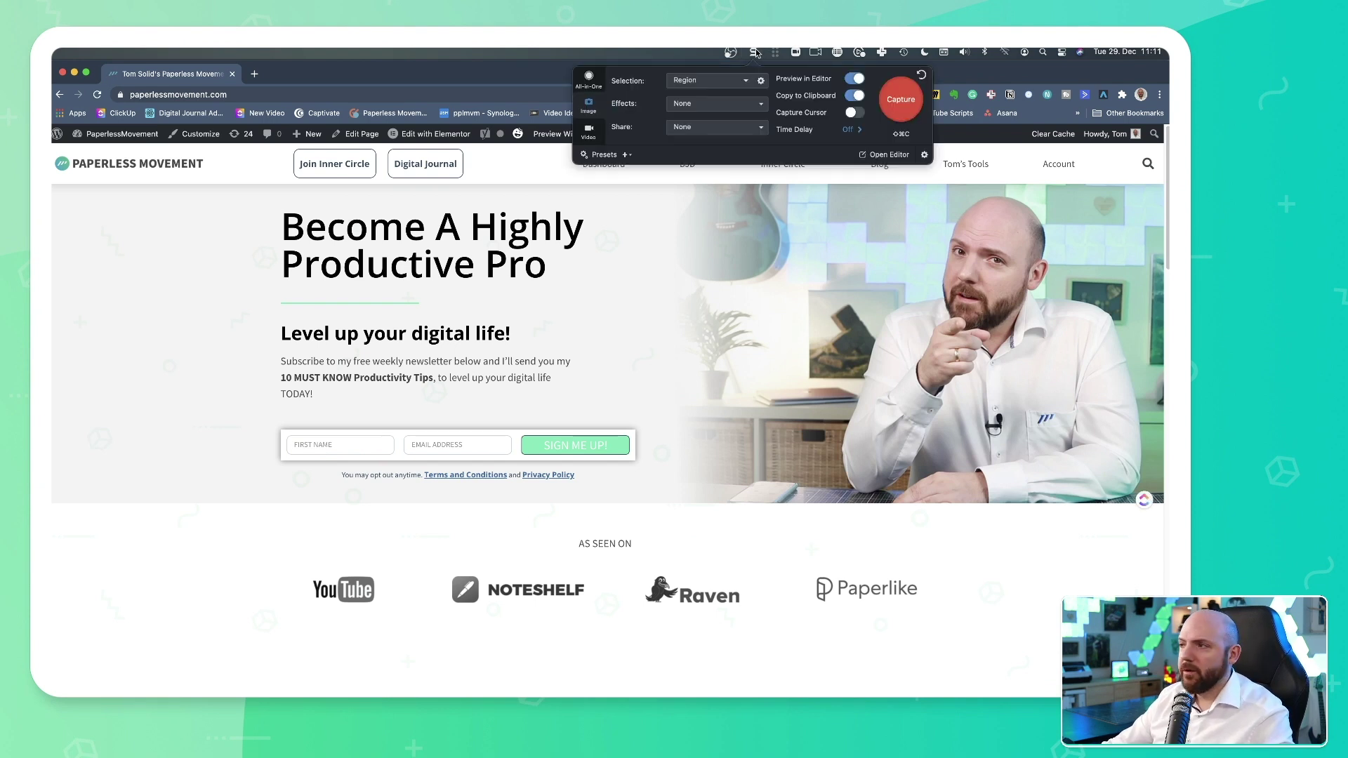
{"action": "left_click", "coordinate": [754, 54]}
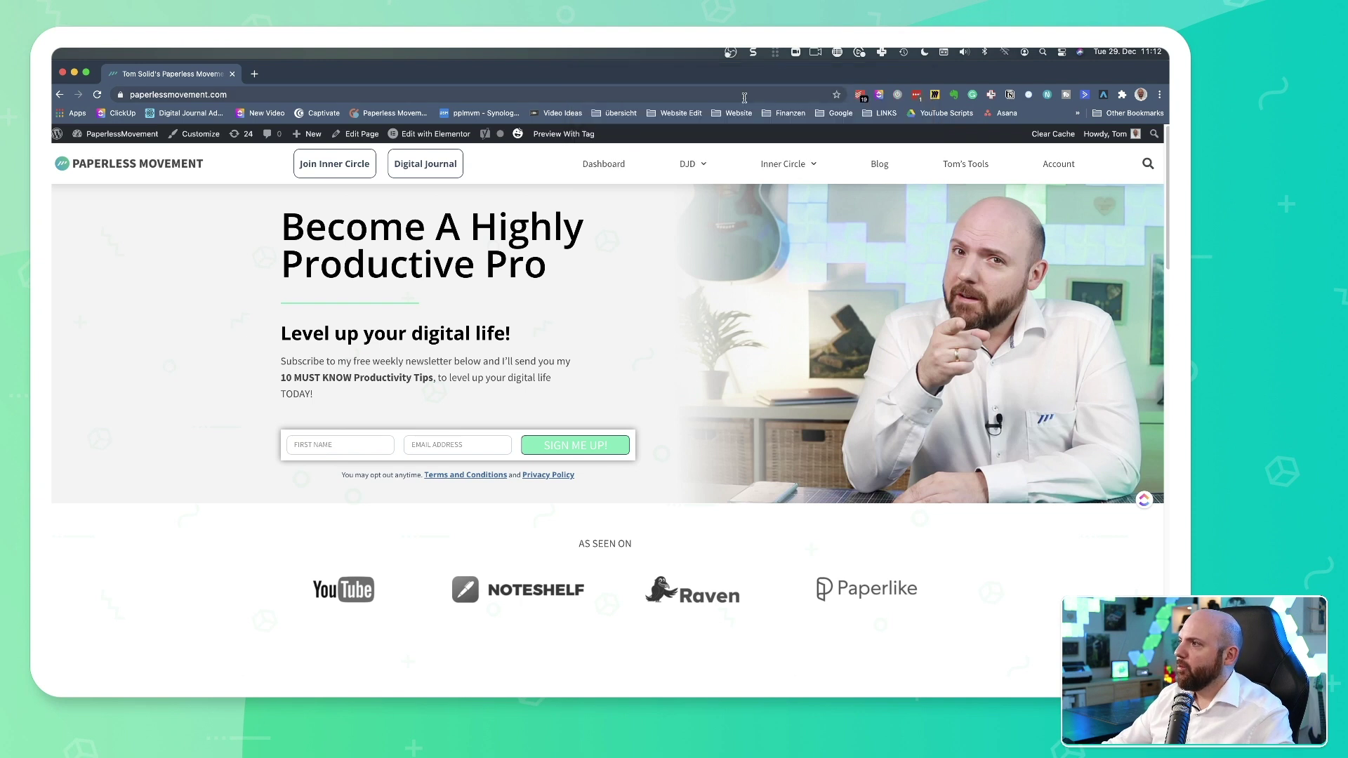
{"action": "left_click", "coordinate": [752, 54]}
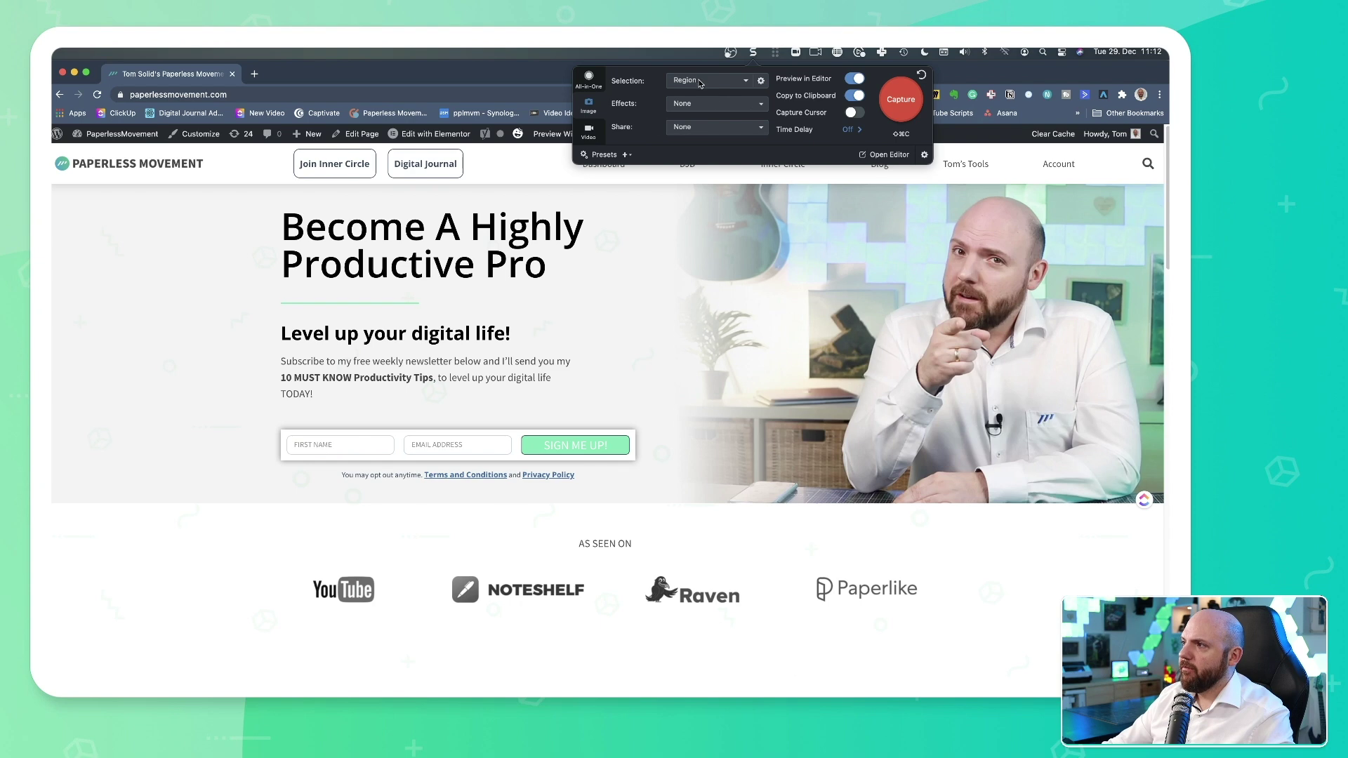
{"action": "left_click", "coordinate": [755, 258]}
{"action": "mouse_move", "coordinate": [789, 166]}
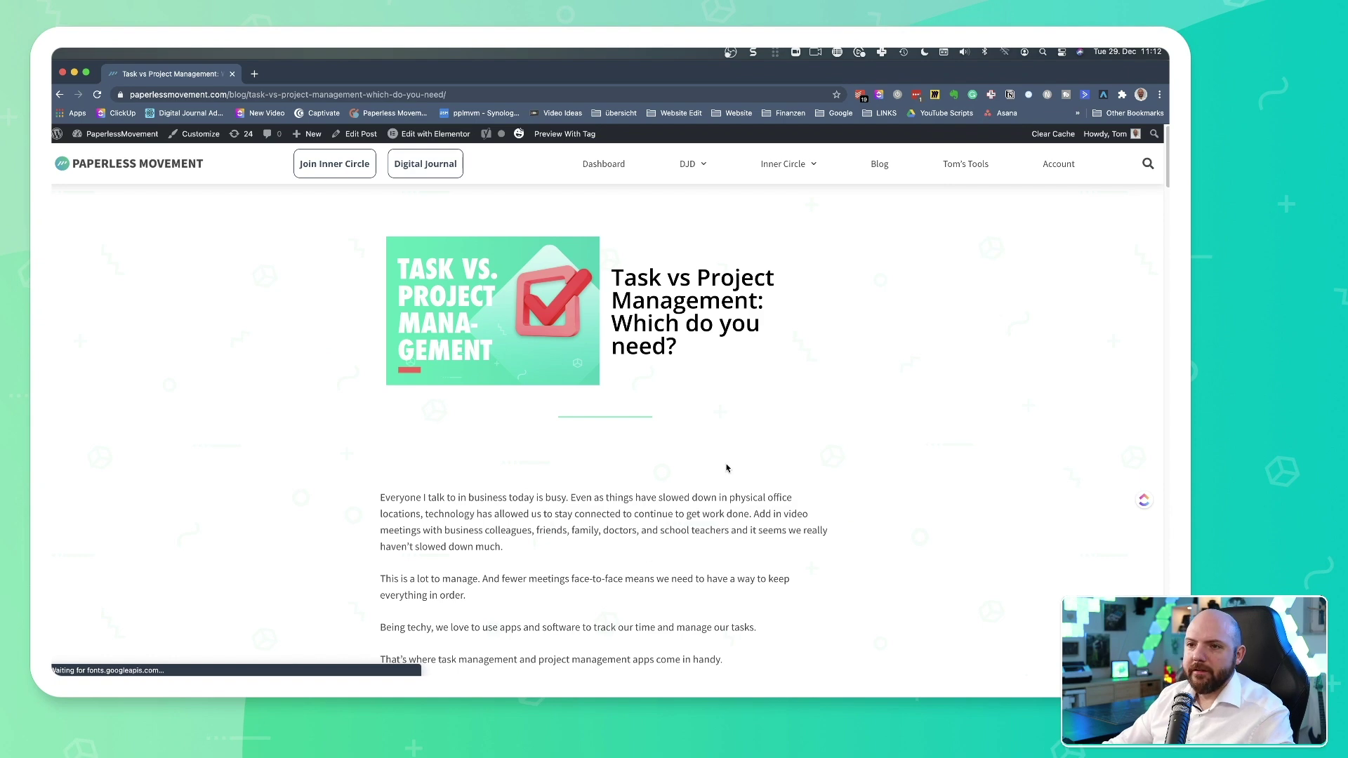
{"action": "scroll", "coordinate": [727, 468], "scroll_direction": "down", "scroll_amount": 5}
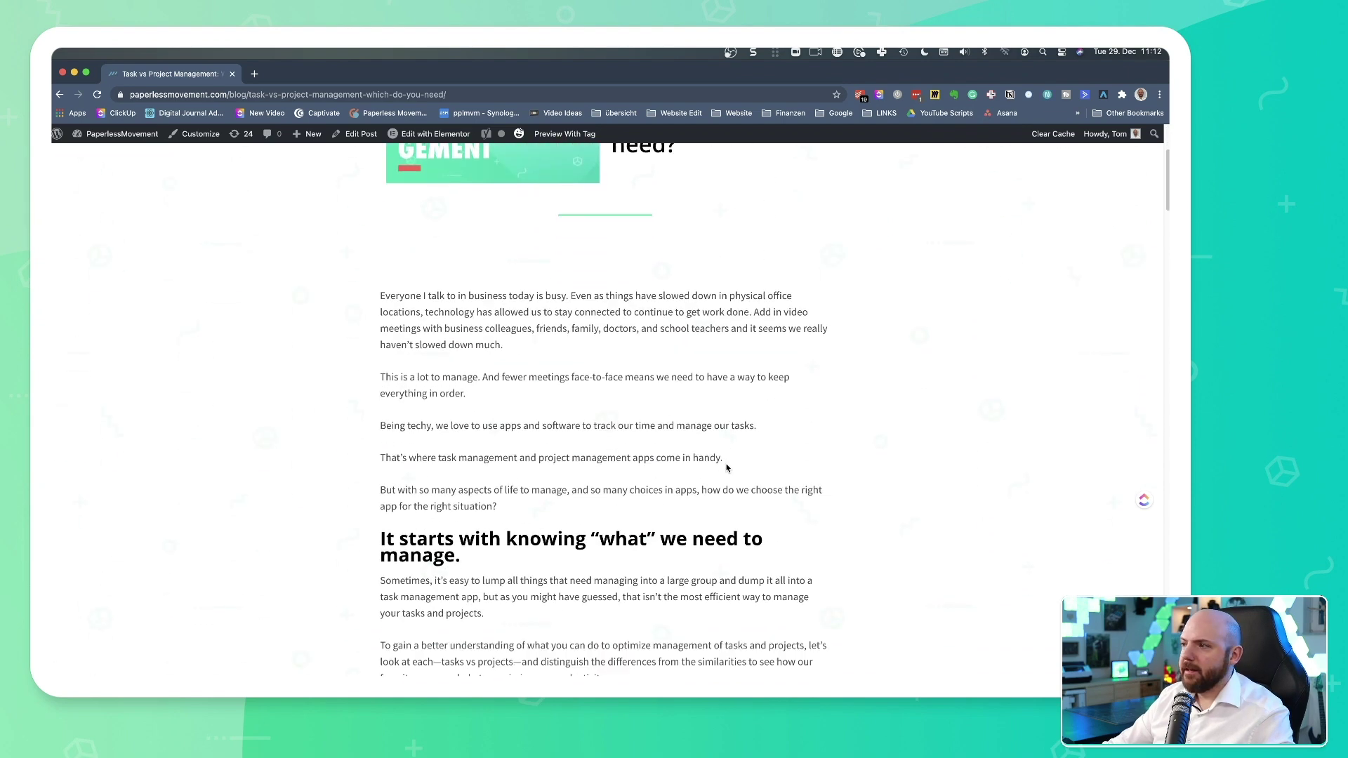
{"action": "scroll", "coordinate": [727, 468], "scroll_direction": "down", "scroll_amount": 3}
{"action": "scroll", "coordinate": [716, 484], "scroll_direction": "up", "scroll_amount": 10}
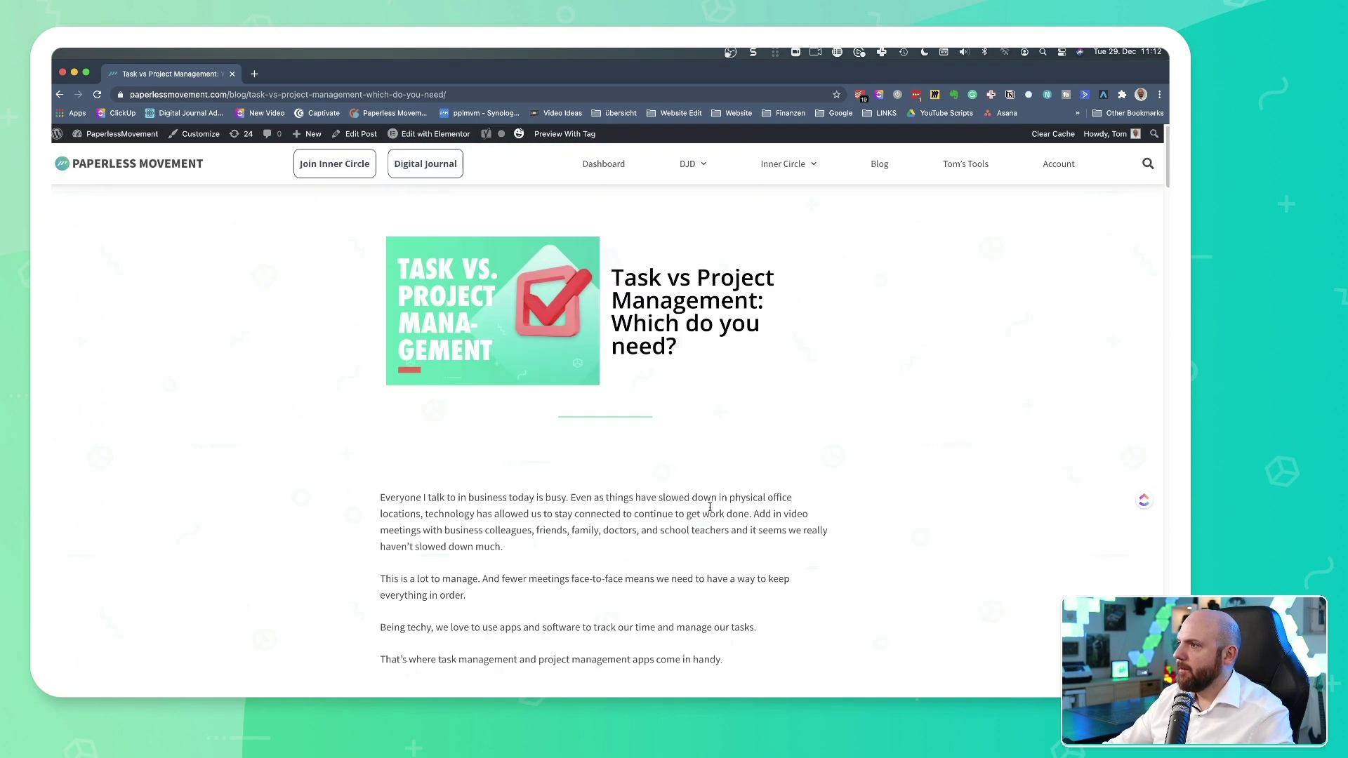
{"action": "left_click", "coordinate": [749, 53]}
{"action": "left_click", "coordinate": [916, 102]}
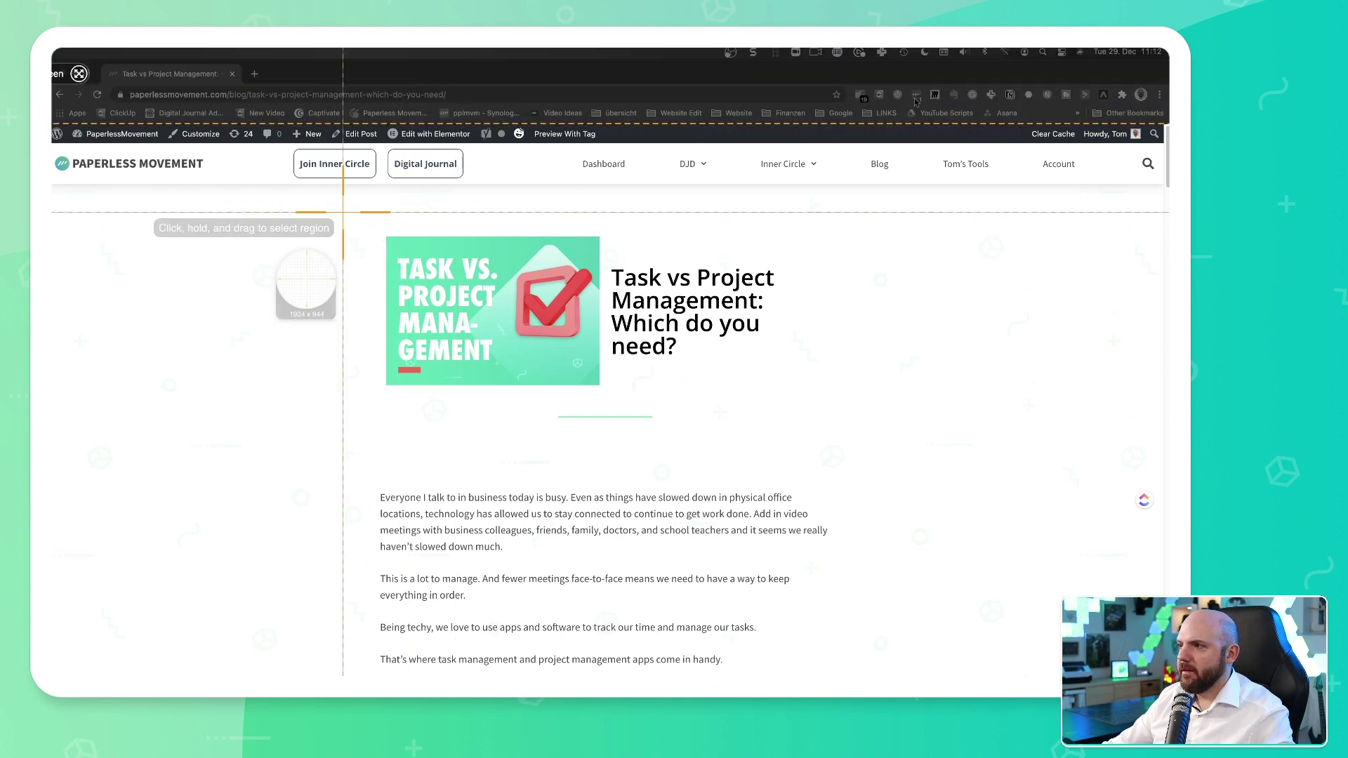
{"action": "left_click_drag", "start_coordinate": [342, 212], "coordinate": [935, 589]}
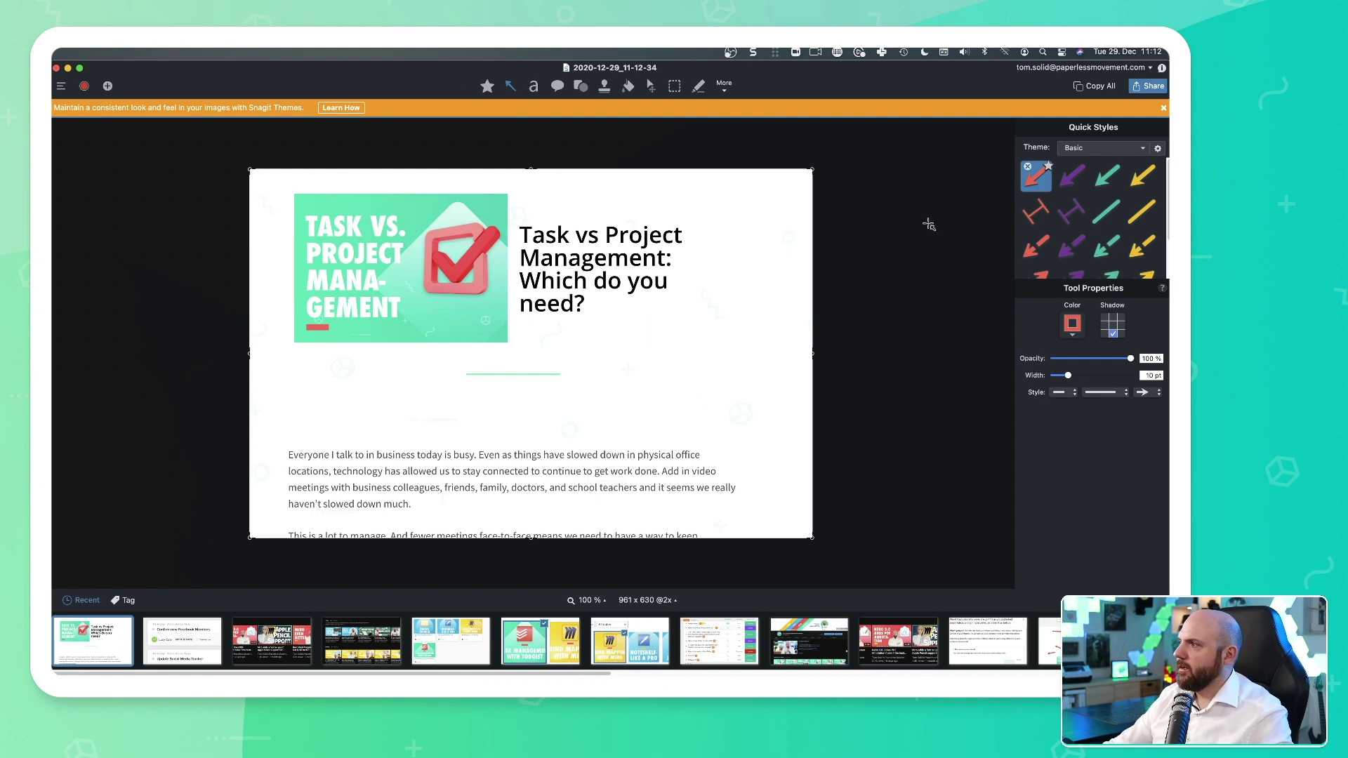
Draw a red-style arrow angled toward the post title, then blur part of the opening sentence.
{"action": "key", "text": "Right"}
{"action": "key", "text": "Right"}
{"action": "key", "text": "Right"}
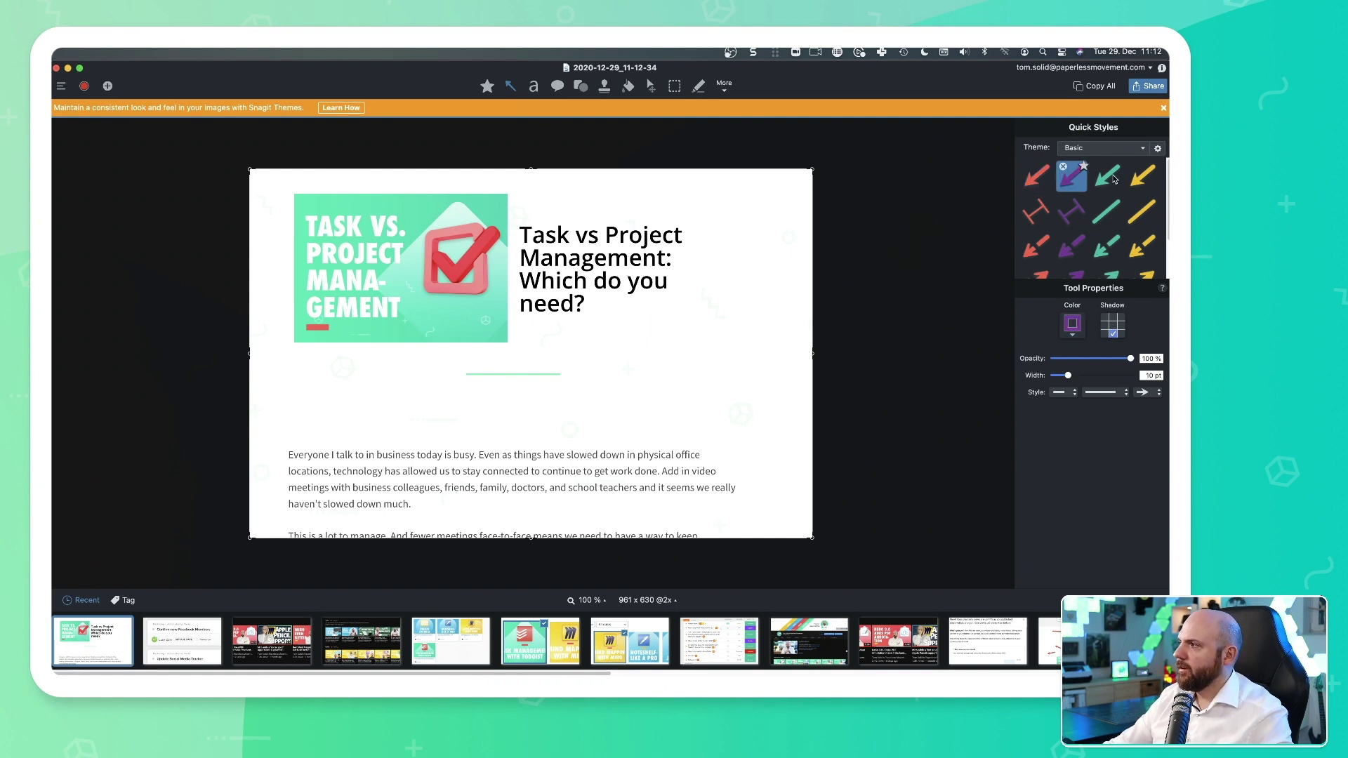
{"action": "left_click", "coordinate": [1038, 180]}
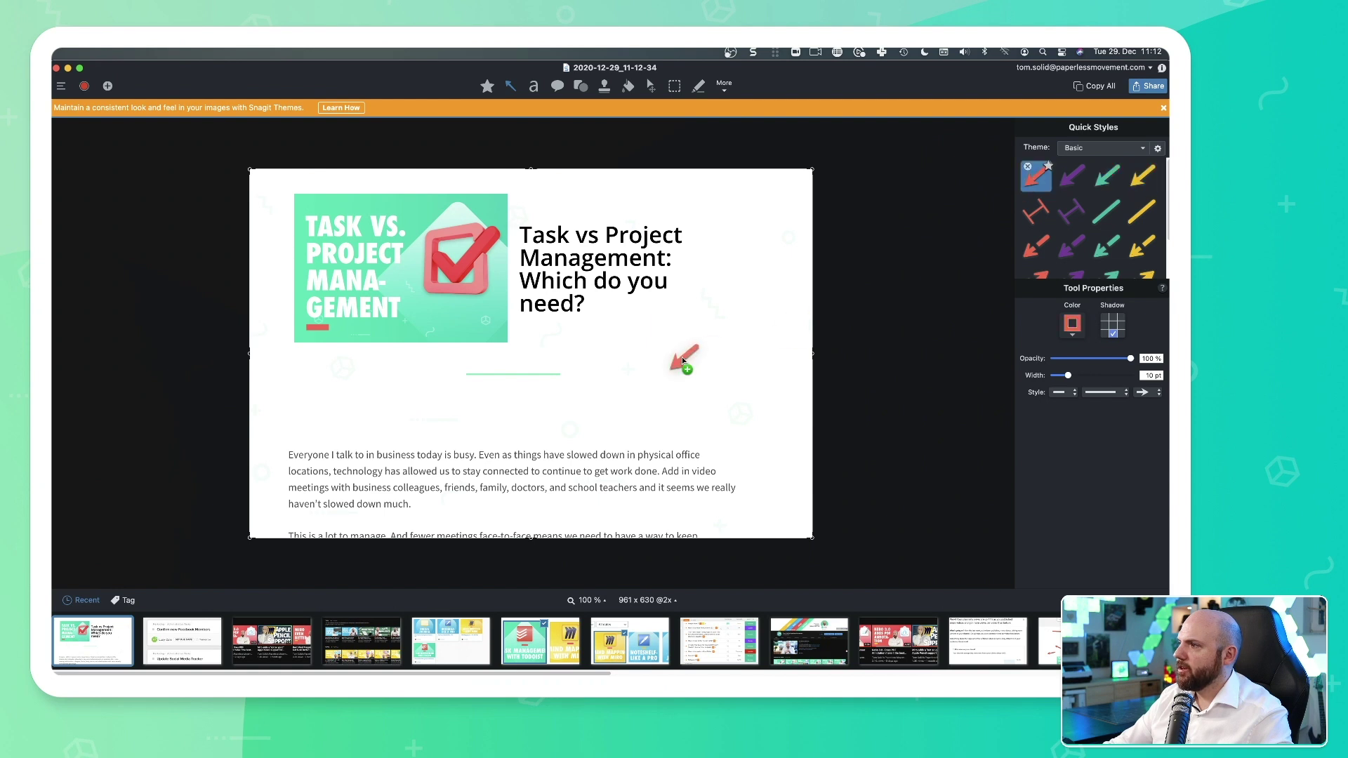
{"action": "mouse_move", "coordinate": [727, 317]}
{"action": "left_mouse_down"}
{"action": "mouse_move", "coordinate": [644, 382]}
{"action": "mouse_move", "coordinate": [594, 326]}
{"action": "left_mouse_up"}
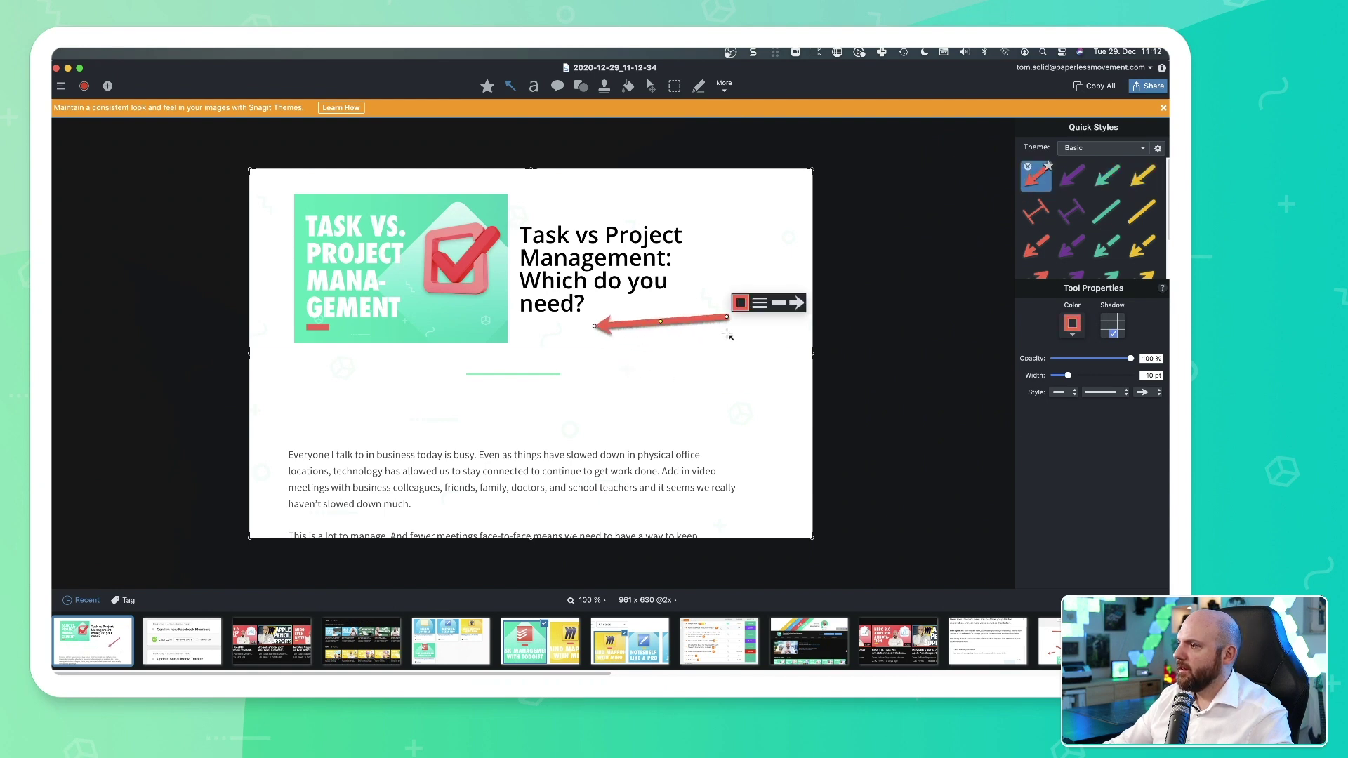
{"action": "left_click_drag", "start_coordinate": [726, 316], "coordinate": [747, 383]}
{"action": "left_click", "coordinate": [722, 418]}
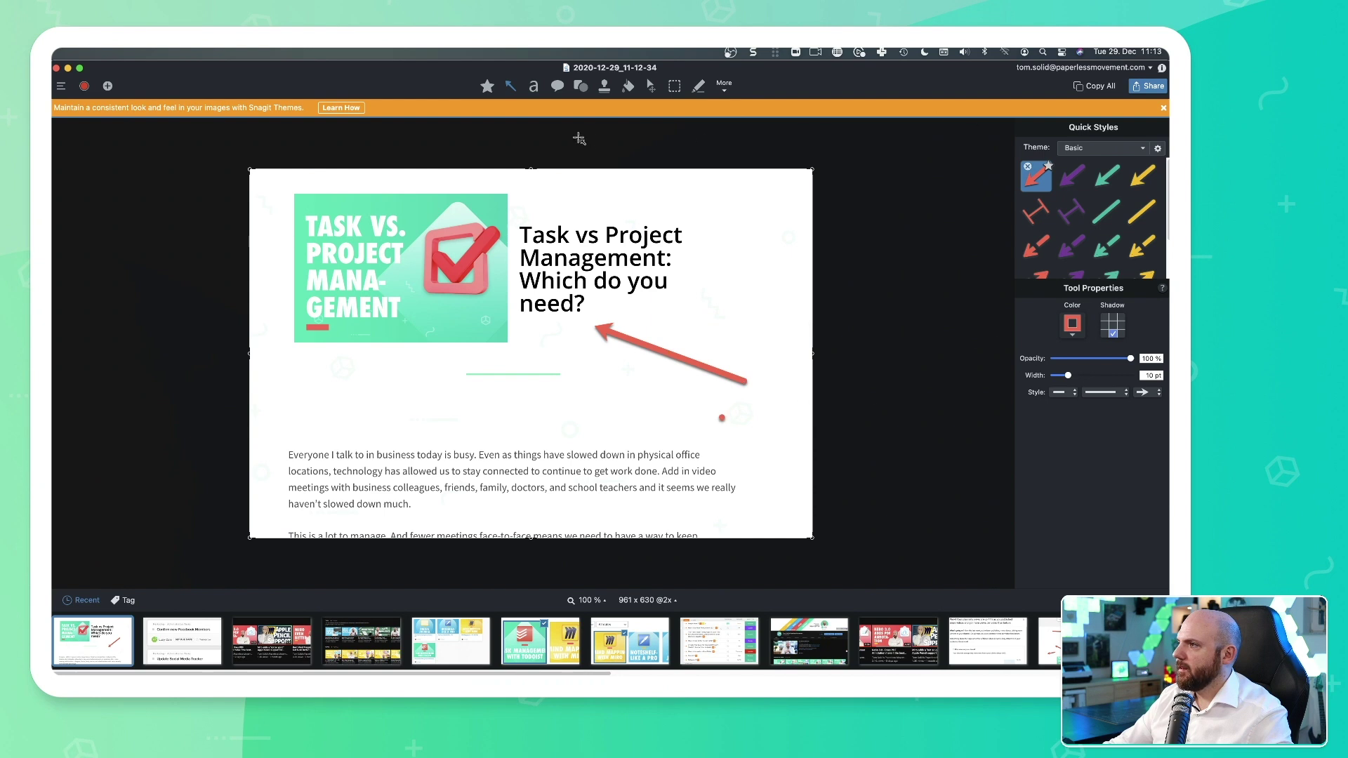
{"action": "left_click", "coordinate": [722, 86]}
{"action": "left_click_drag", "start_coordinate": [505, 447], "coordinate": [696, 465]}
{"action": "left_click", "coordinate": [730, 89]}
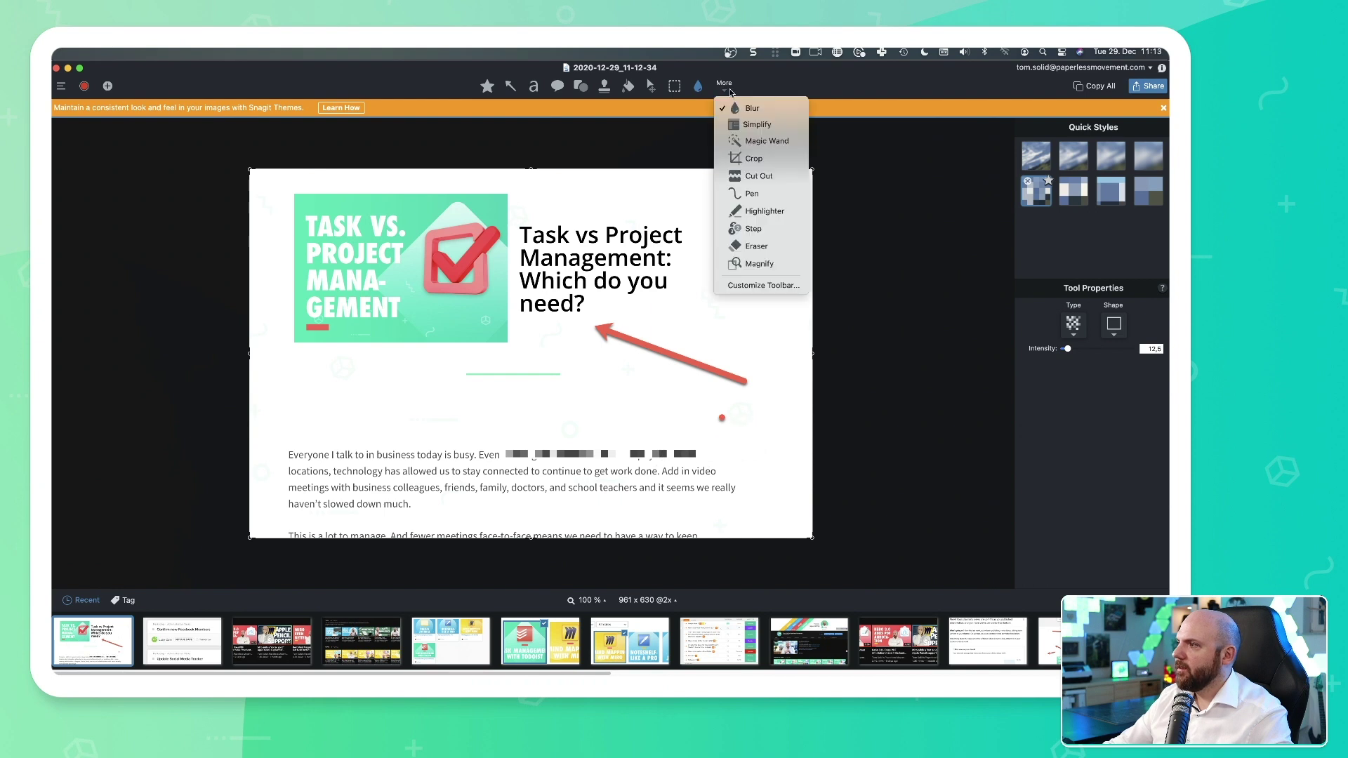
{"action": "left_click", "coordinate": [880, 180]}
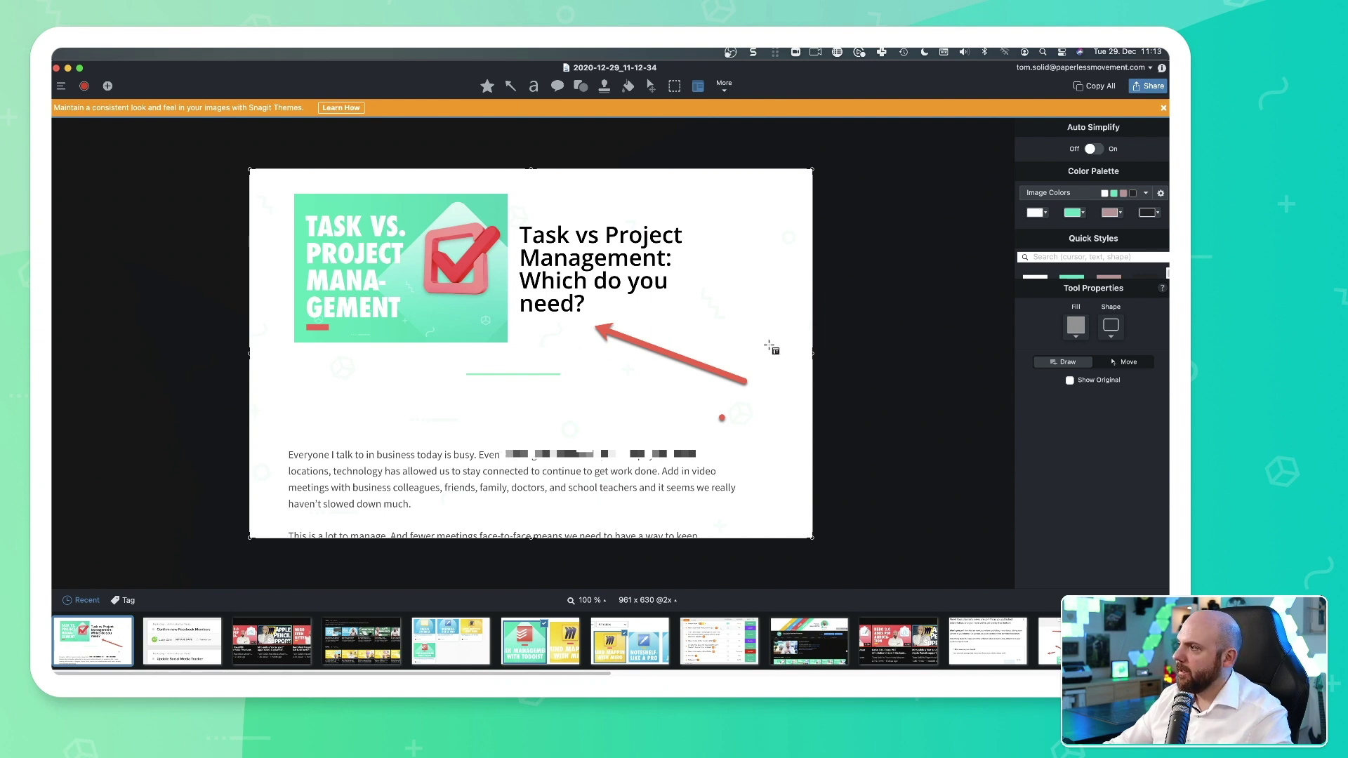
{"action": "left_click", "coordinate": [1091, 149]}
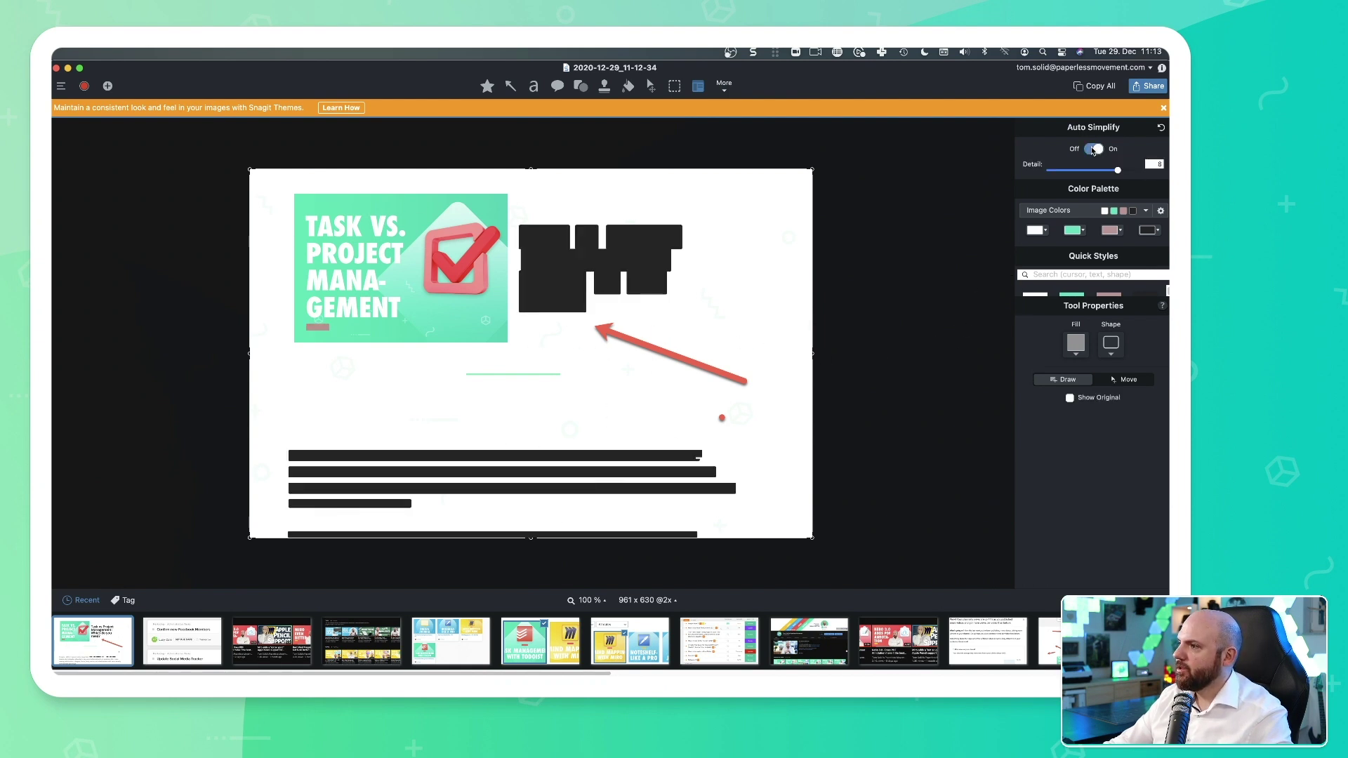
{"action": "left_click", "coordinate": [552, 250]}
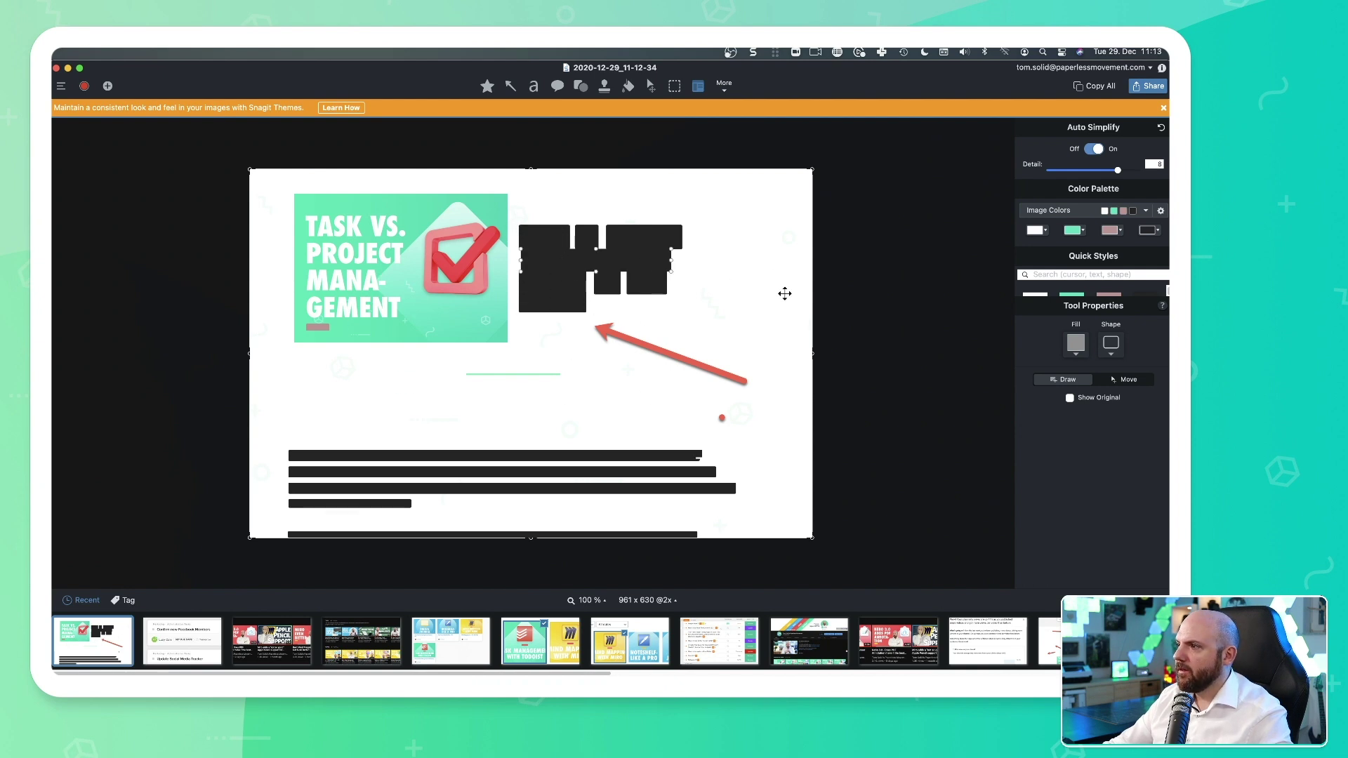
{"action": "key", "text": "Delete"}
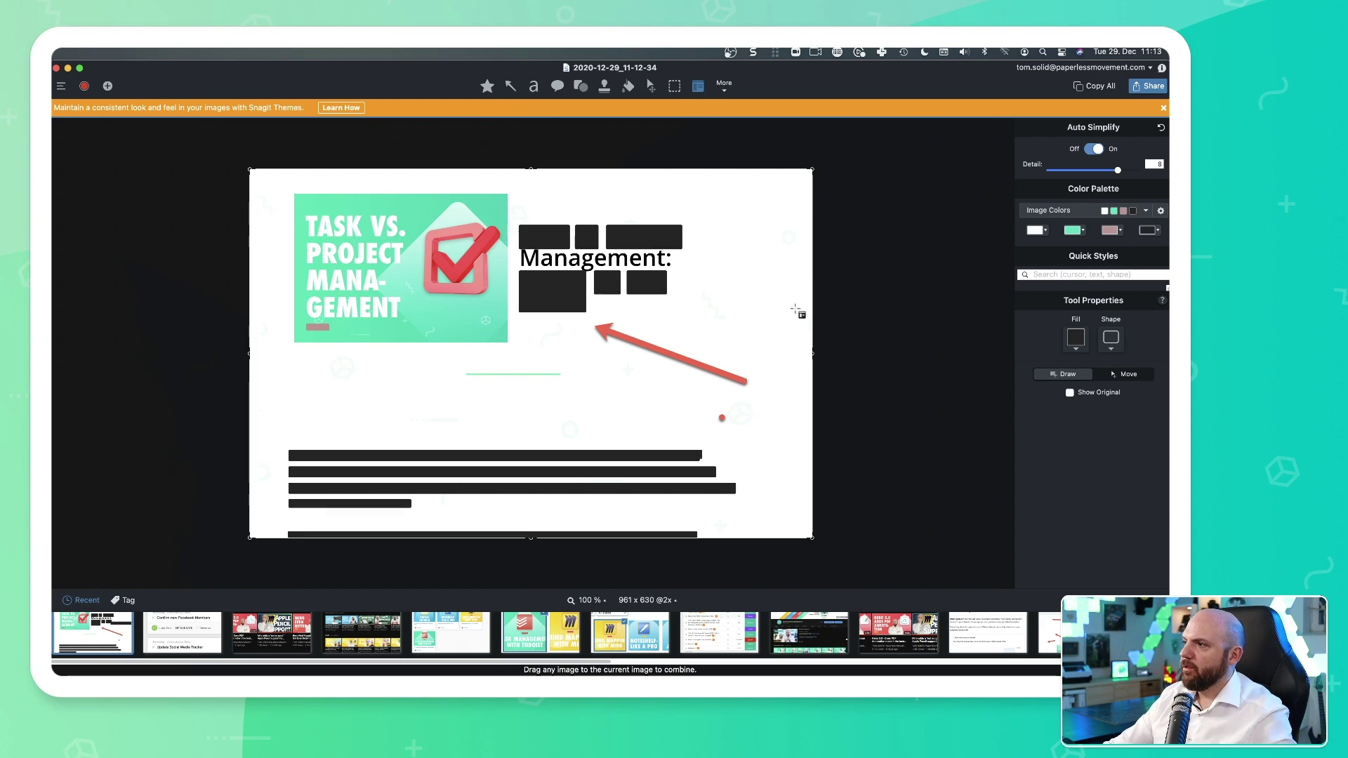
{"action": "left_click", "coordinate": [1099, 149]}
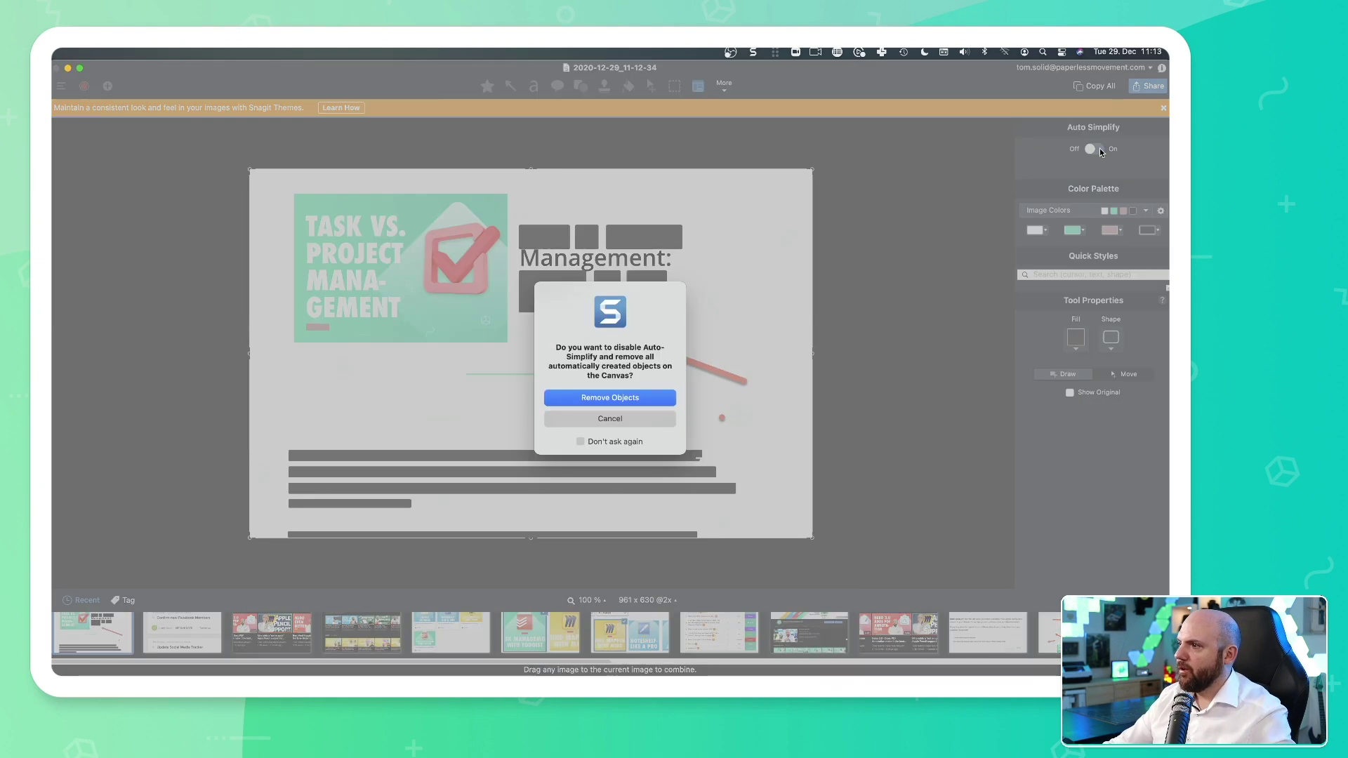
{"action": "left_click", "coordinate": [647, 401]}
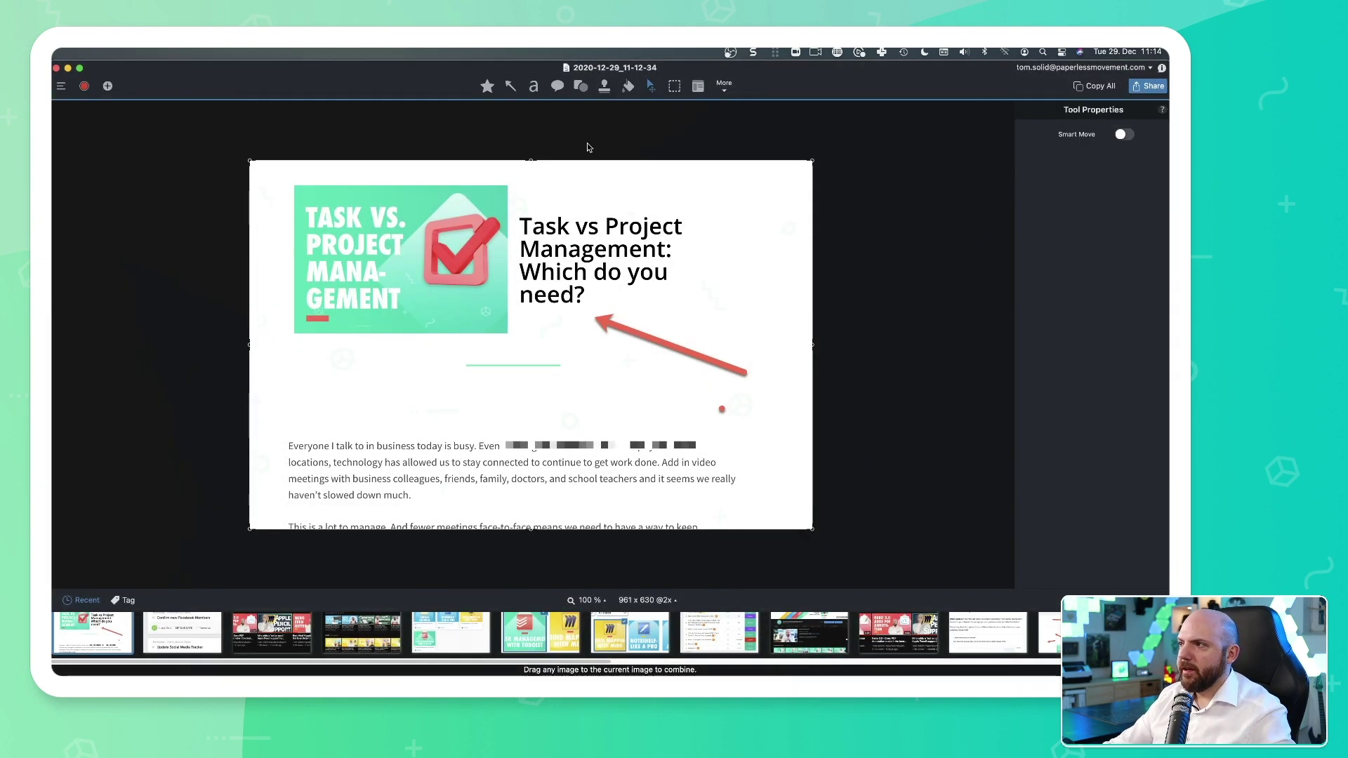
{"action": "right_click", "coordinate": [387, 390]}
{"action": "left_click", "coordinate": [421, 415]}
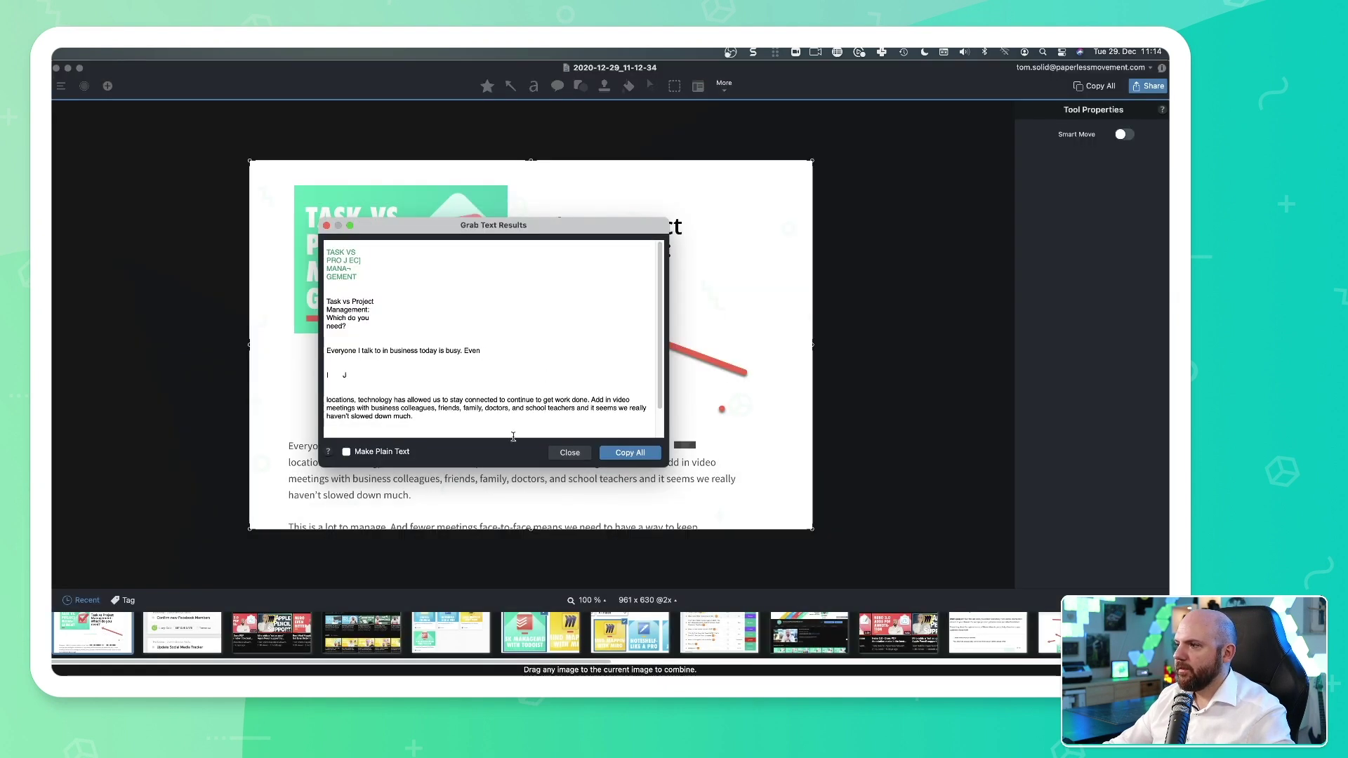
{"action": "key", "text": "Escape"}
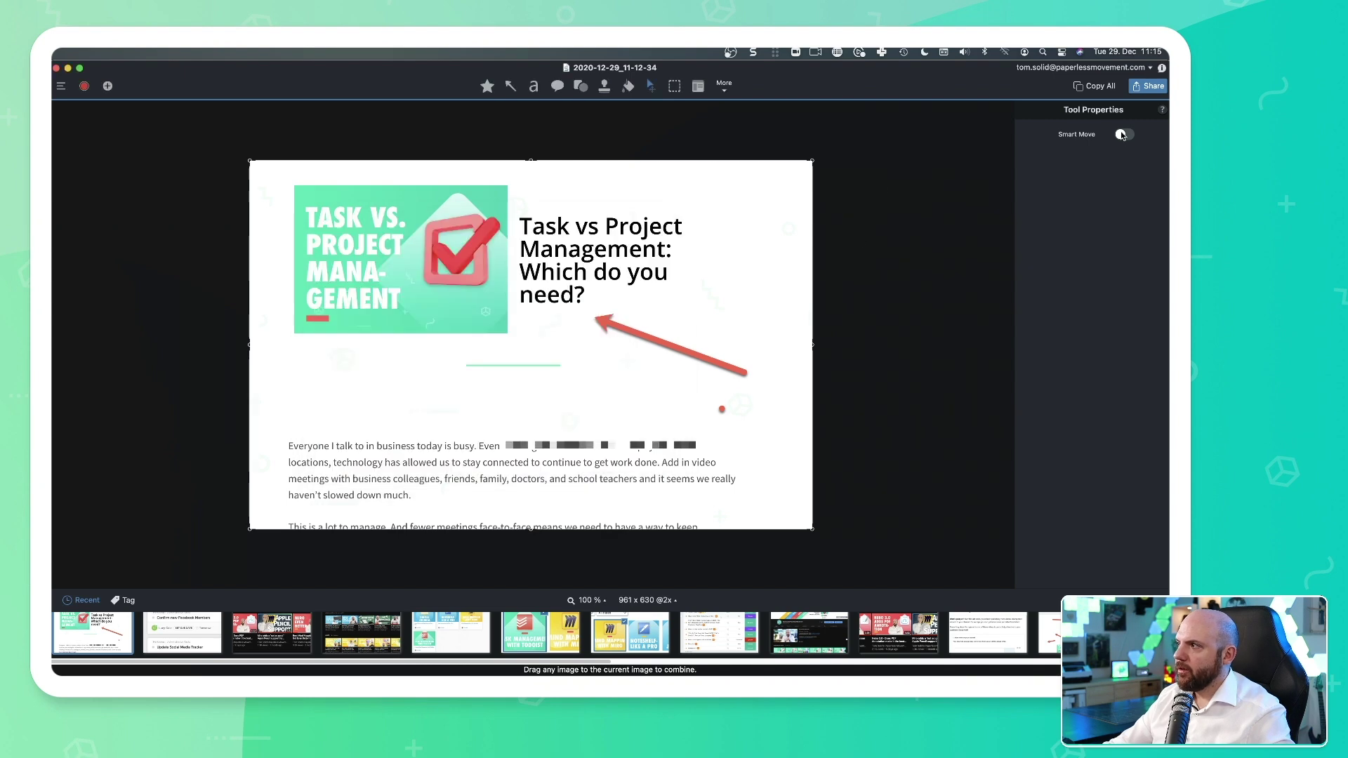
With Smart Move on, replace the opening paragraph with the text 'gklfaweokgnaposmgopaerg'.
{"action": "left_click", "coordinate": [1123, 133]}
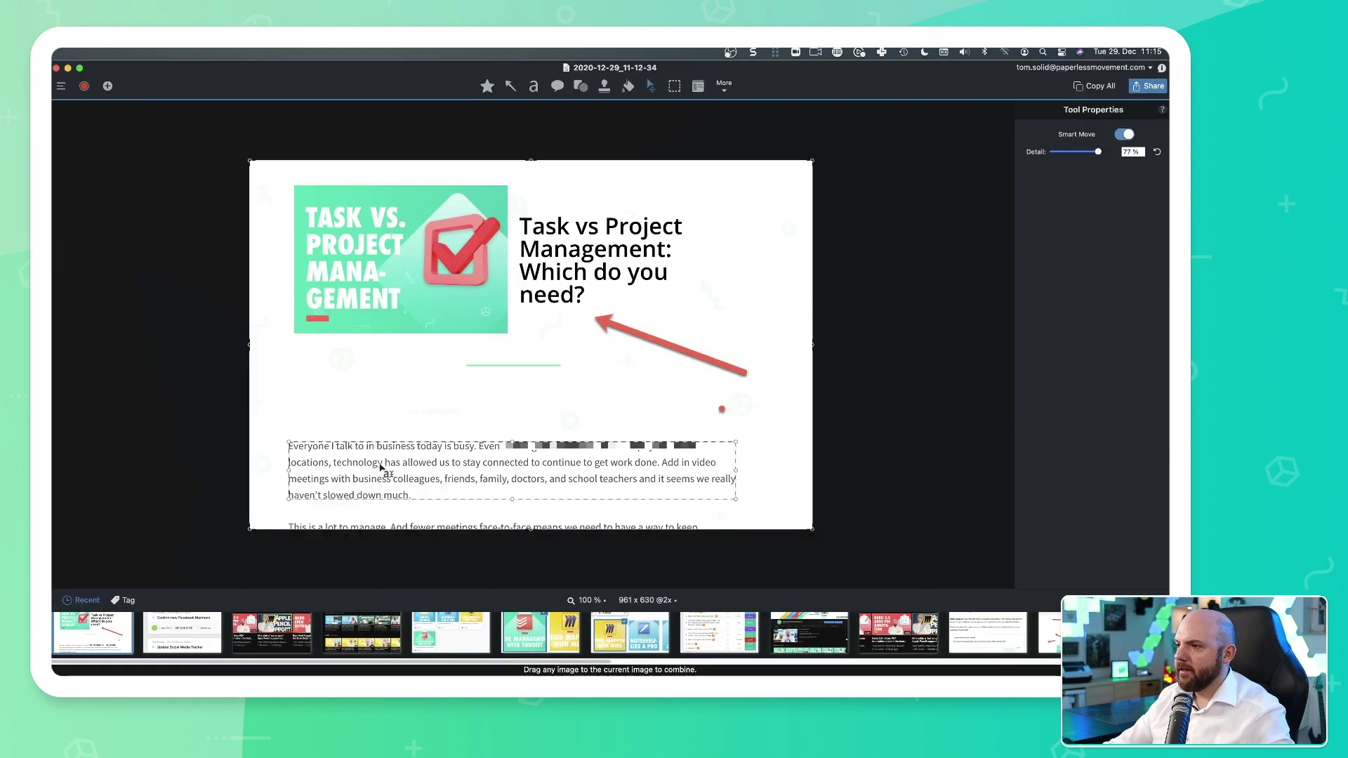
{"action": "double_click", "coordinate": [379, 467]}
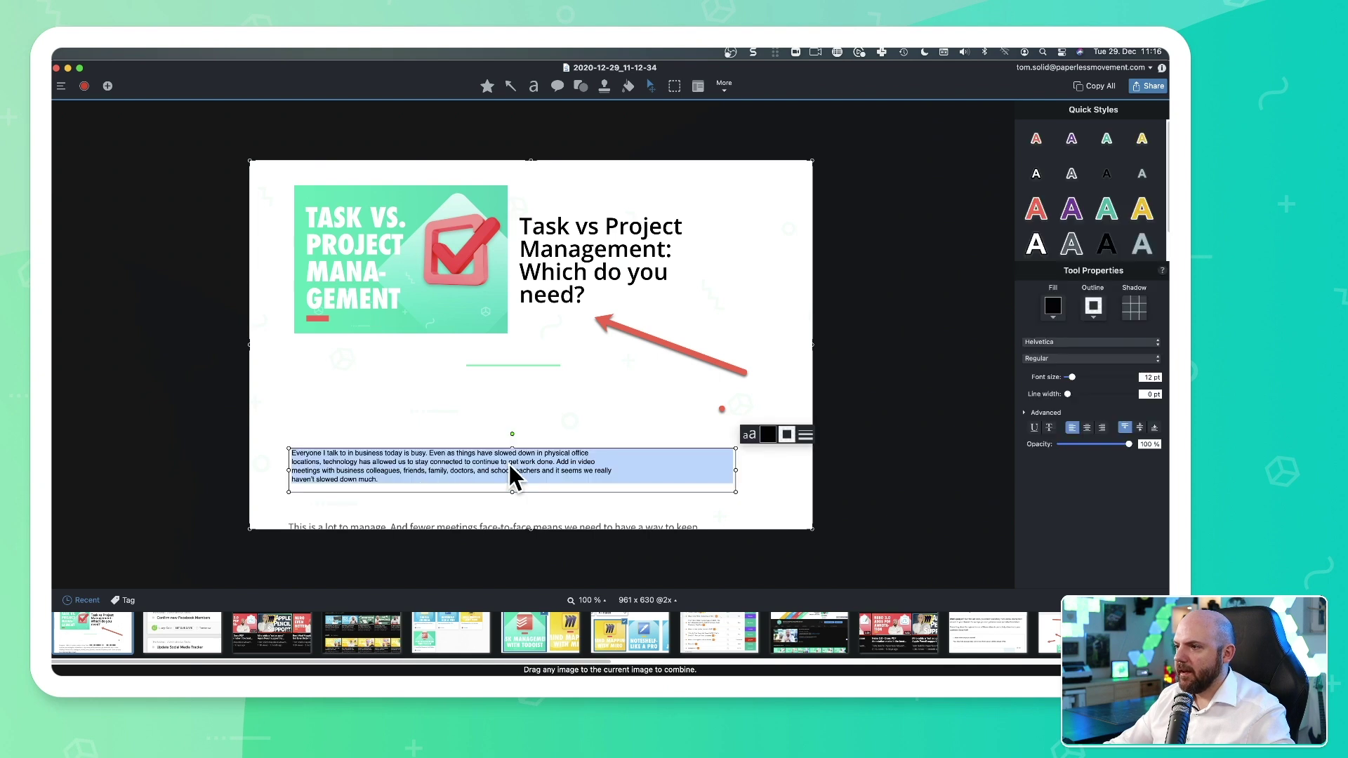
{"action": "type", "text": "gklfaweokgnaposmgopaerg"}
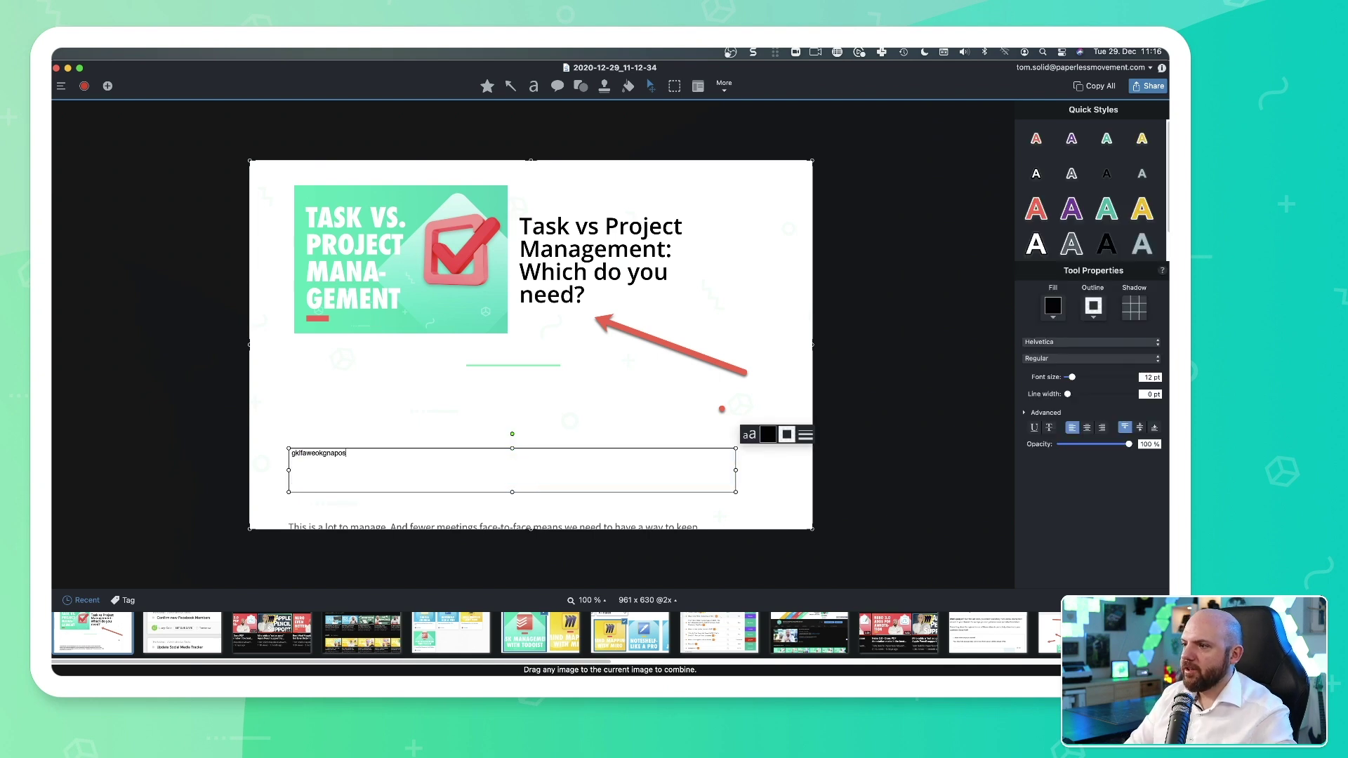
{"action": "left_click", "coordinate": [378, 420]}
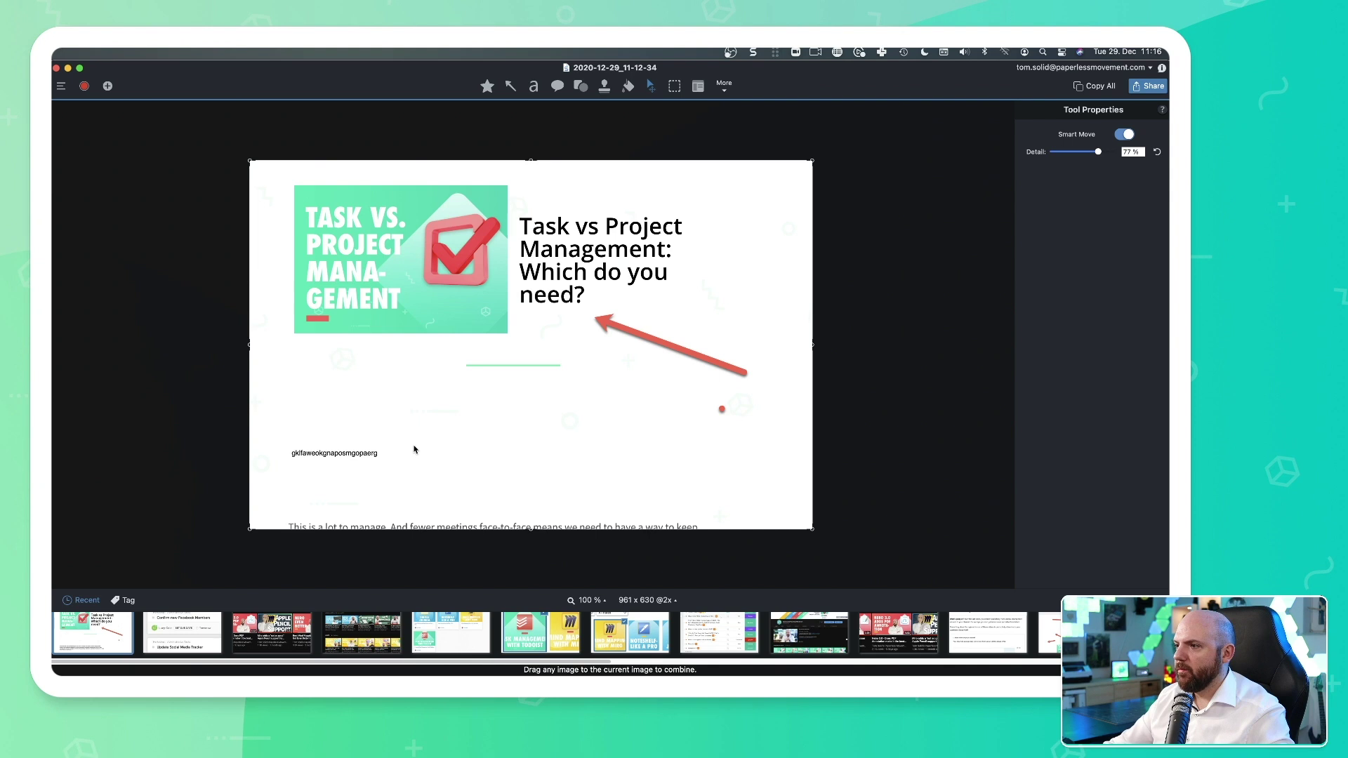
Drag the title lower, then undo the move so it stays in its original position.
{"action": "left_click_drag", "start_coordinate": [566, 234], "coordinate": [499, 433]}
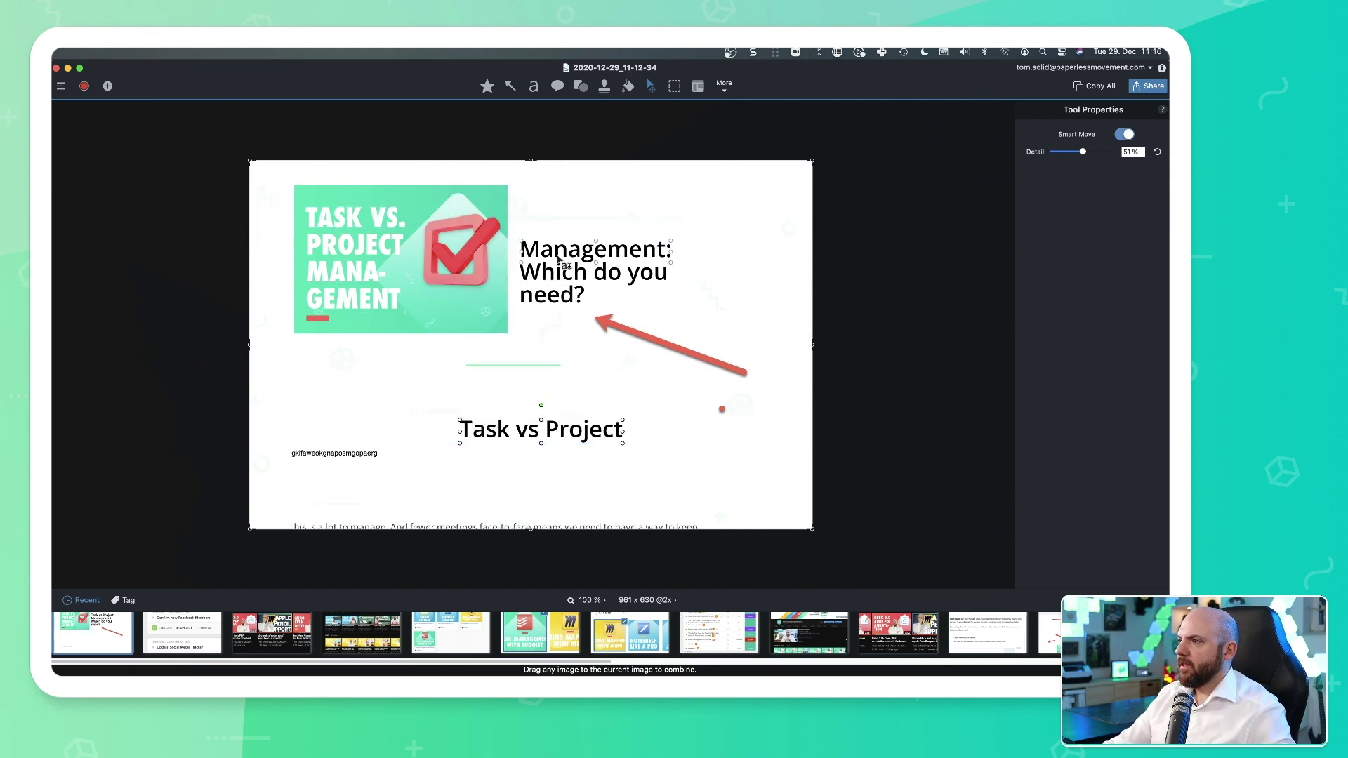
{"action": "left_click", "coordinate": [591, 227]}
{"action": "key", "text": "super+z"}
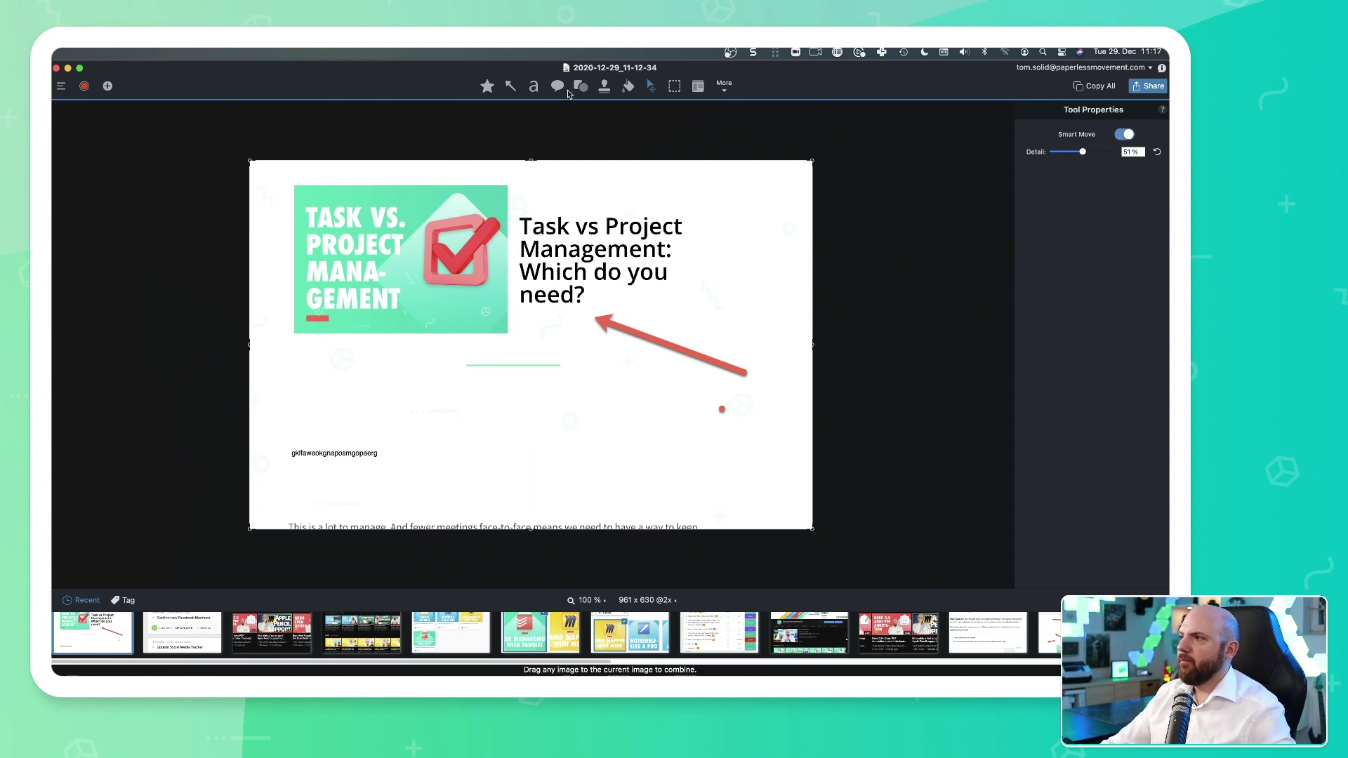
Add a text label 'dfbsdf' above the short line.
{"action": "left_click", "coordinate": [536, 87]}
{"action": "left_click", "coordinate": [505, 415]}
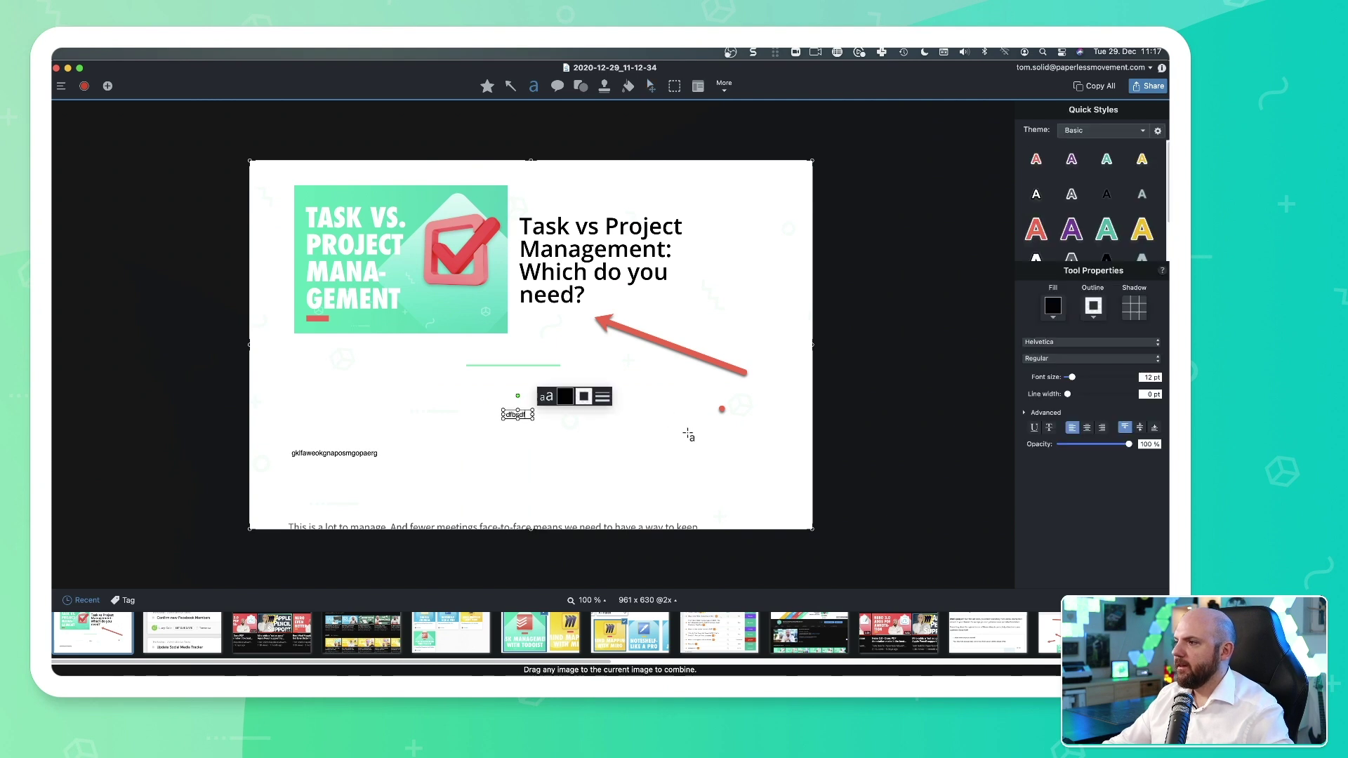
{"action": "type", "text": "dfbsdf"}
{"action": "key", "text": "Escape"}
Crop the screenshot from the right and top edges to 872 x 585.
{"action": "left_click", "coordinate": [724, 86]}
{"action": "left_click", "coordinate": [734, 125]}
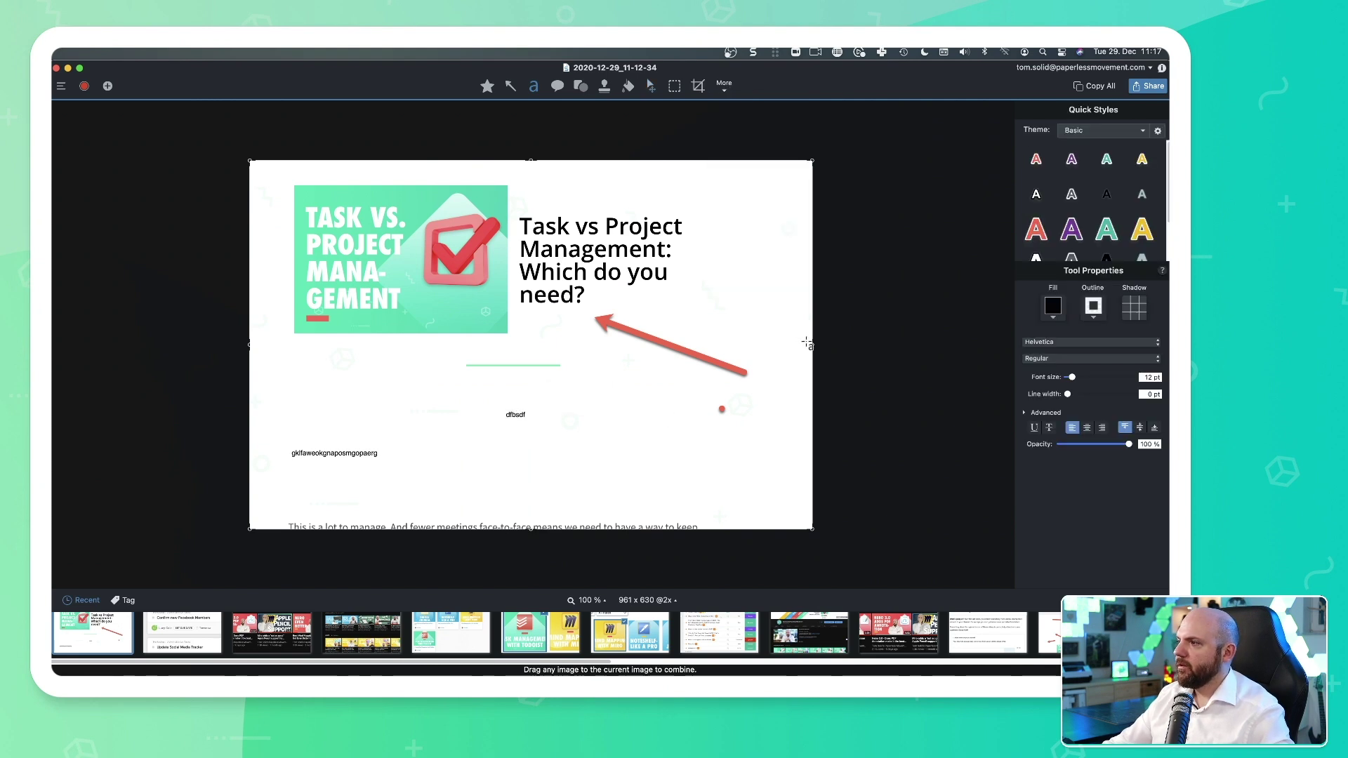
{"action": "left_click_drag", "start_coordinate": [813, 343], "coordinate": [760, 344]}
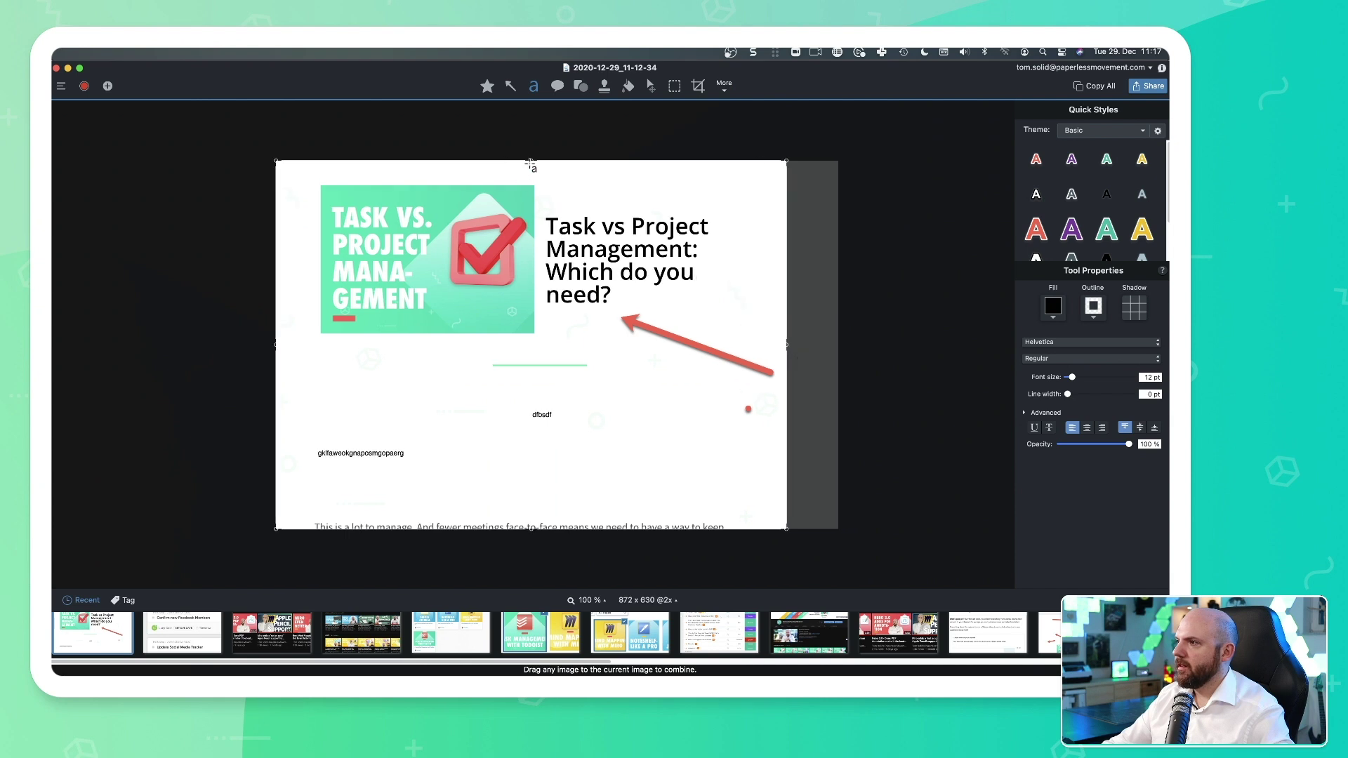
{"action": "left_click_drag", "start_coordinate": [531, 163], "coordinate": [531, 190]}
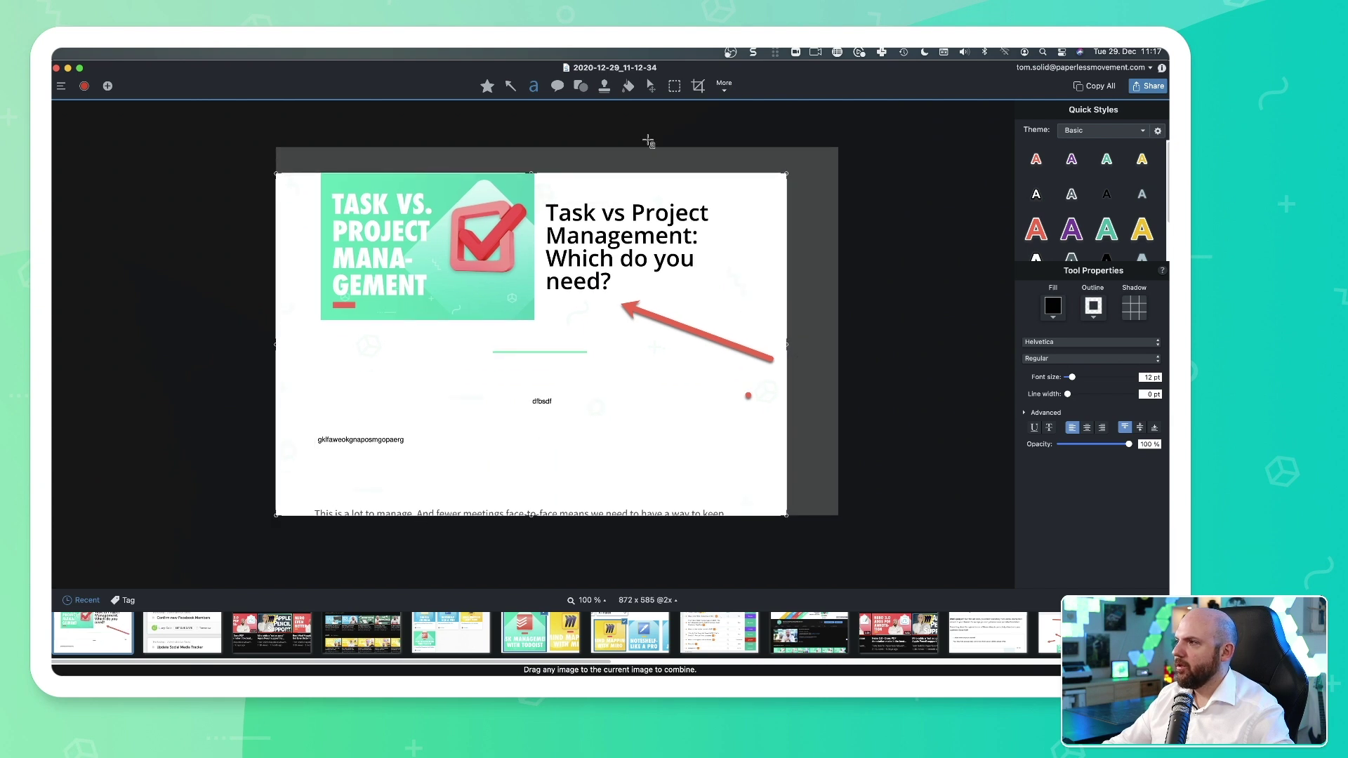
Highlight the Task vs Project title in yellow.
{"action": "left_click", "coordinate": [717, 86]}
{"action": "left_click", "coordinate": [757, 211]}
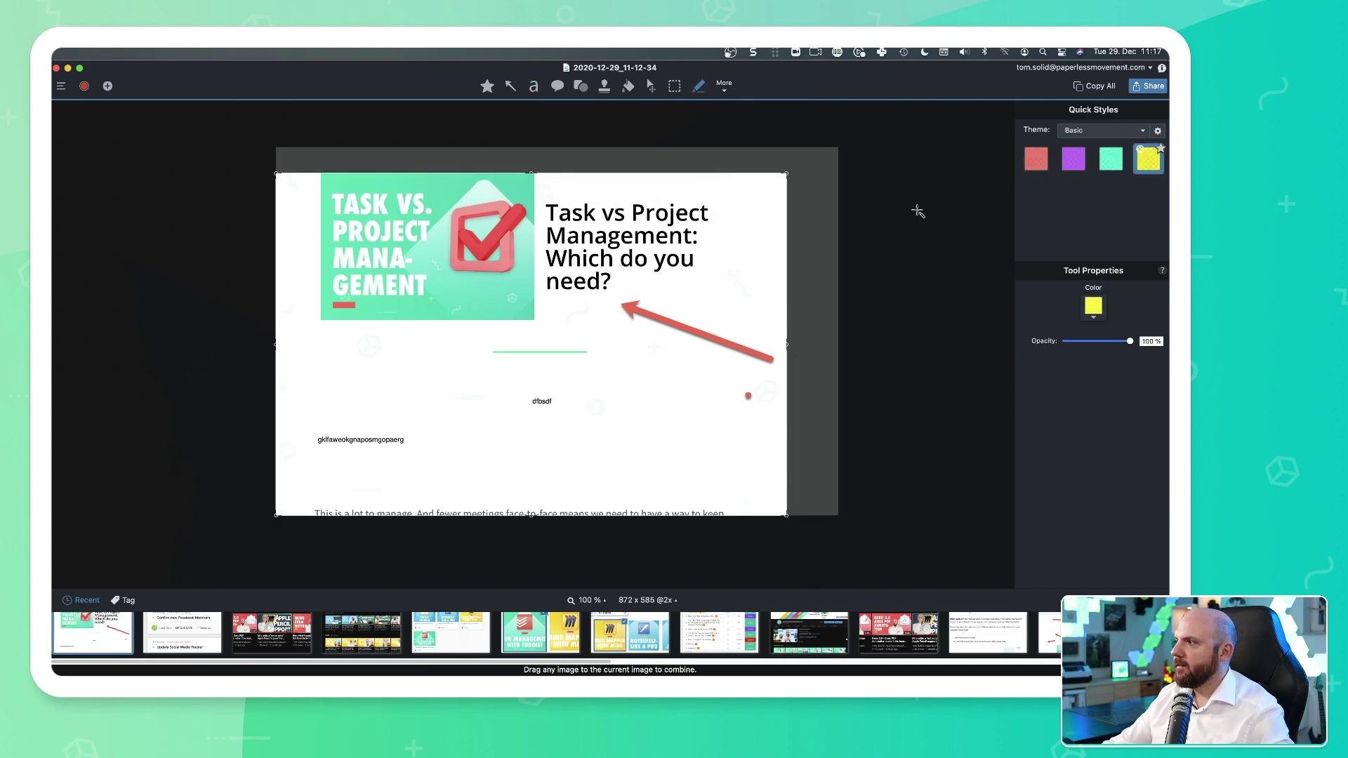
{"action": "left_click_drag", "start_coordinate": [546, 211], "coordinate": [713, 210]}
Place red step markers beside the thumbnail and title, and purple step 4 left of the bottom line.
{"action": "key", "text": "o"}
{"action": "left_click", "coordinate": [1033, 196]}
{"action": "left_click", "coordinate": [302, 267]}
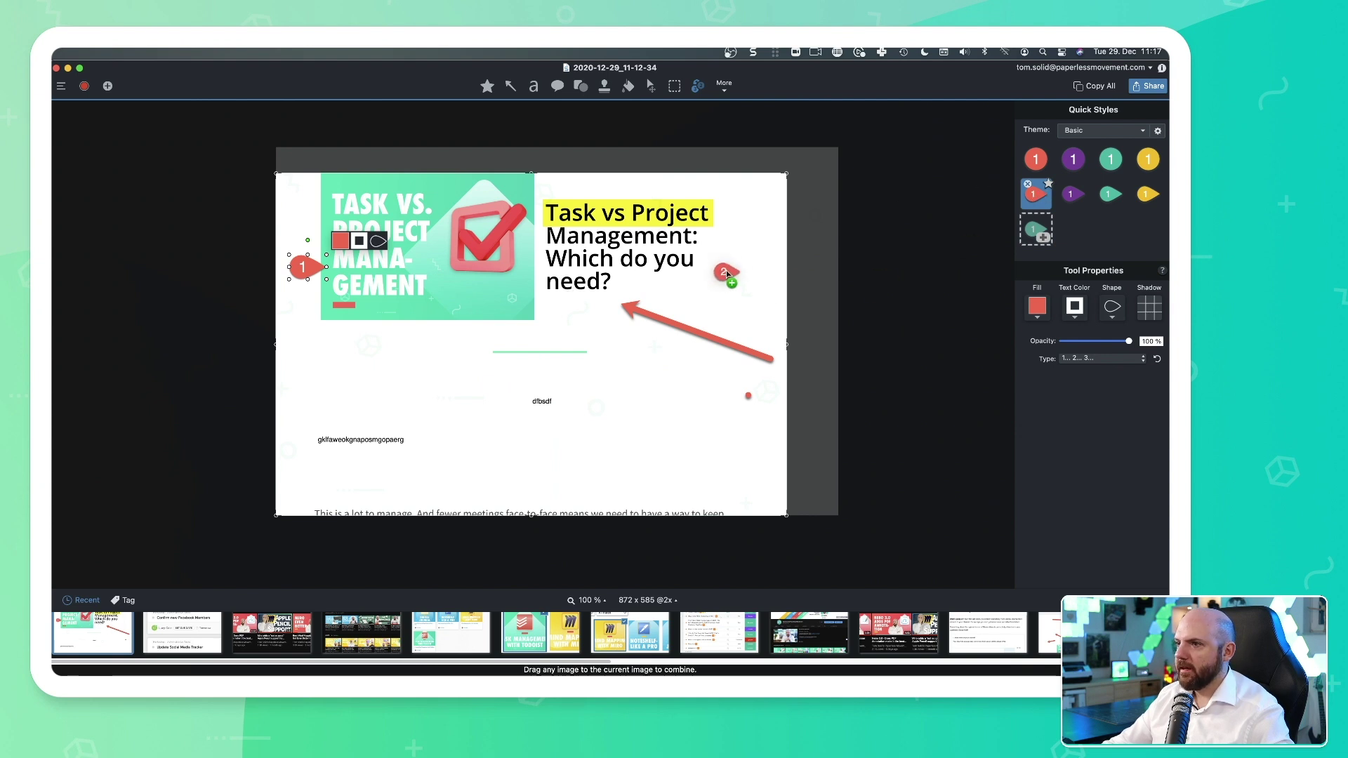
{"action": "left_click", "coordinate": [726, 272]}
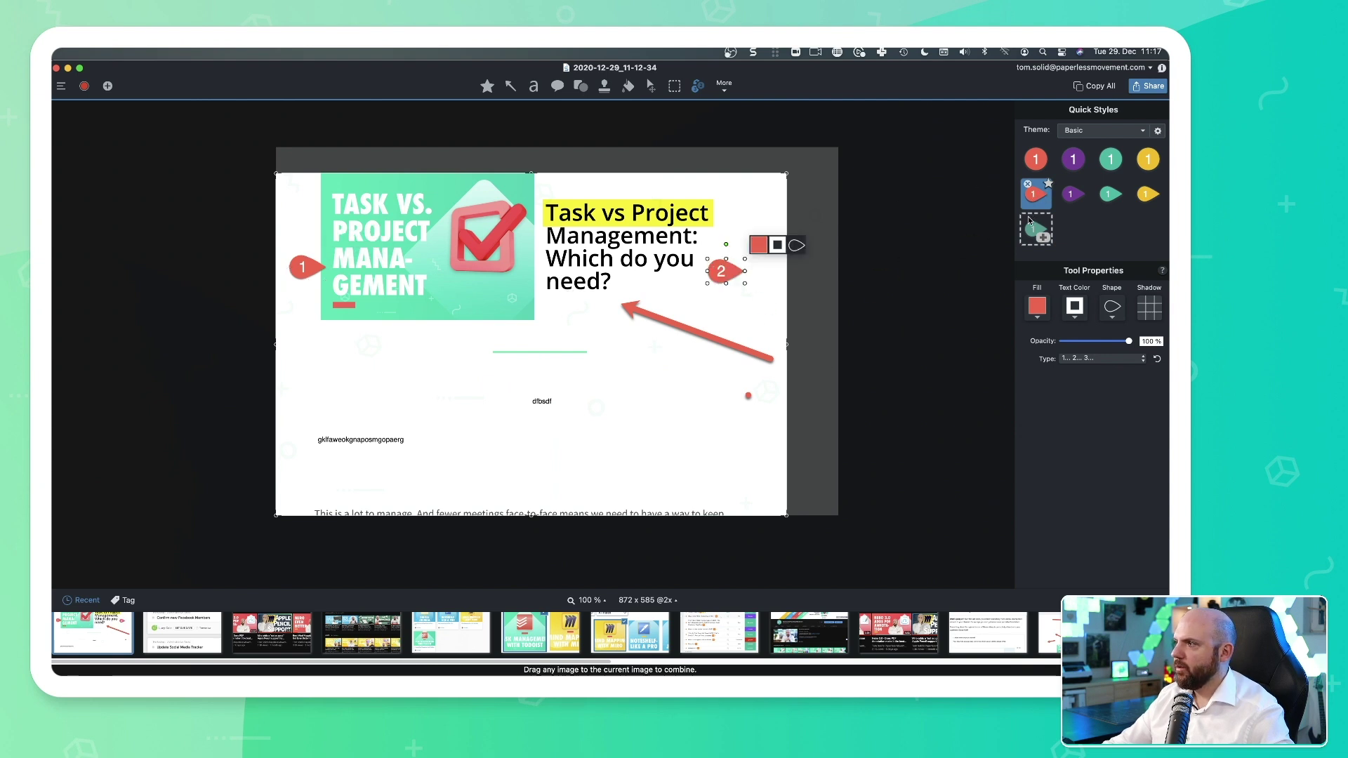
{"action": "left_click_drag", "start_coordinate": [745, 271], "coordinate": [672, 263]}
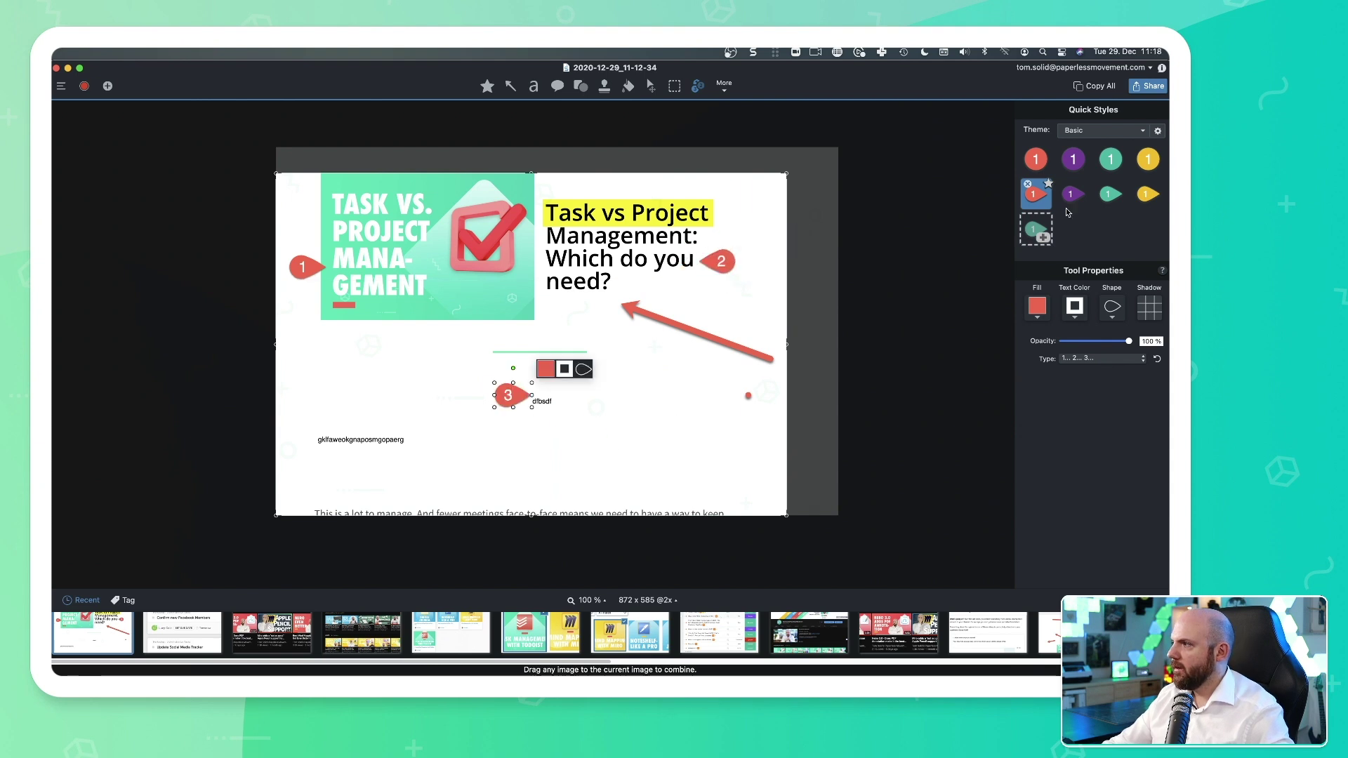
{"action": "left_click", "coordinate": [1071, 194]}
{"action": "left_click", "coordinate": [512, 464]}
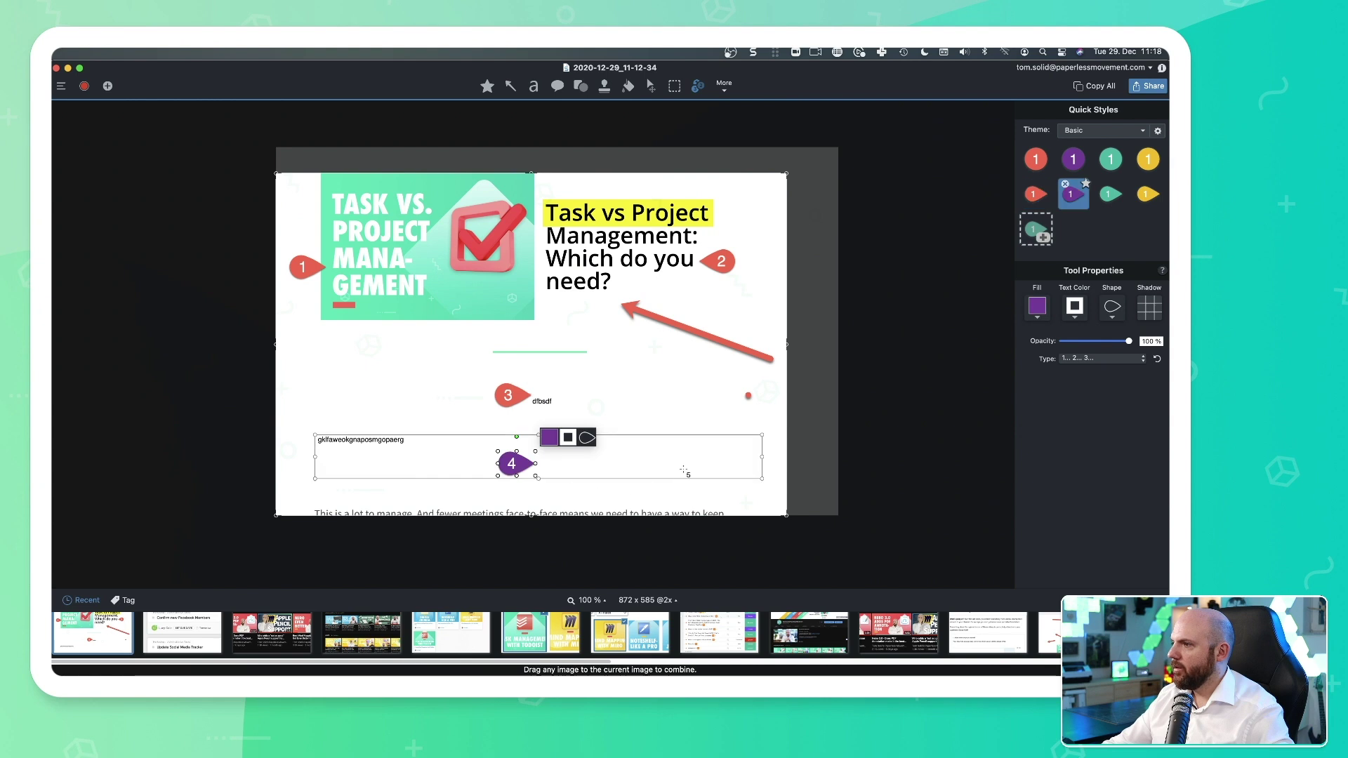
{"action": "left_click_drag", "start_coordinate": [512, 464], "coordinate": [296, 437]}
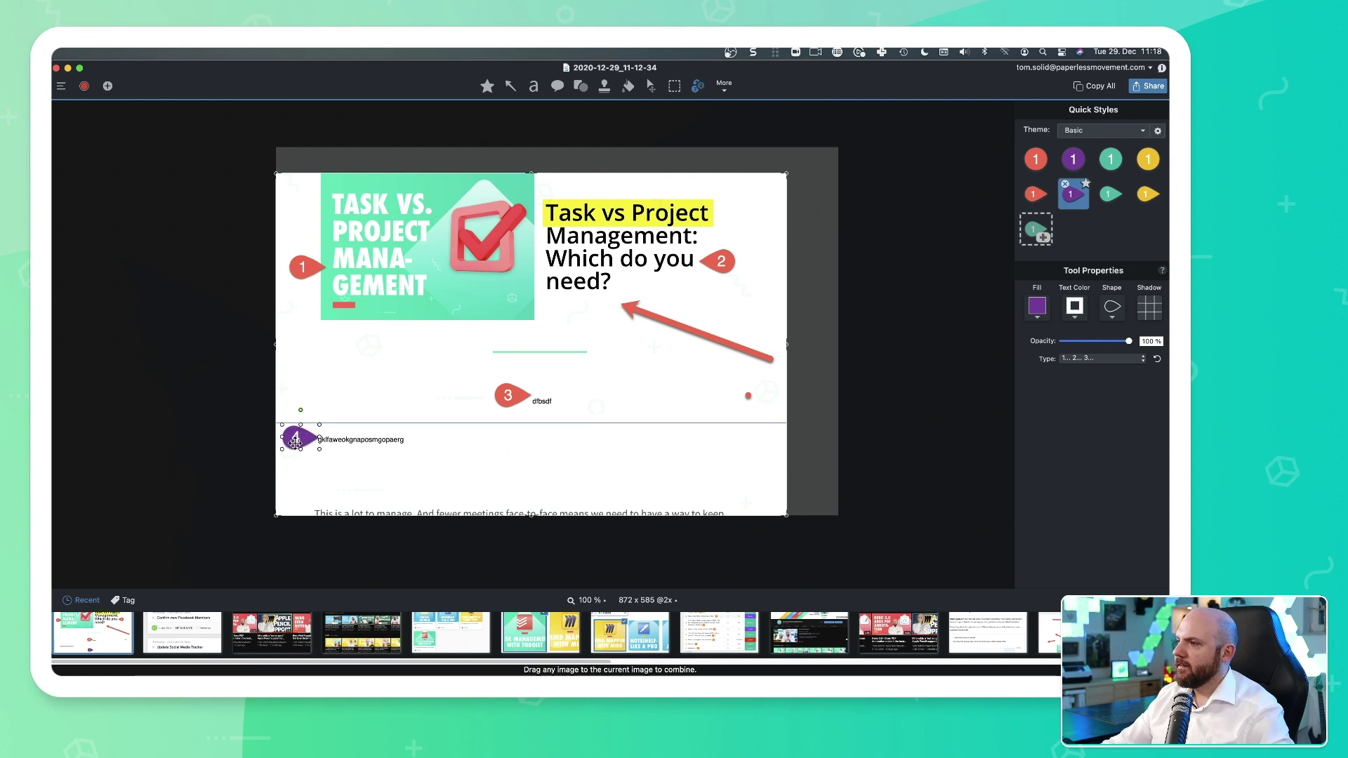
{"action": "key", "text": "Escape"}
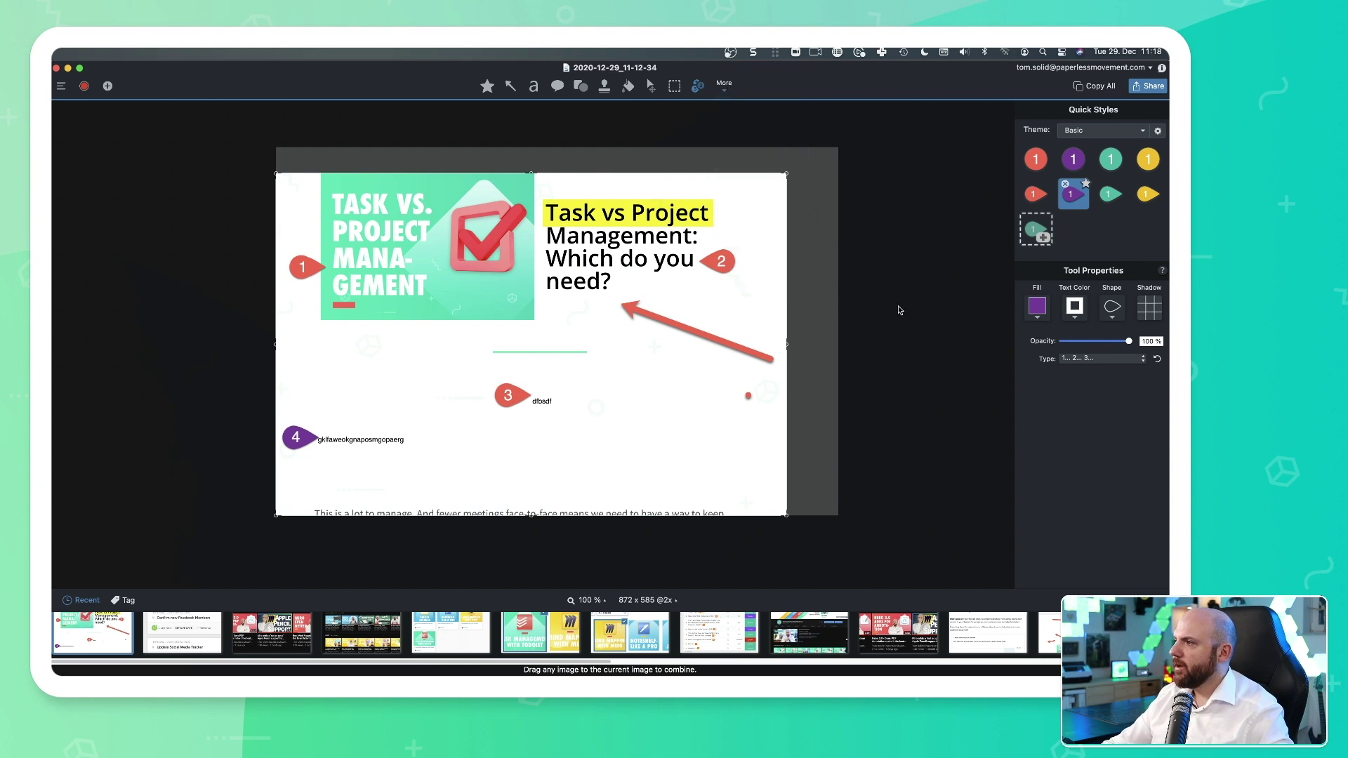
{"action": "key", "text": "ctrl+g"}
Draw a magnifier with a thicker red outline at 378%, make it rectangular, and fit it over 'Tas'.
{"action": "left_click", "coordinate": [1073, 158]}
{"action": "left_click_drag", "start_coordinate": [326, 160], "coordinate": [490, 321]}
{"action": "left_click", "coordinate": [1076, 306]}
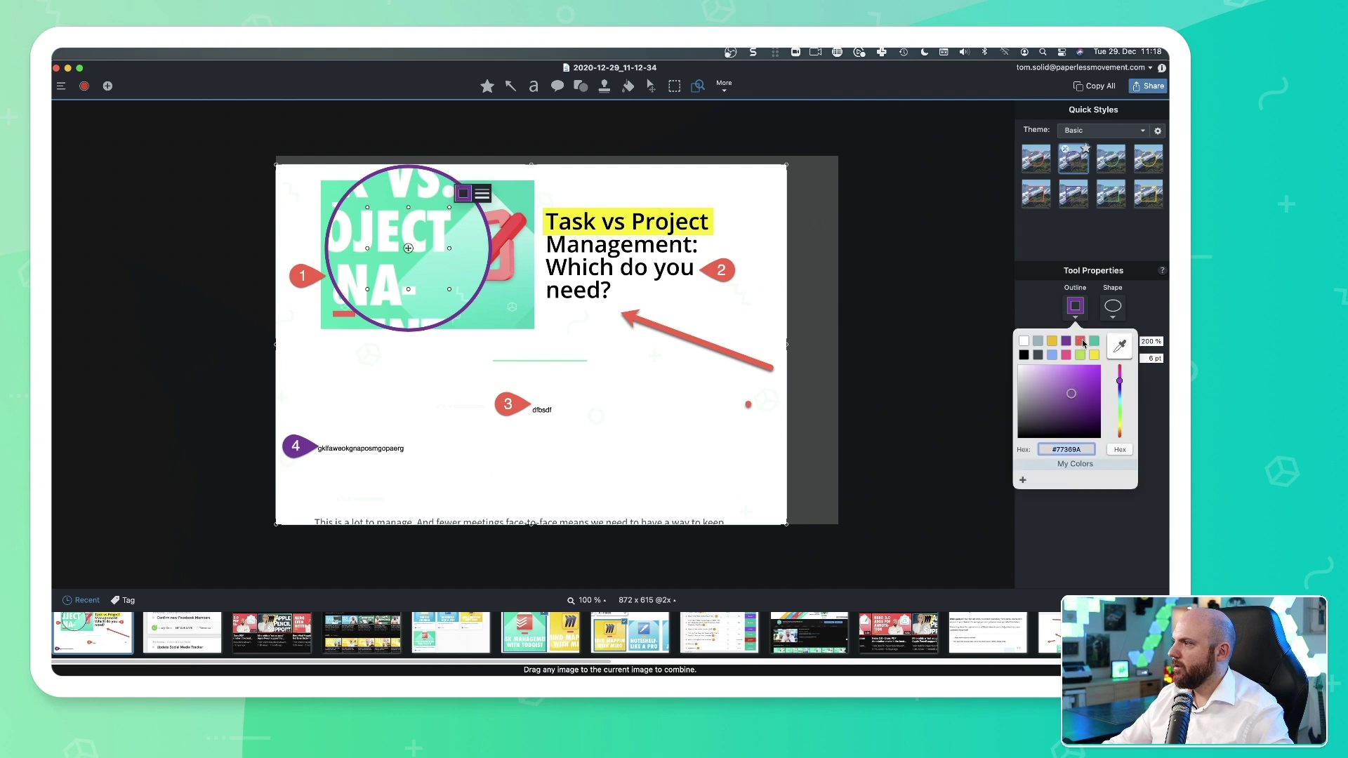
{"action": "left_click", "coordinate": [1080, 420]}
{"action": "left_click_drag", "start_coordinate": [1080, 342], "coordinate": [1095, 342]}
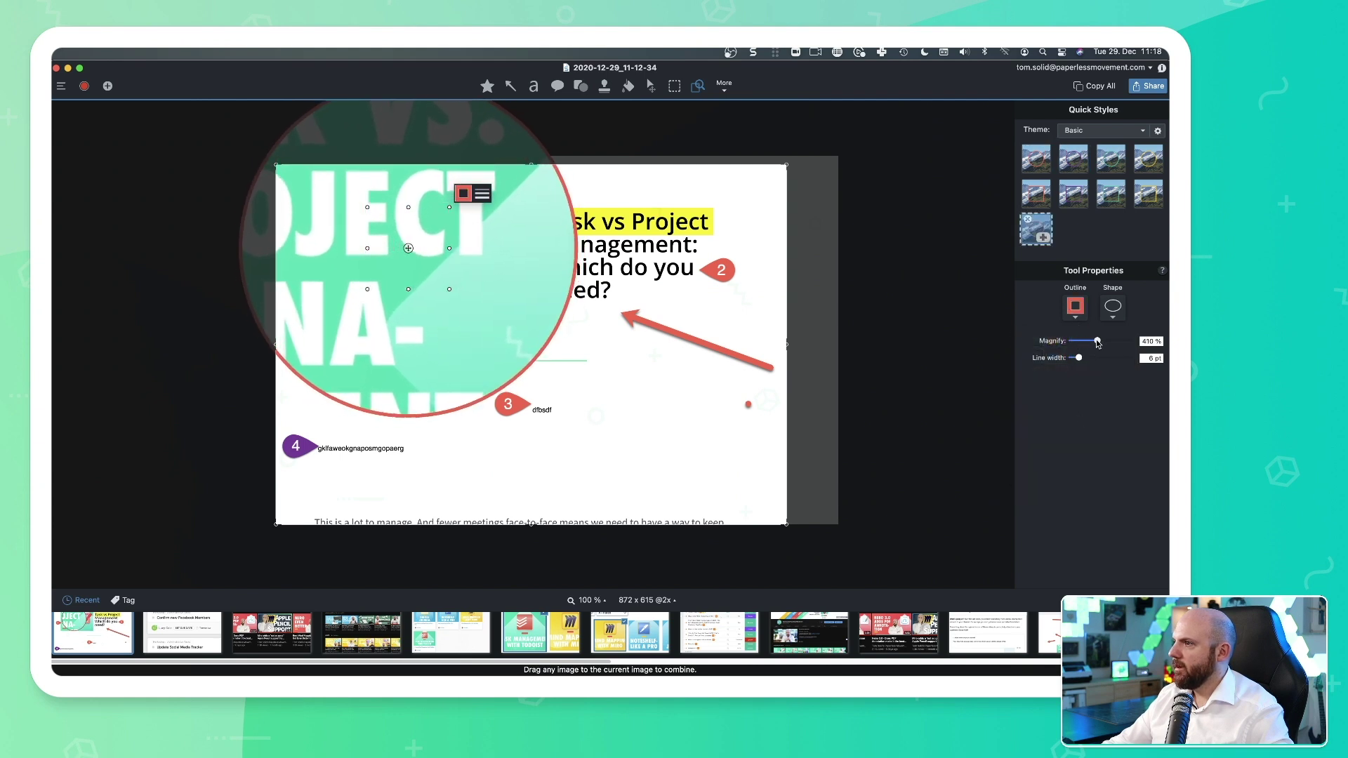
{"action": "left_click_drag", "start_coordinate": [493, 259], "coordinate": [724, 288]}
{"action": "mouse_move", "coordinate": [1078, 358]}
{"action": "left_mouse_down"}
{"action": "mouse_move", "coordinate": [1100, 358]}
{"action": "mouse_move", "coordinate": [1084, 362]}
{"action": "left_mouse_up"}
{"action": "left_click", "coordinate": [1112, 318]}
{"action": "left_click", "coordinate": [1134, 254]}
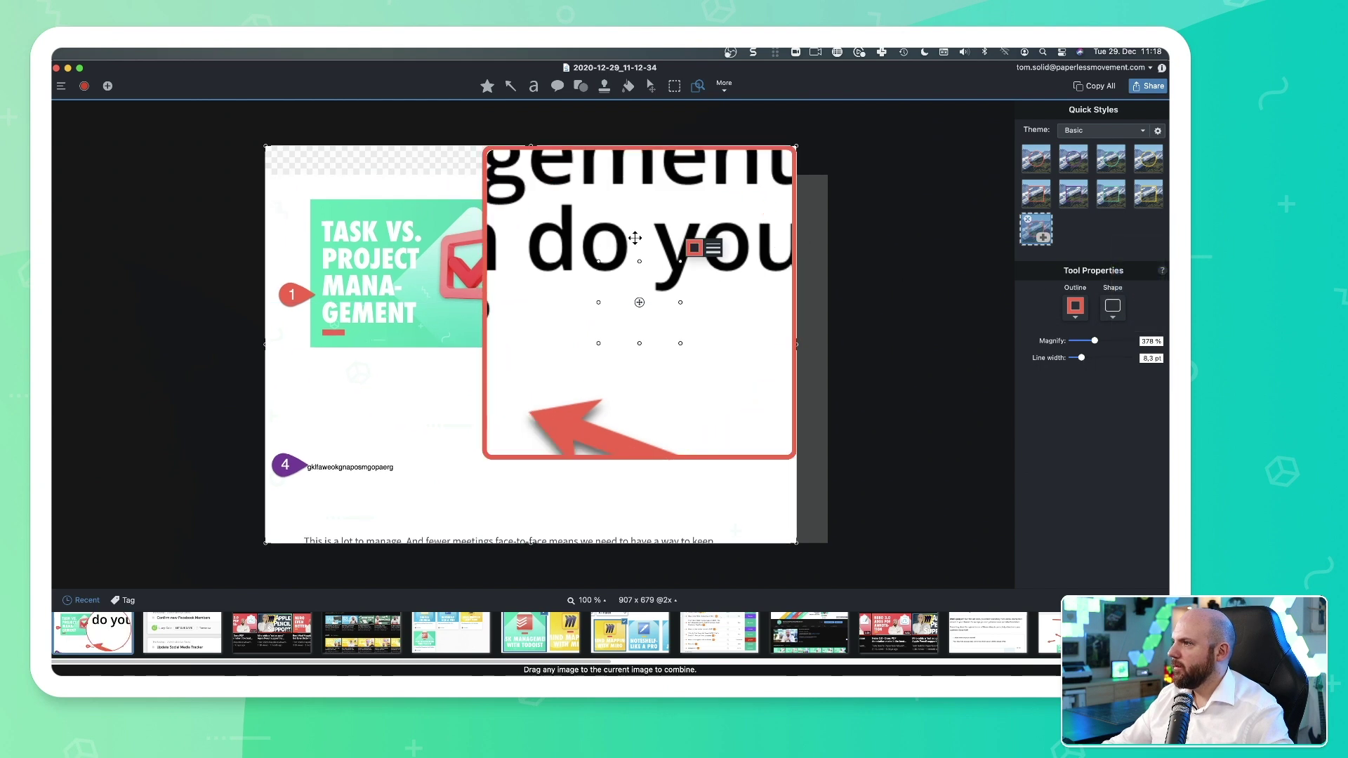
{"action": "left_click_drag", "start_coordinate": [596, 347], "coordinate": [579, 287]}
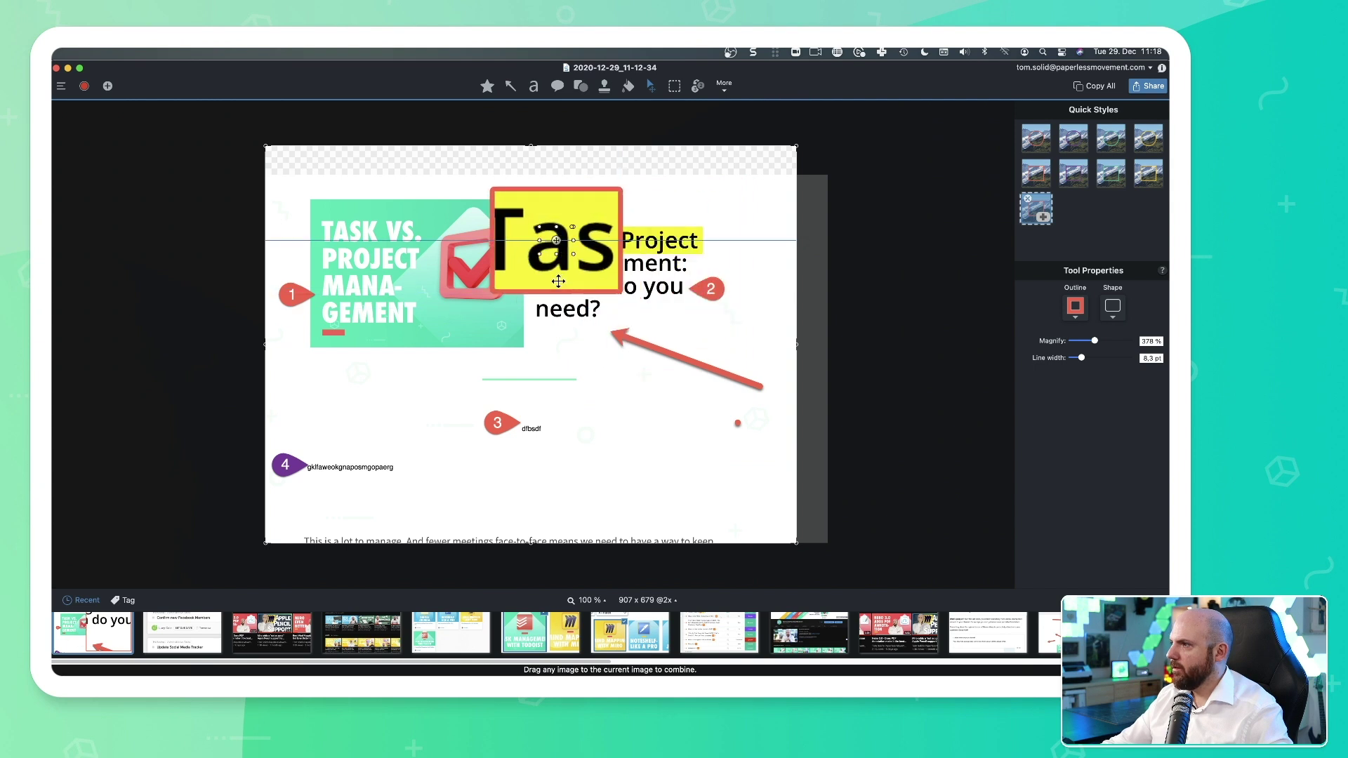
{"action": "left_click", "coordinate": [724, 85]}
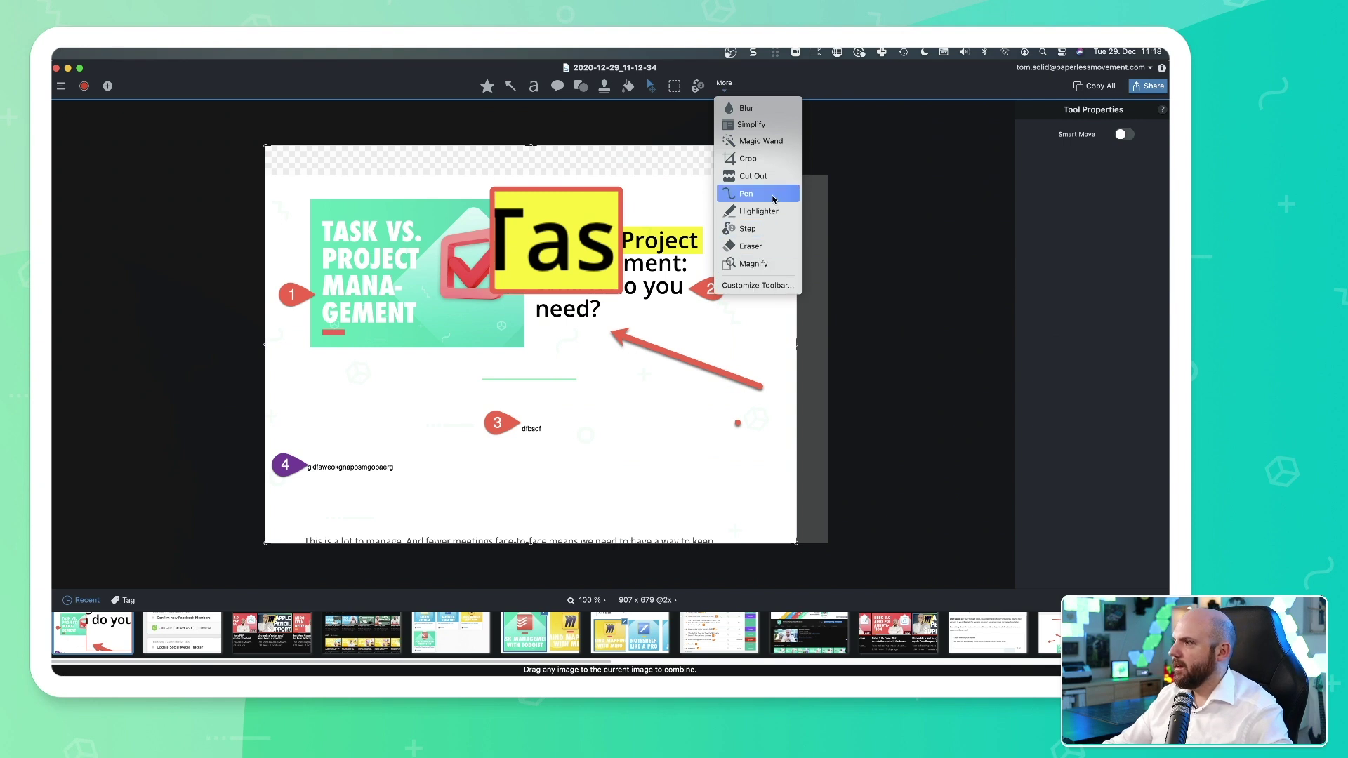
Draw two red freehand pen strokes: a loop on the right and a hook around step 4's line.
{"action": "left_click", "coordinate": [880, 260]}
{"action": "key", "text": "p"}
{"action": "mouse_move", "coordinate": [639, 397]}
{"action": "left_mouse_down"}
{"action": "mouse_move", "coordinate": [570, 439]}
{"action": "mouse_move", "coordinate": [636, 395]}
{"action": "left_mouse_up"}
{"action": "left_click_drag", "start_coordinate": [452, 386], "coordinate": [406, 444]}
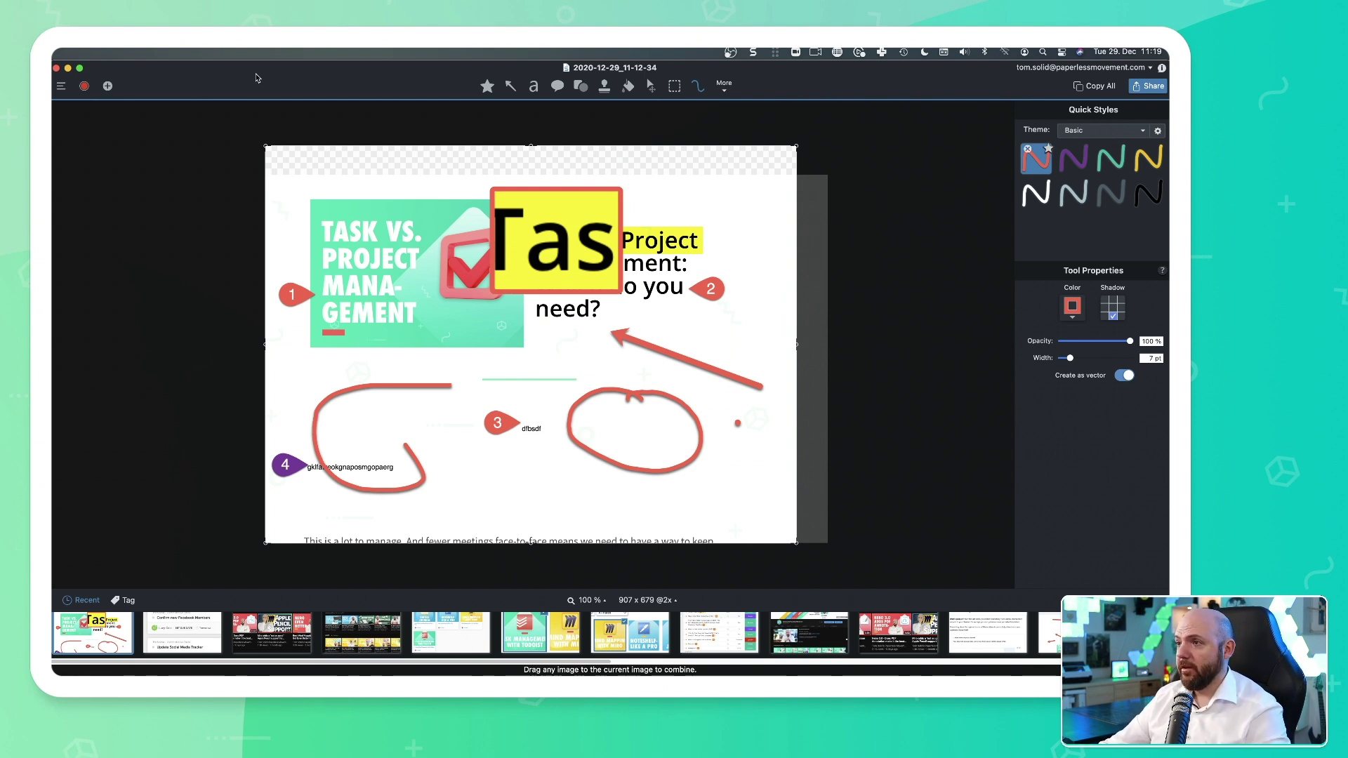
Switch Snagit to panoramic capture and mark the blog article area.
{"action": "left_click", "coordinate": [67, 68]}
{"action": "left_click", "coordinate": [759, 53]}
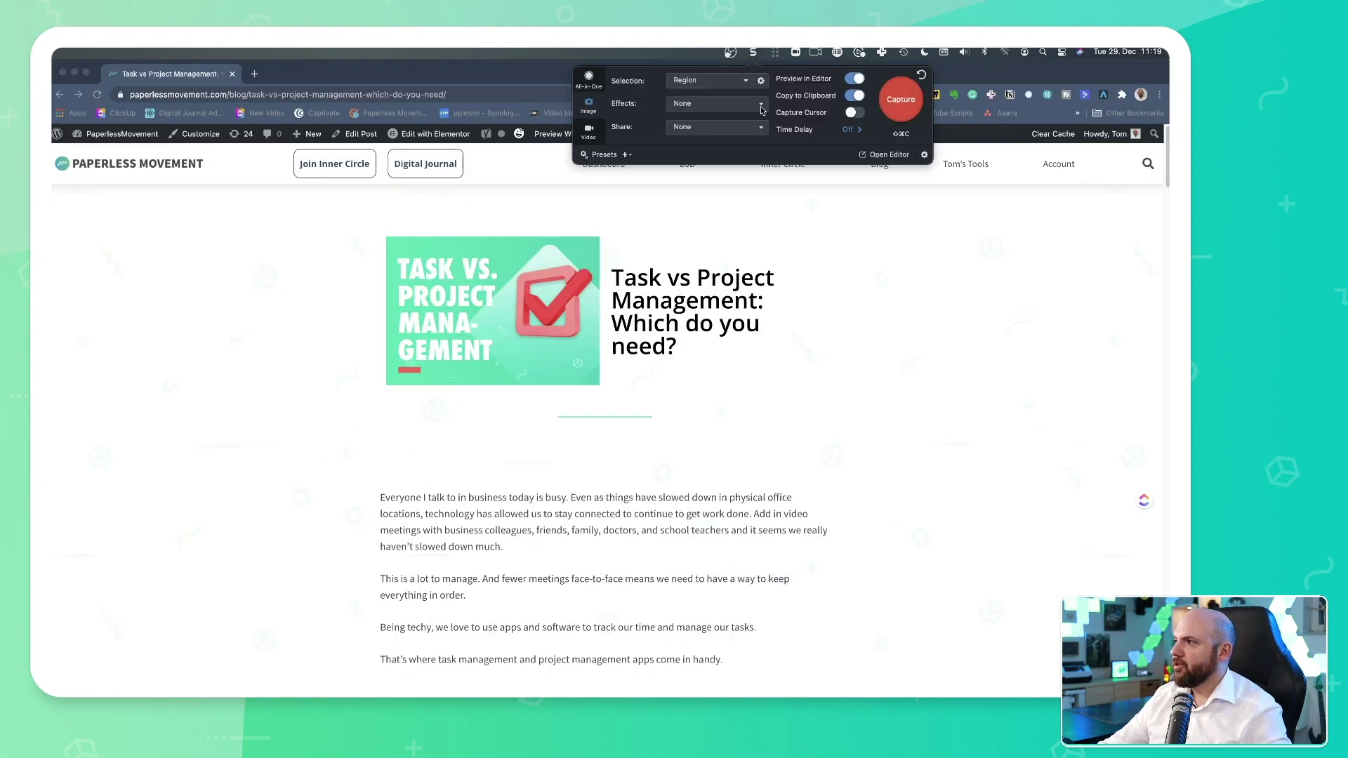
{"action": "left_click", "coordinate": [723, 85]}
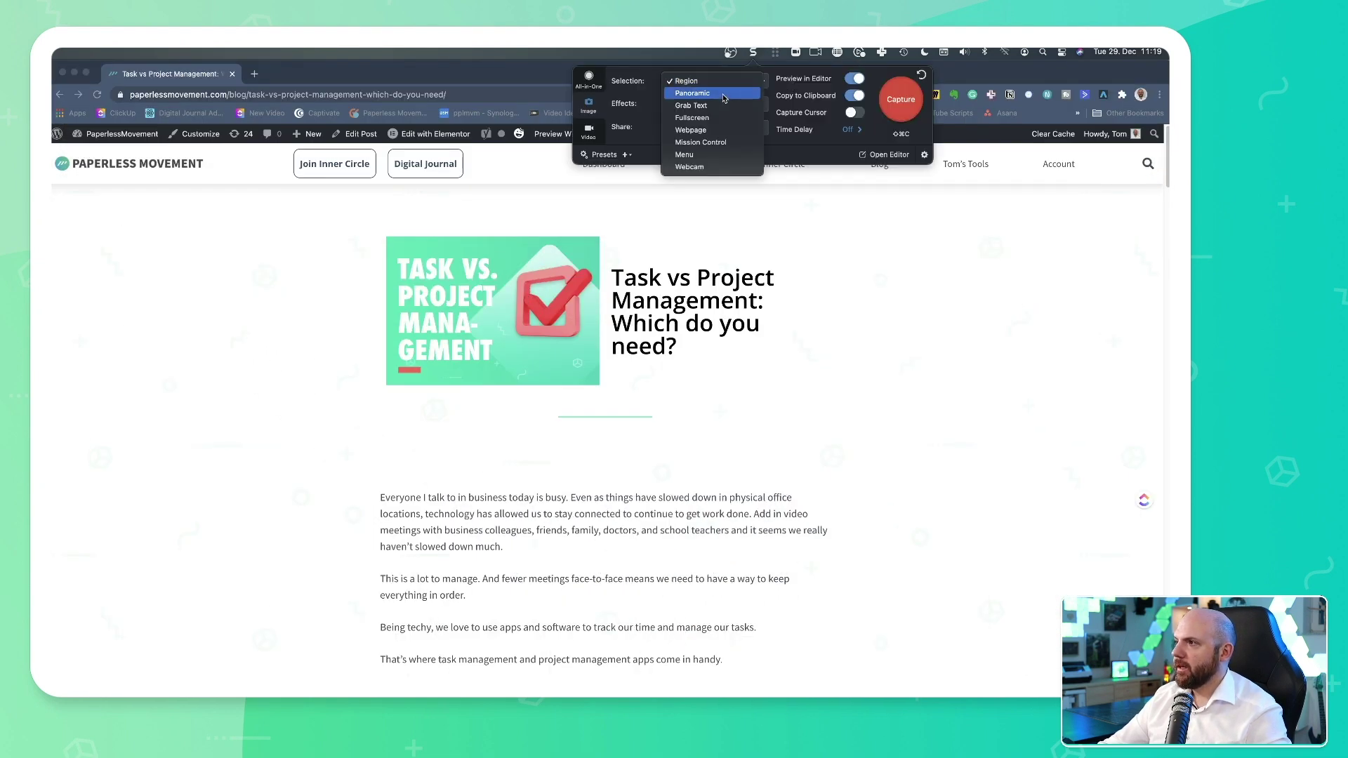
{"action": "left_click", "coordinate": [725, 97]}
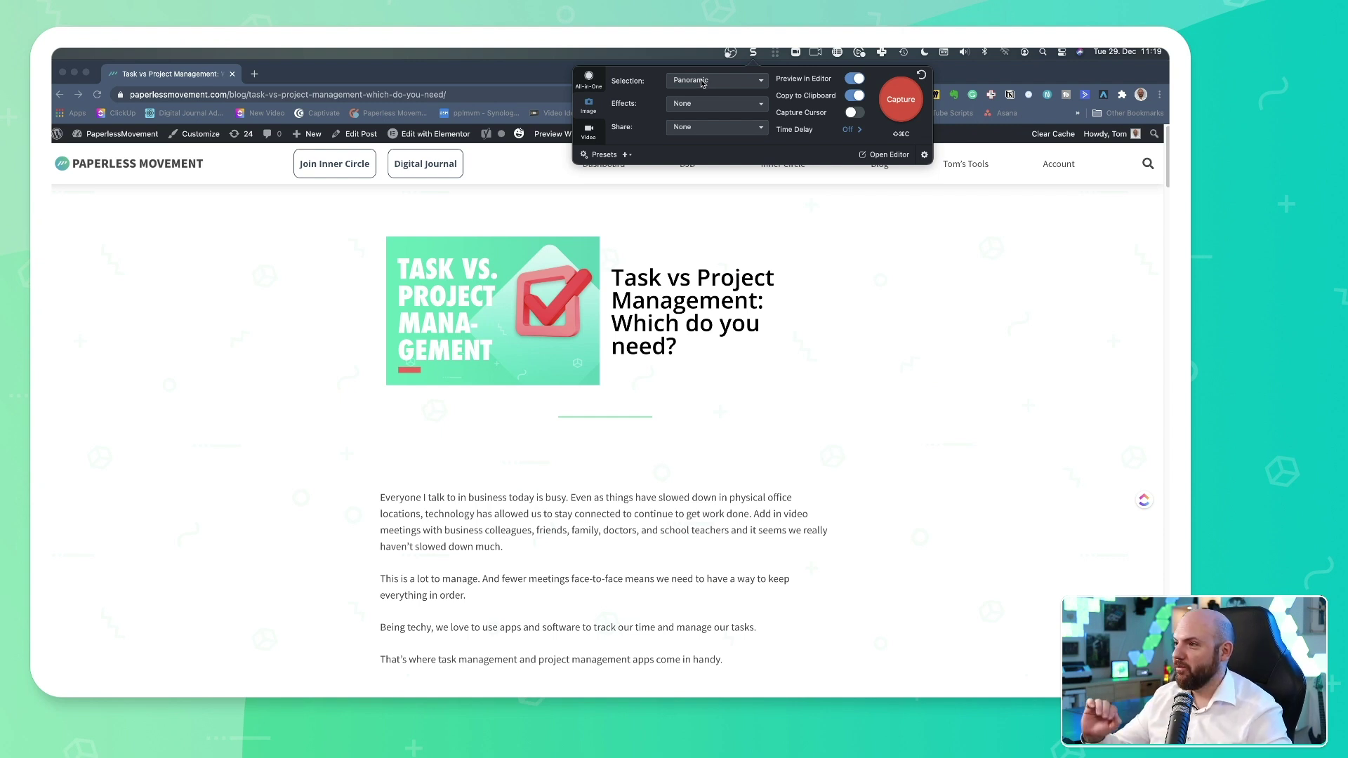
{"action": "left_click", "coordinate": [901, 99]}
{"action": "left_click_drag", "start_coordinate": [356, 190], "coordinate": [866, 676]}
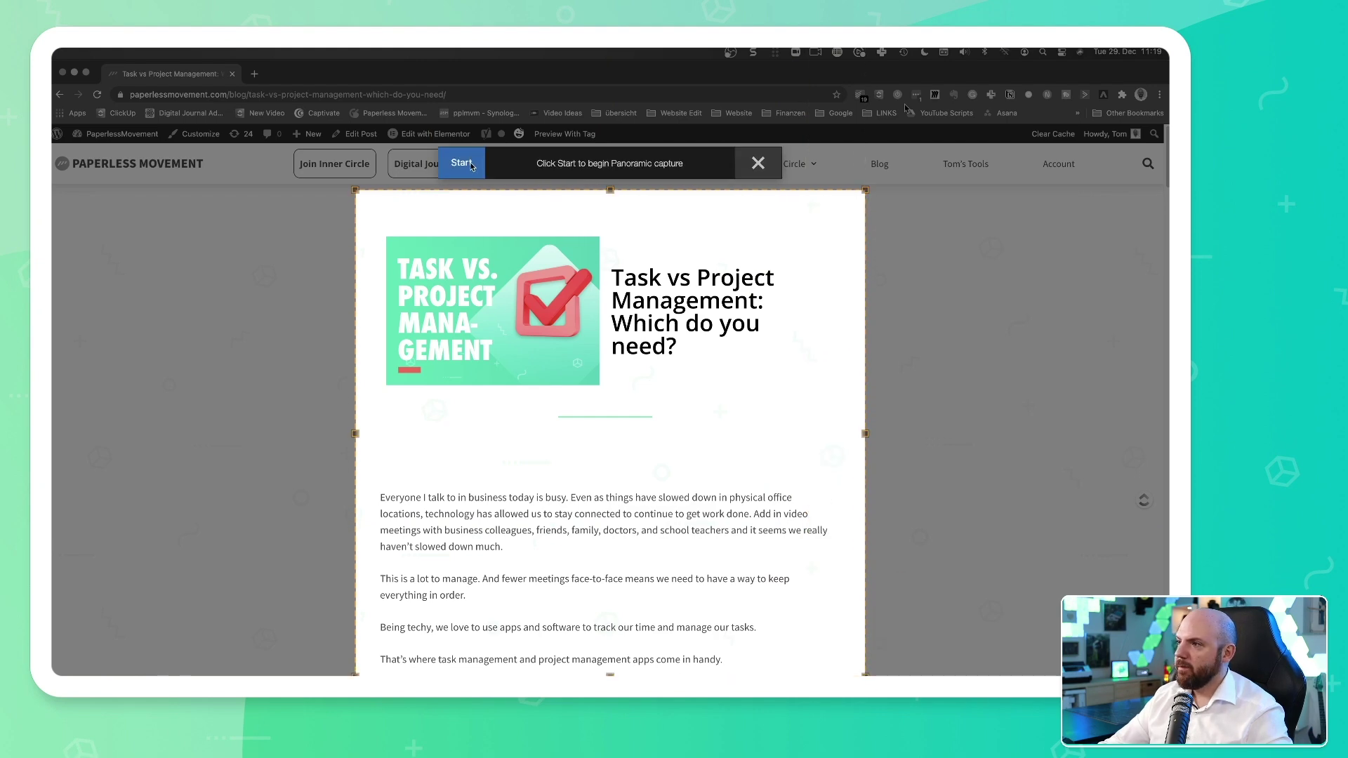
Capture the full length of the article and stop, producing an 870 x 6774 stitched image.
{"action": "left_click", "coordinate": [470, 164]}
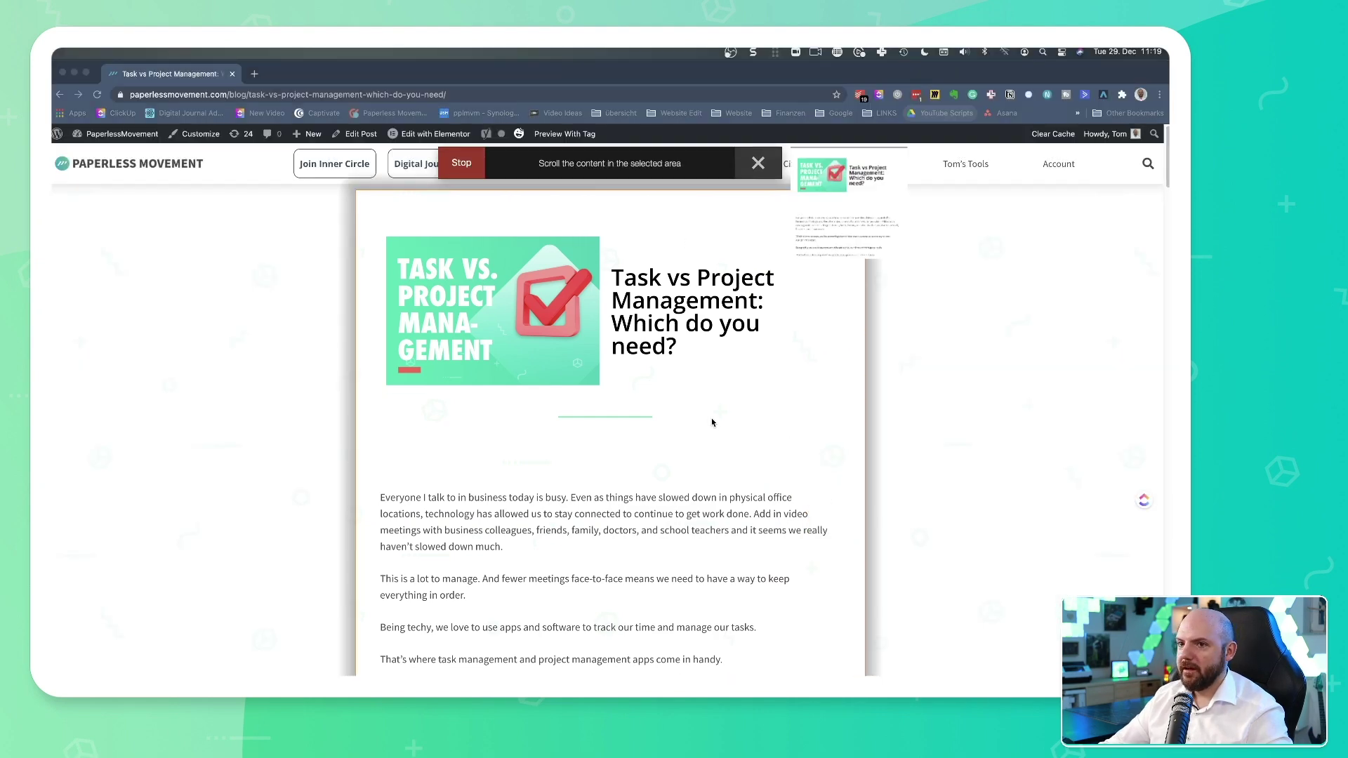
{"action": "scroll", "coordinate": [712, 422], "scroll_direction": "down", "scroll_amount": 5}
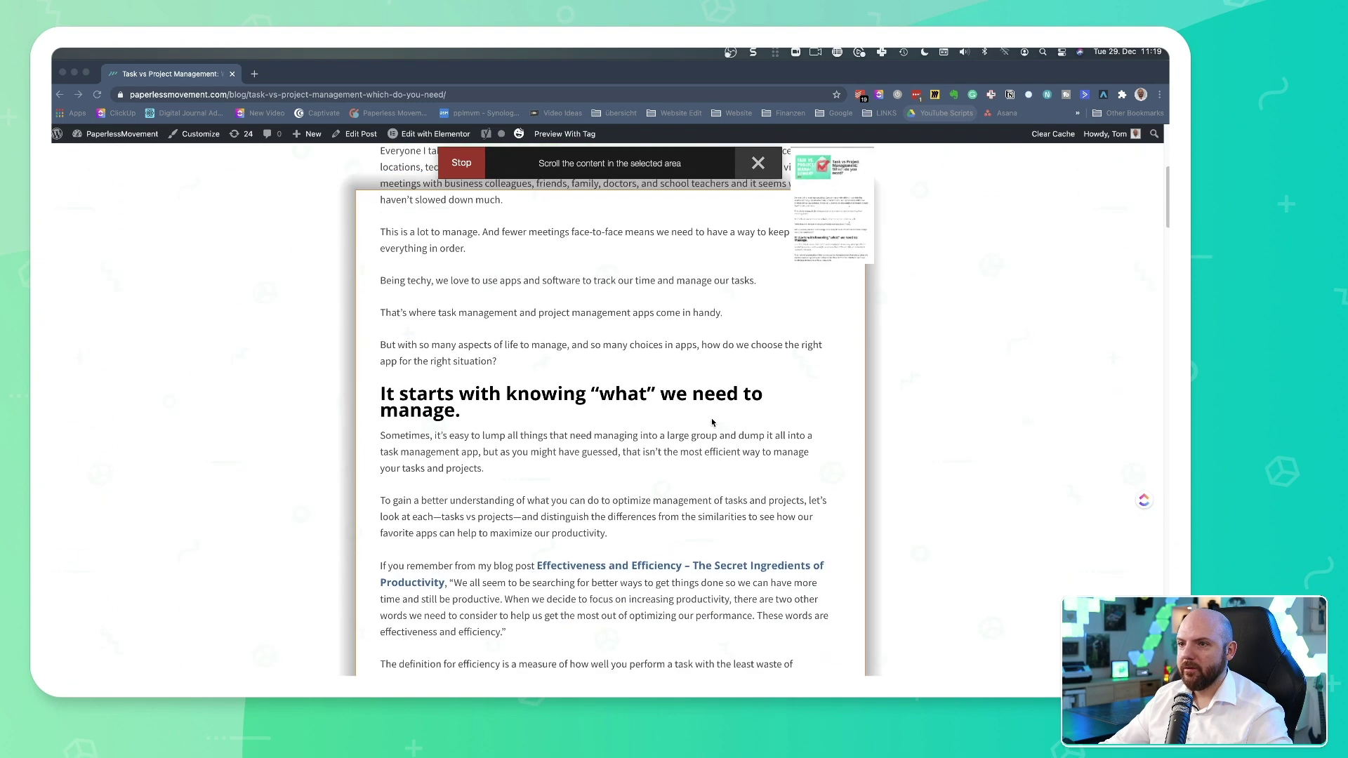
{"action": "scroll", "coordinate": [712, 422], "scroll_direction": "down", "scroll_amount": 2}
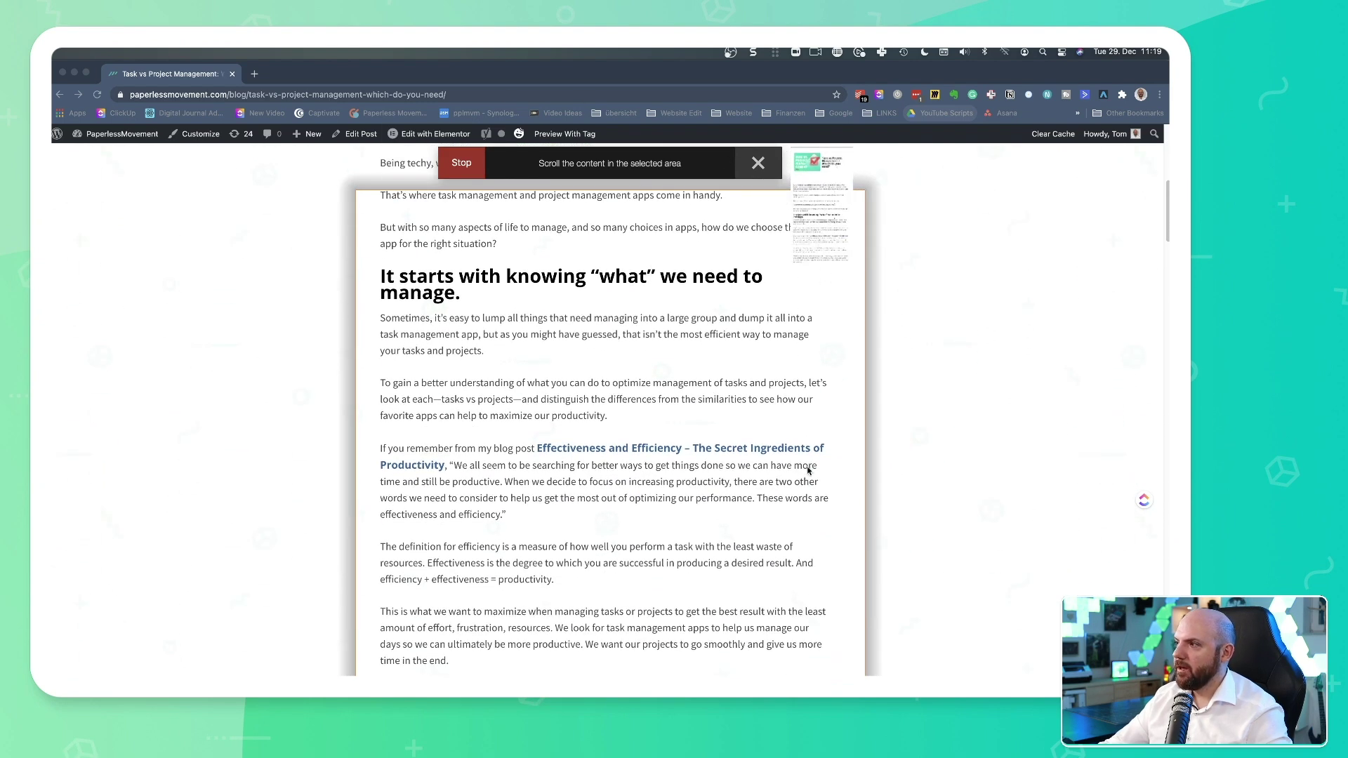
{"action": "scroll", "coordinate": [808, 471], "scroll_direction": "down", "scroll_amount": 5}
{"action": "scroll", "coordinate": [807, 471], "scroll_direction": "down", "scroll_amount": 8}
{"action": "scroll", "coordinate": [807, 470], "scroll_direction": "down", "scroll_amount": 12}
{"action": "scroll", "coordinate": [808, 471], "scroll_direction": "down", "scroll_amount": 15}
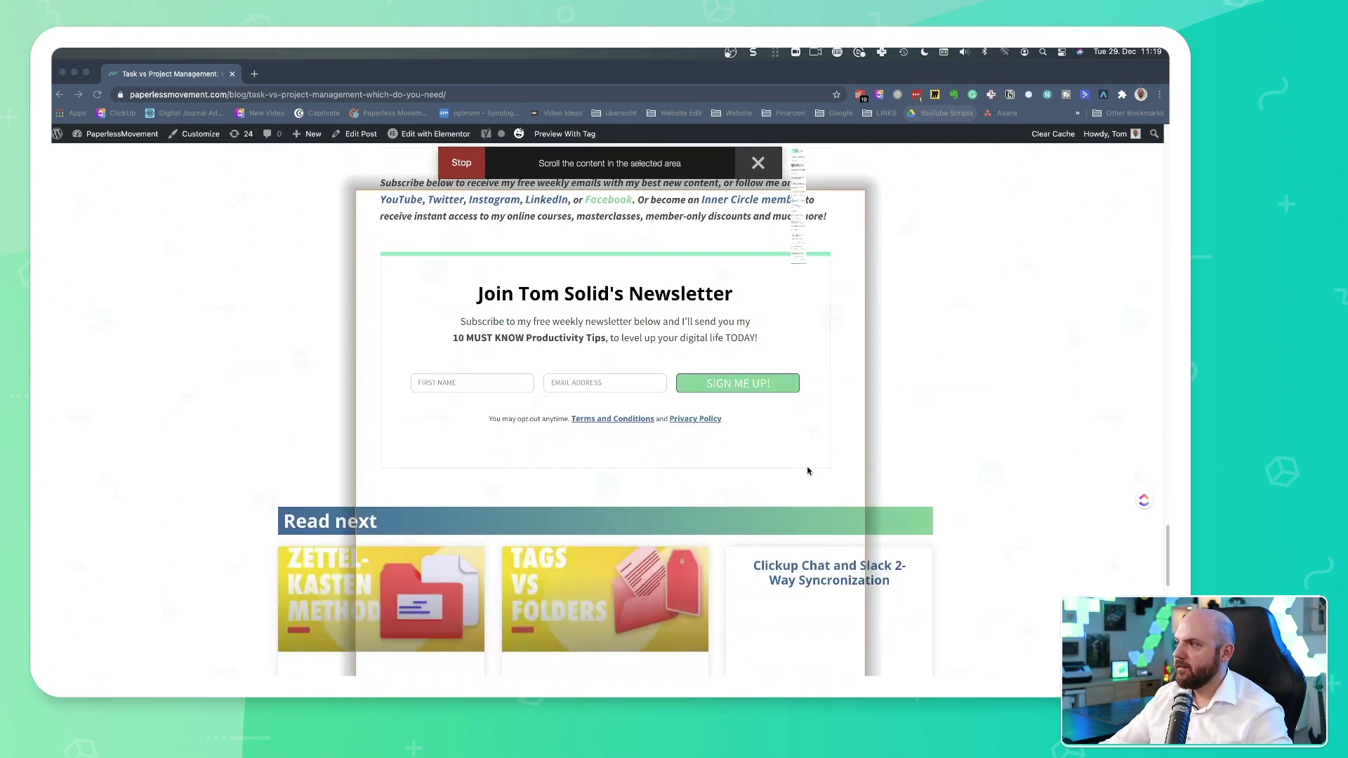
{"action": "scroll", "coordinate": [808, 470], "scroll_direction": "down", "scroll_amount": 2}
{"action": "left_click", "coordinate": [461, 162]}
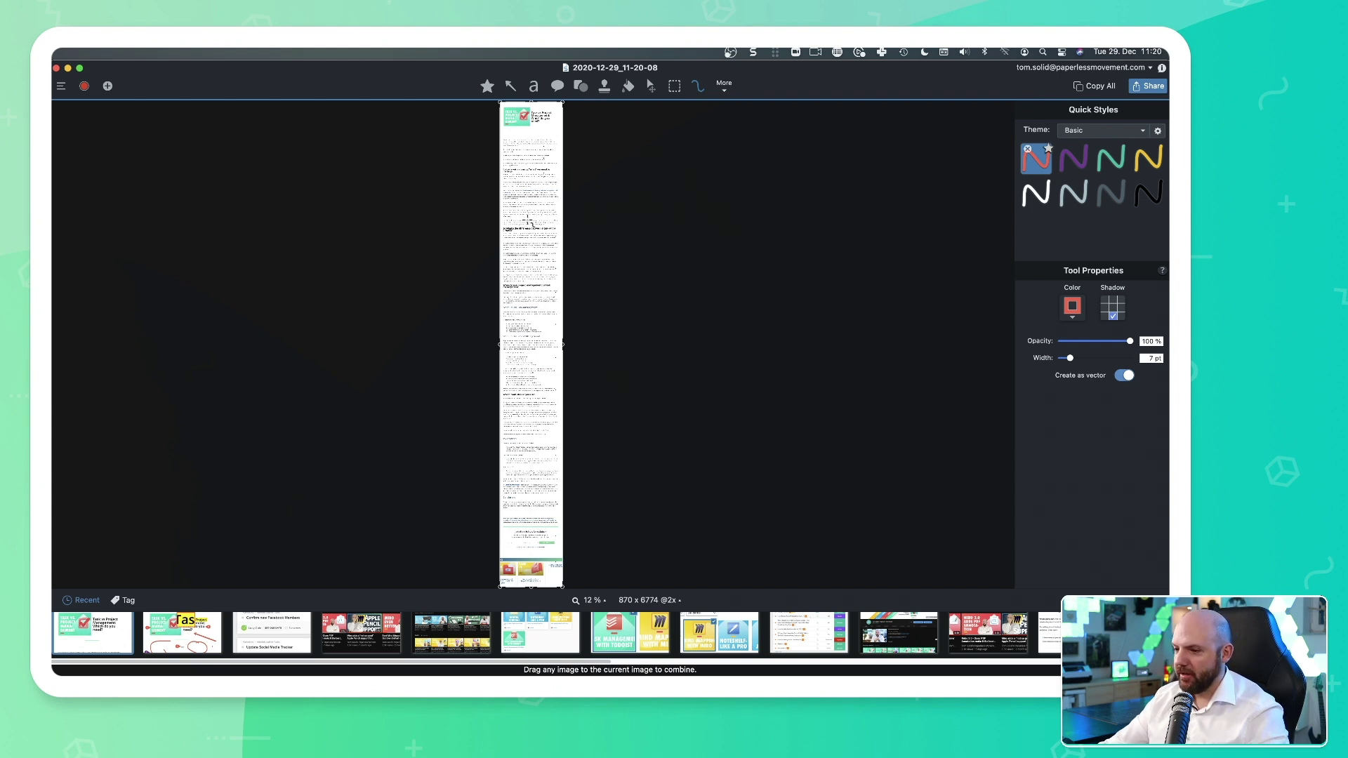
Cut out the When To Use Task Management section and the two project paragraphs.
{"action": "key", "text": "super+0"}
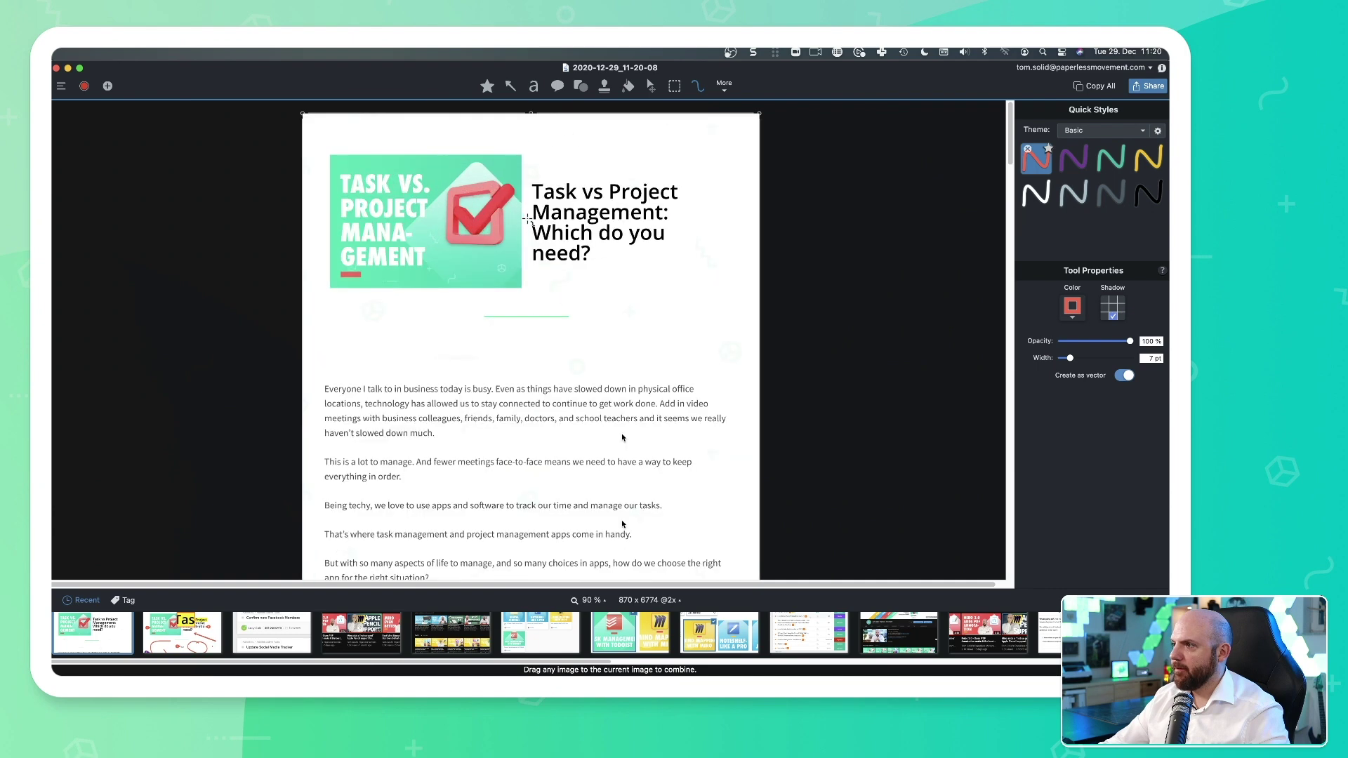
{"action": "scroll", "coordinate": [537, 234], "scroll_direction": "down", "scroll_amount": 10}
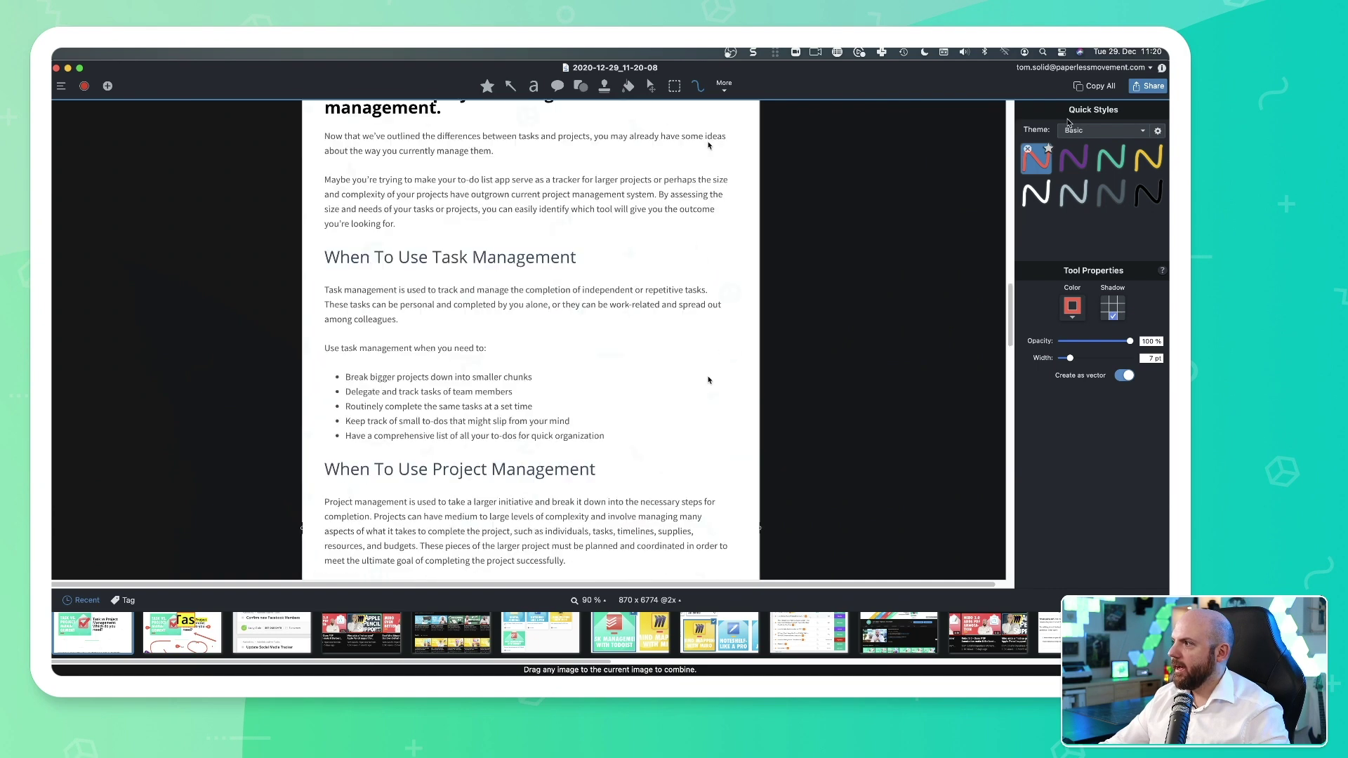
{"action": "left_click", "coordinate": [727, 89]}
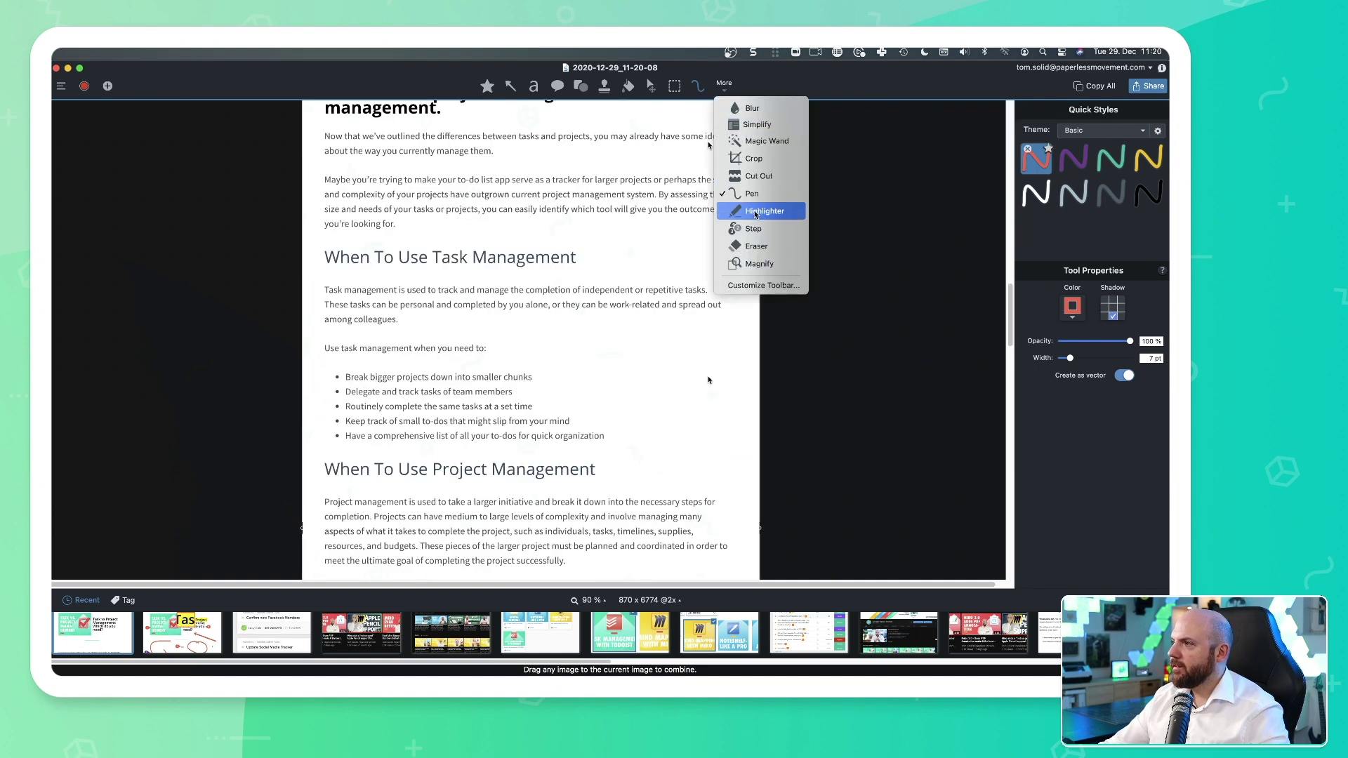
{"action": "left_click", "coordinate": [778, 177]}
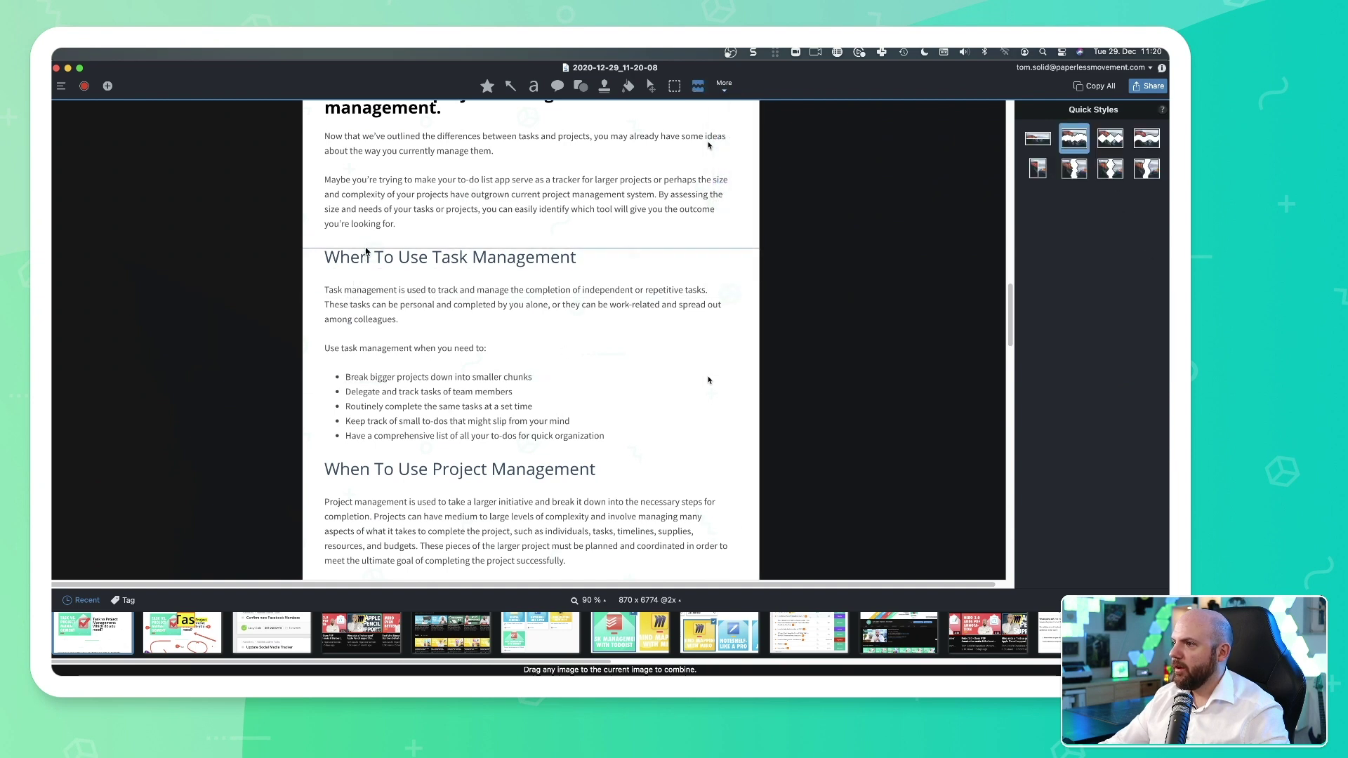
{"action": "left_click_drag", "start_coordinate": [365, 250], "coordinate": [381, 457]}
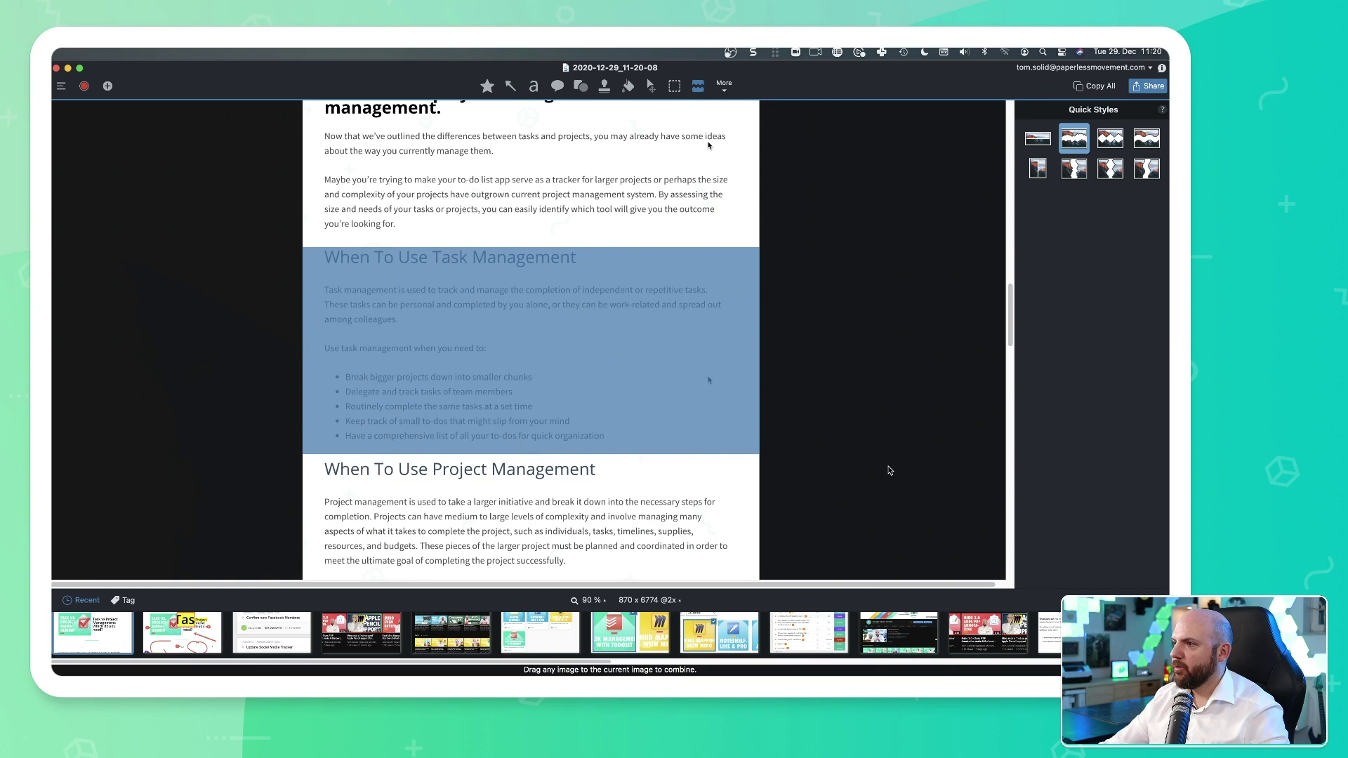
{"action": "key", "text": "Delete"}
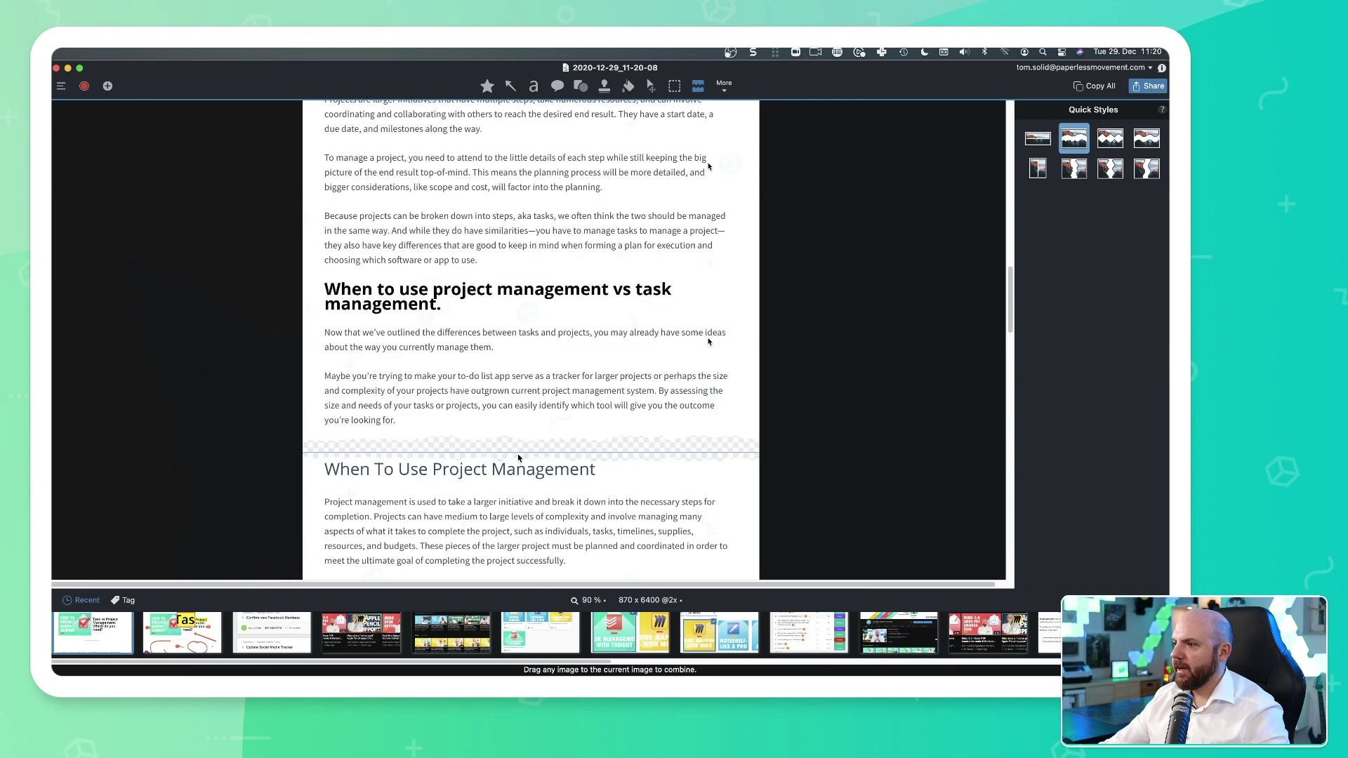
{"action": "left_click_drag", "start_coordinate": [399, 201], "coordinate": [407, 268]}
{"action": "key", "text": "Delete"}
{"action": "left_click_drag", "start_coordinate": [430, 209], "coordinate": [449, 153]}
{"action": "key", "text": "Delete"}
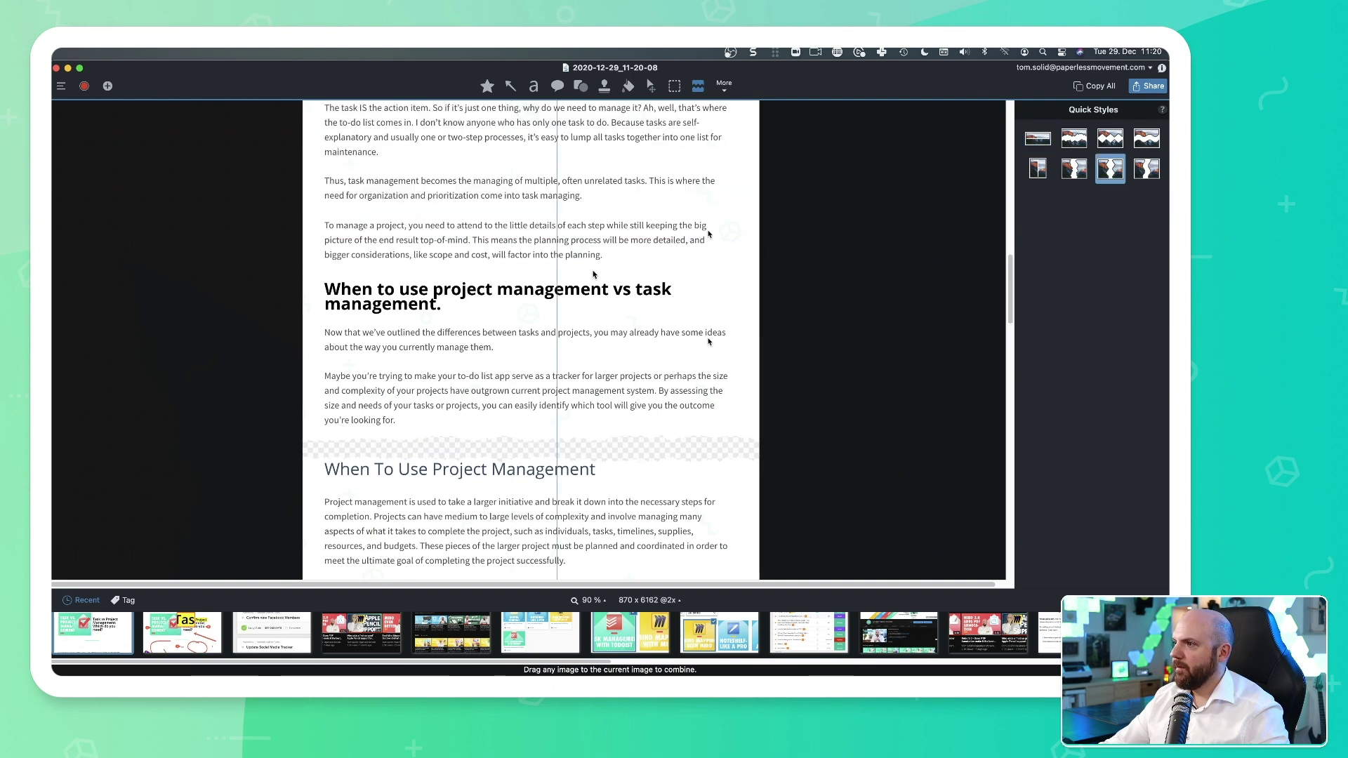
Cut two vertical strips from the right side, narrowing the image to 436 px wide.
{"action": "left_click_drag", "start_coordinate": [606, 285], "coordinate": [710, 288]}
{"action": "key", "text": "Delete"}
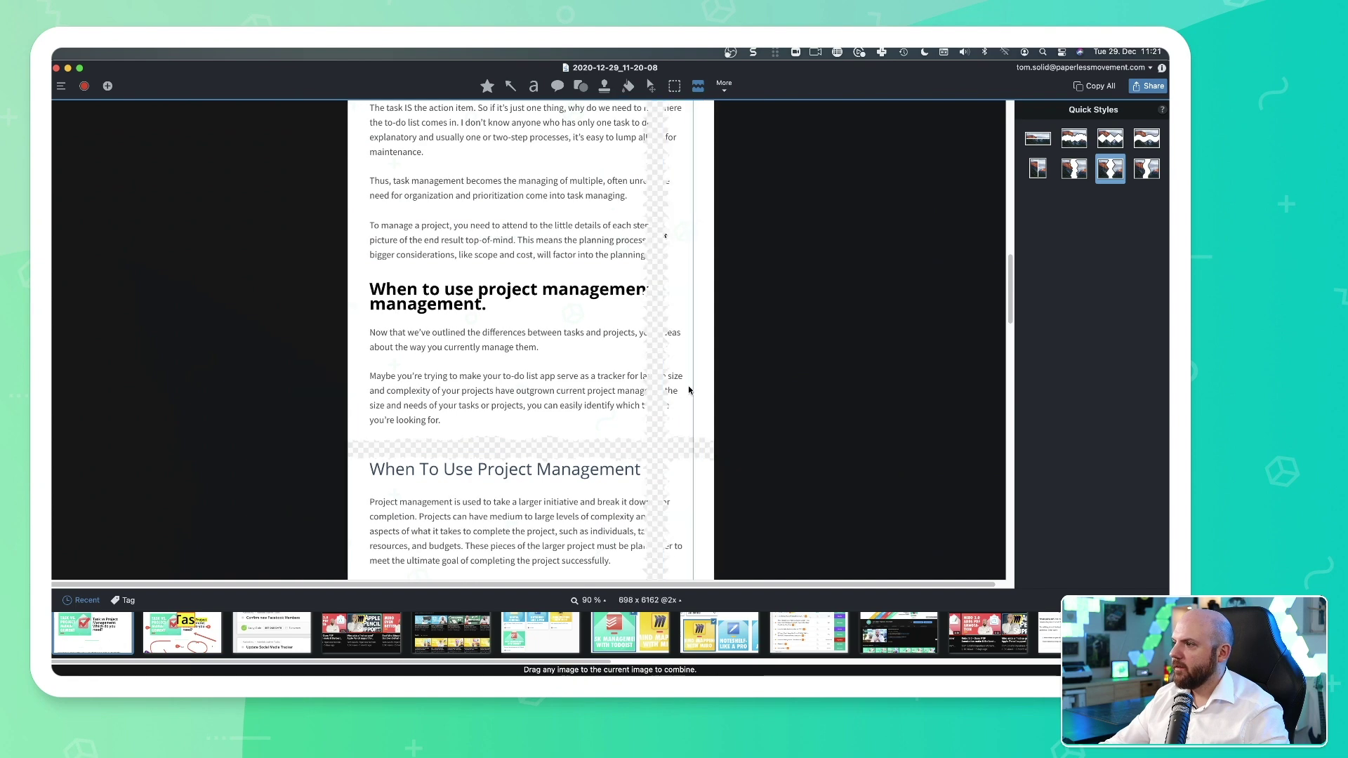
{"action": "scroll", "coordinate": [691, 390], "scroll_direction": "down", "scroll_amount": 5}
{"action": "scroll", "coordinate": [690, 390], "scroll_direction": "down", "scroll_amount": 2}
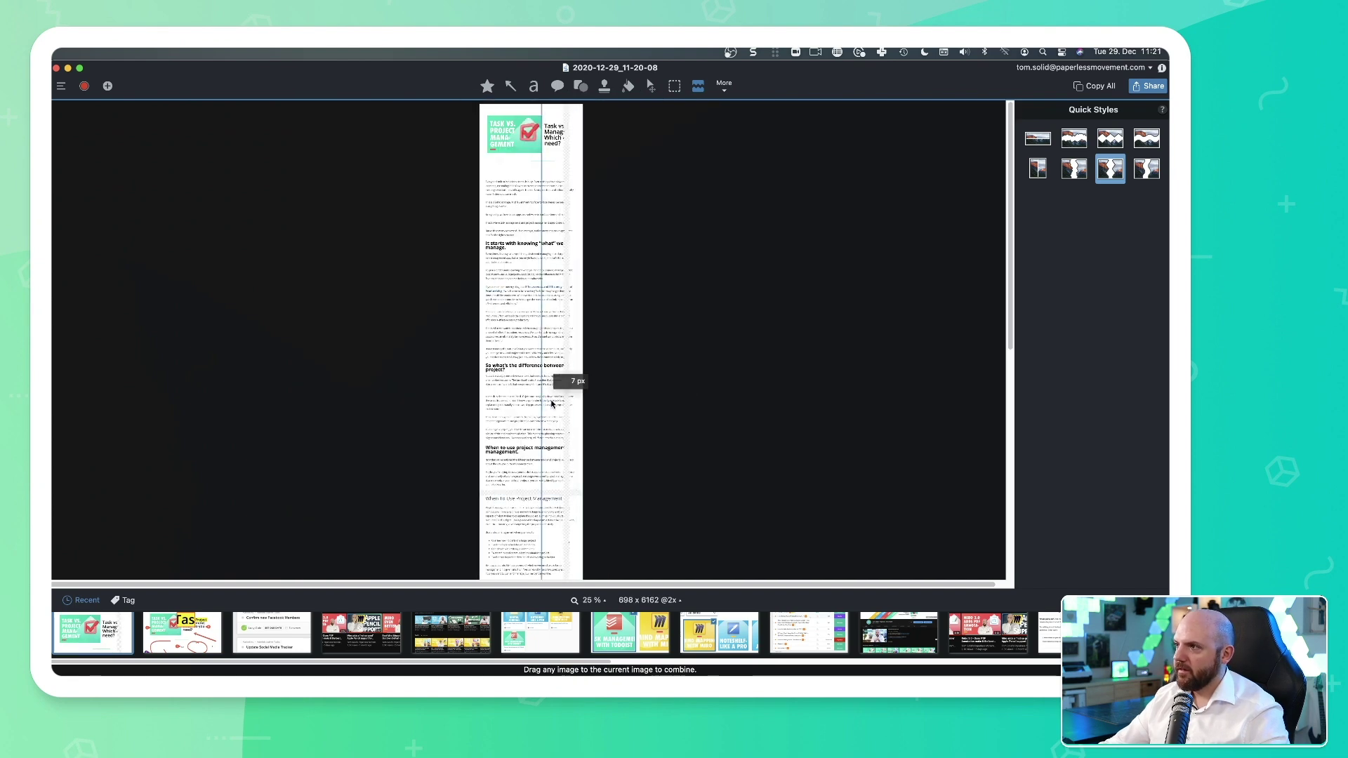
{"action": "left_click_drag", "start_coordinate": [542, 382], "coordinate": [597, 404]}
{"action": "key", "text": "Delete"}
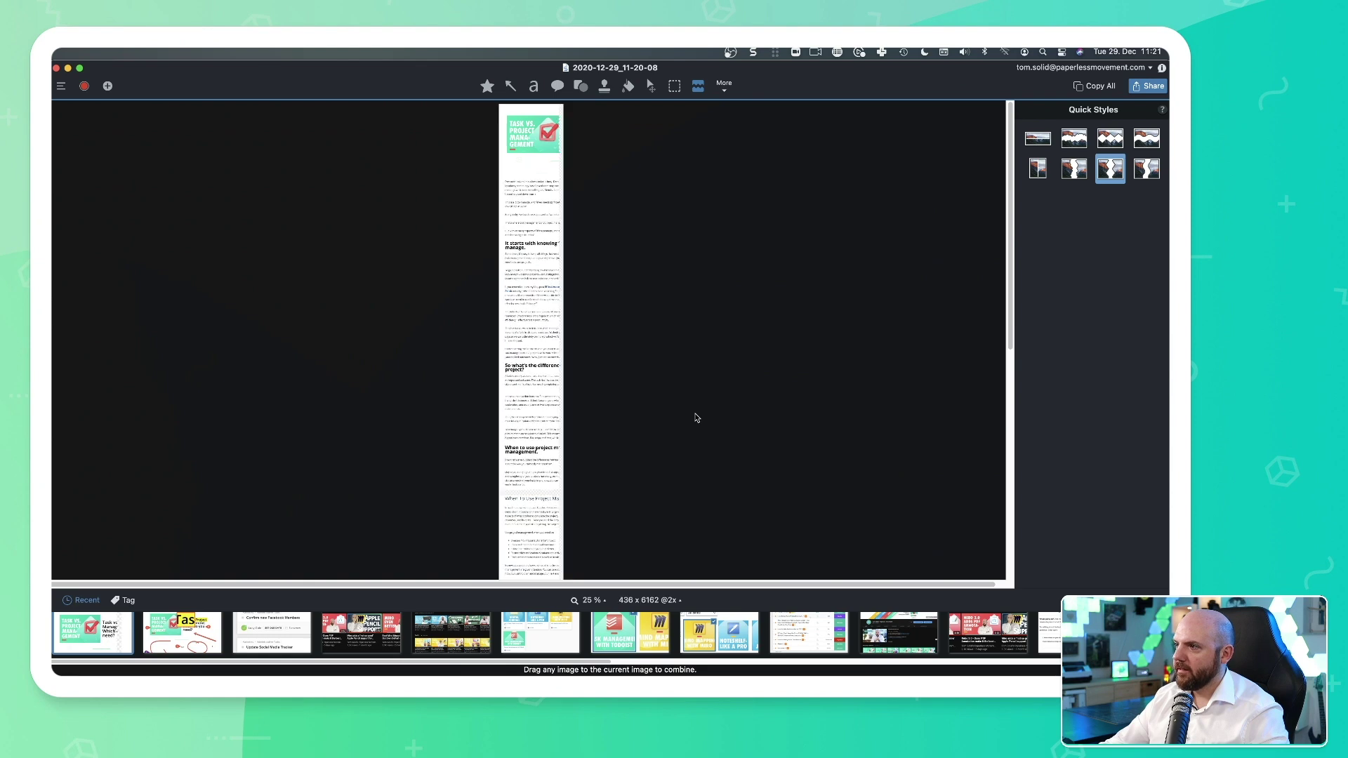
{"action": "scroll", "coordinate": [563, 330], "scroll_direction": "up", "scroll_amount": 5}
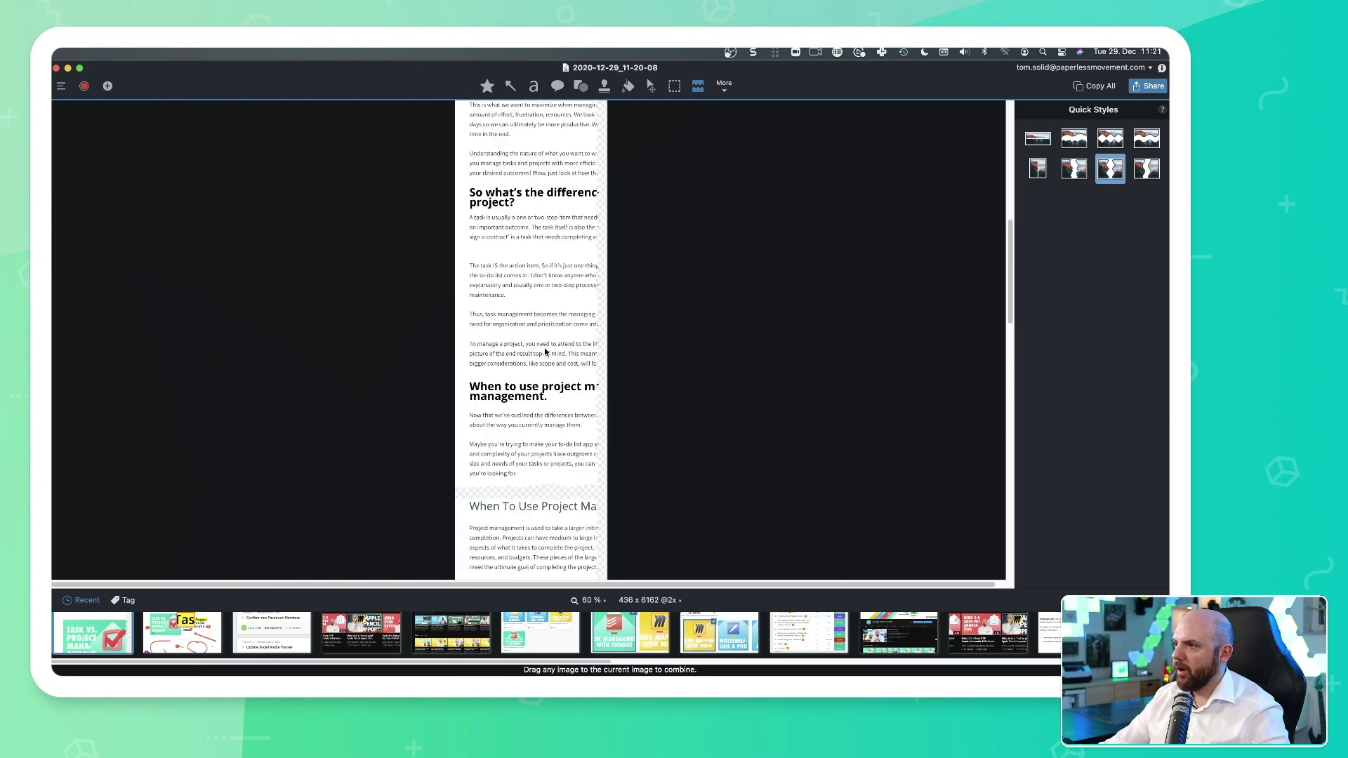
{"action": "left_click", "coordinate": [719, 87]}
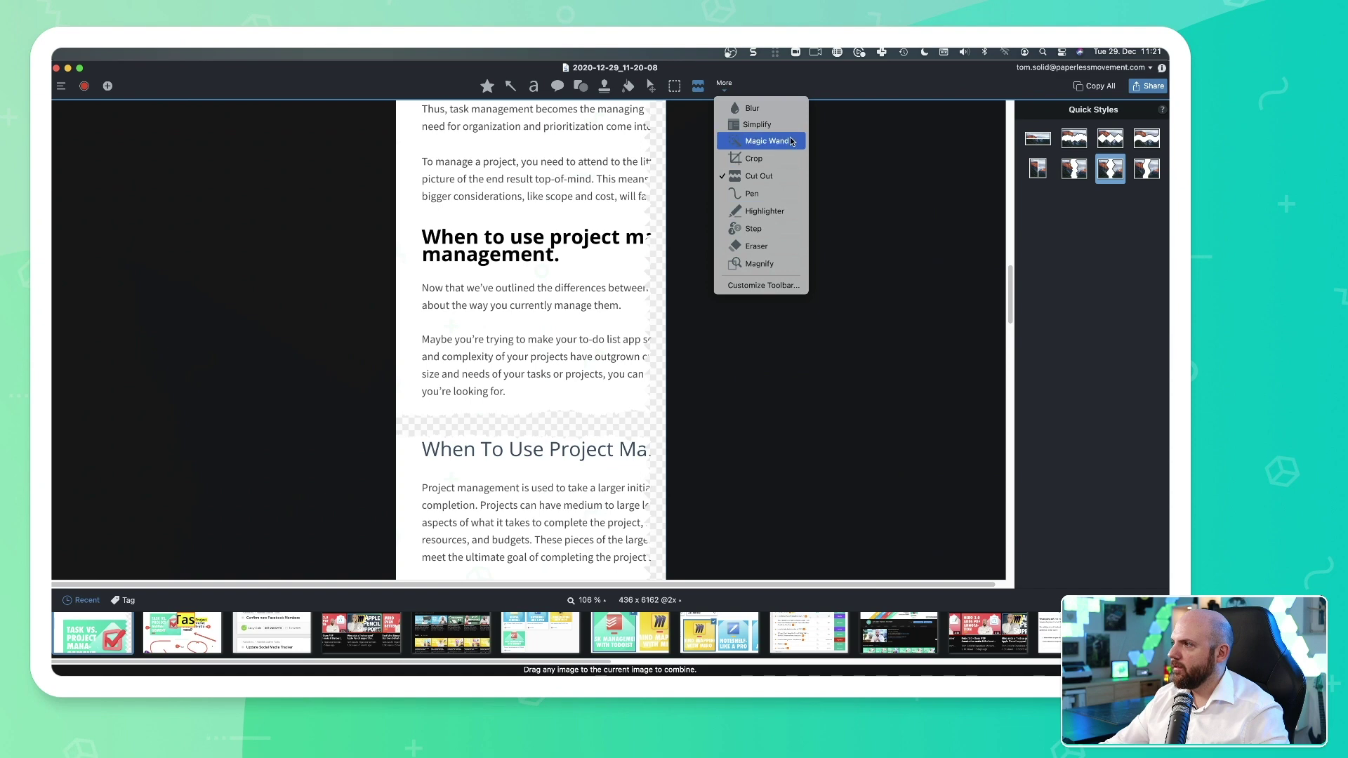
{"action": "left_click", "coordinate": [772, 142]}
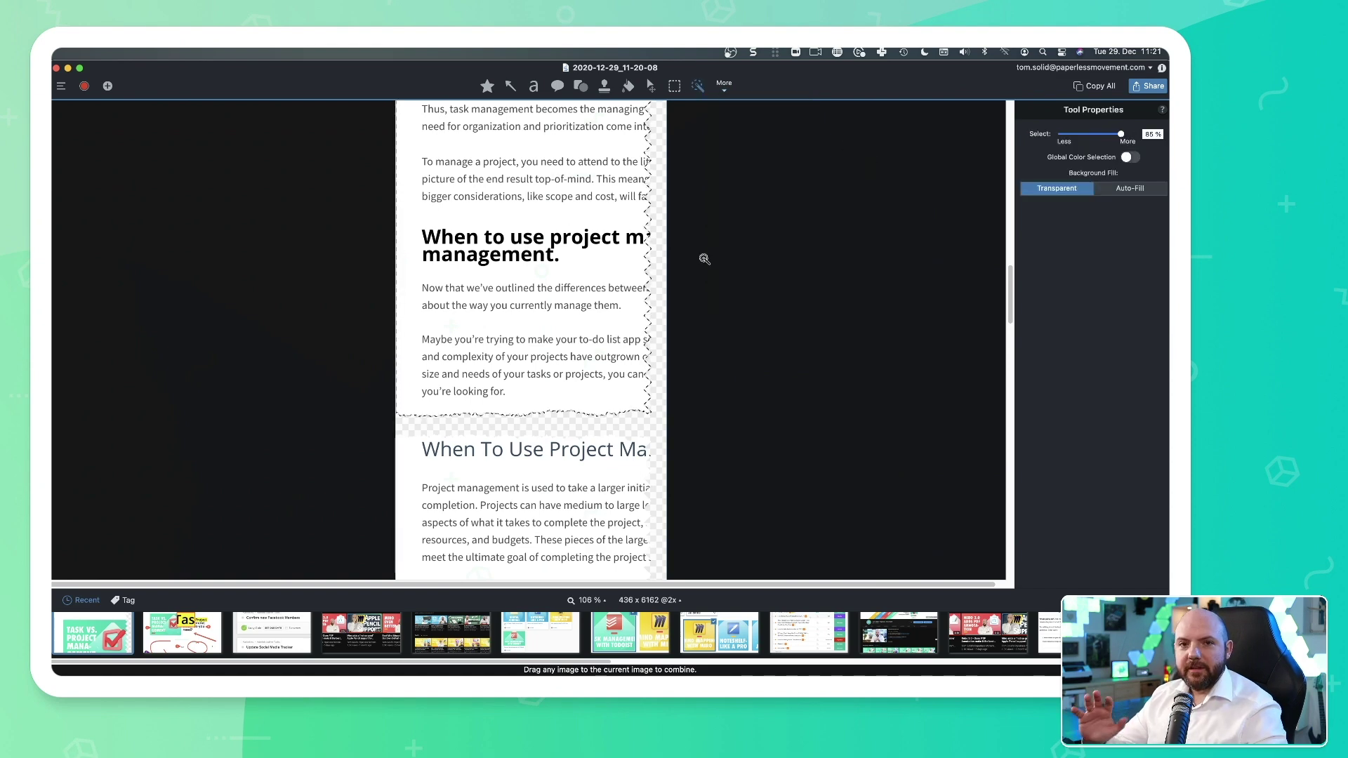
Minimize the editor, switch Snagit capture to Video with a Region selection, and start the capture.
{"action": "left_click", "coordinate": [69, 69]}
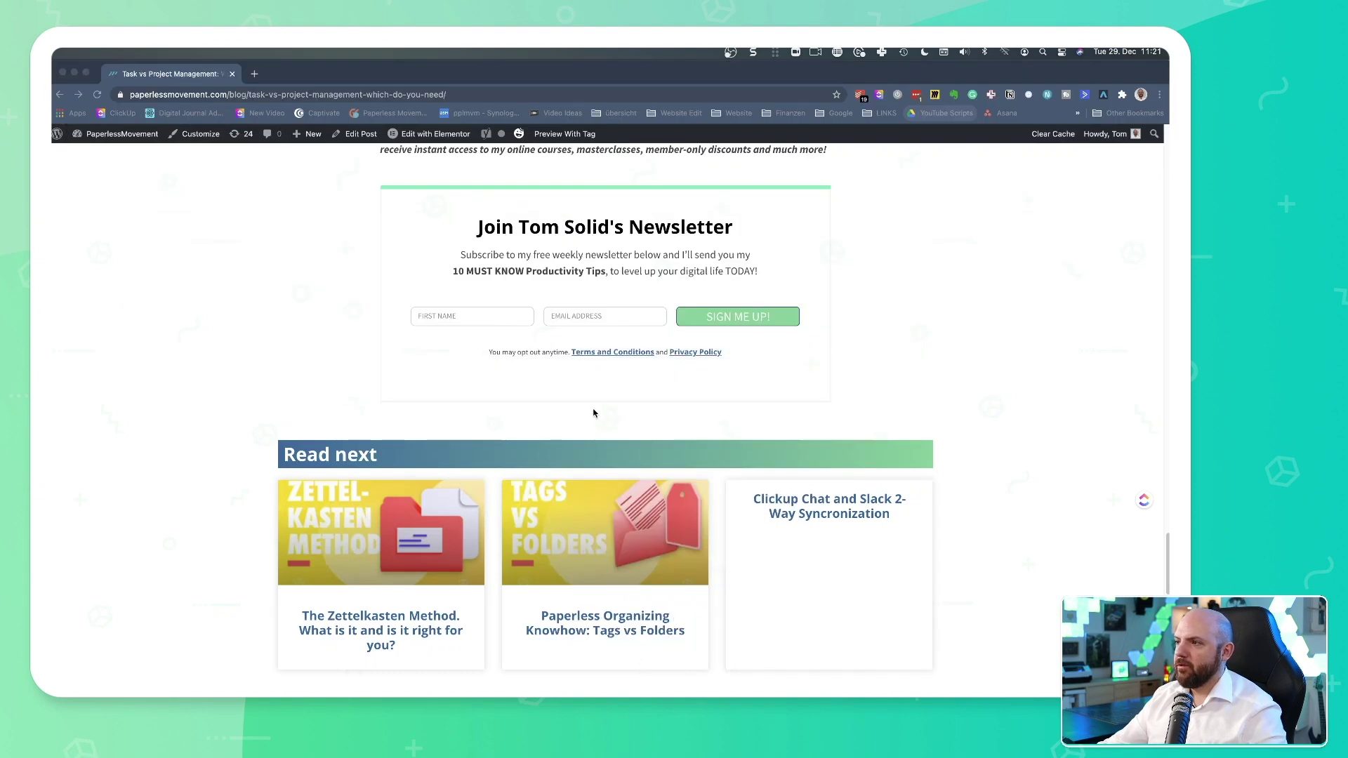
{"action": "scroll", "coordinate": [546, 433], "scroll_direction": "up", "scroll_amount": 10}
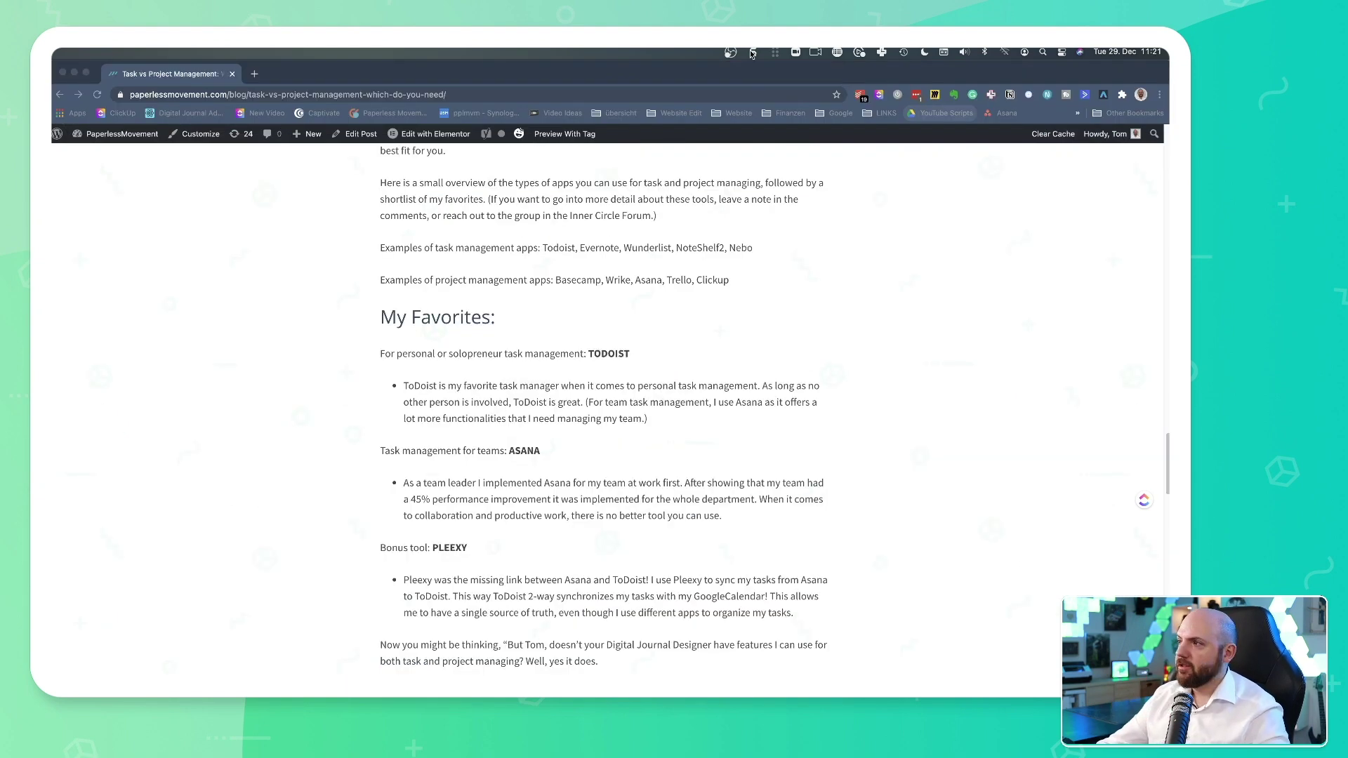
{"action": "left_click", "coordinate": [752, 53]}
{"action": "left_click", "coordinate": [589, 130]}
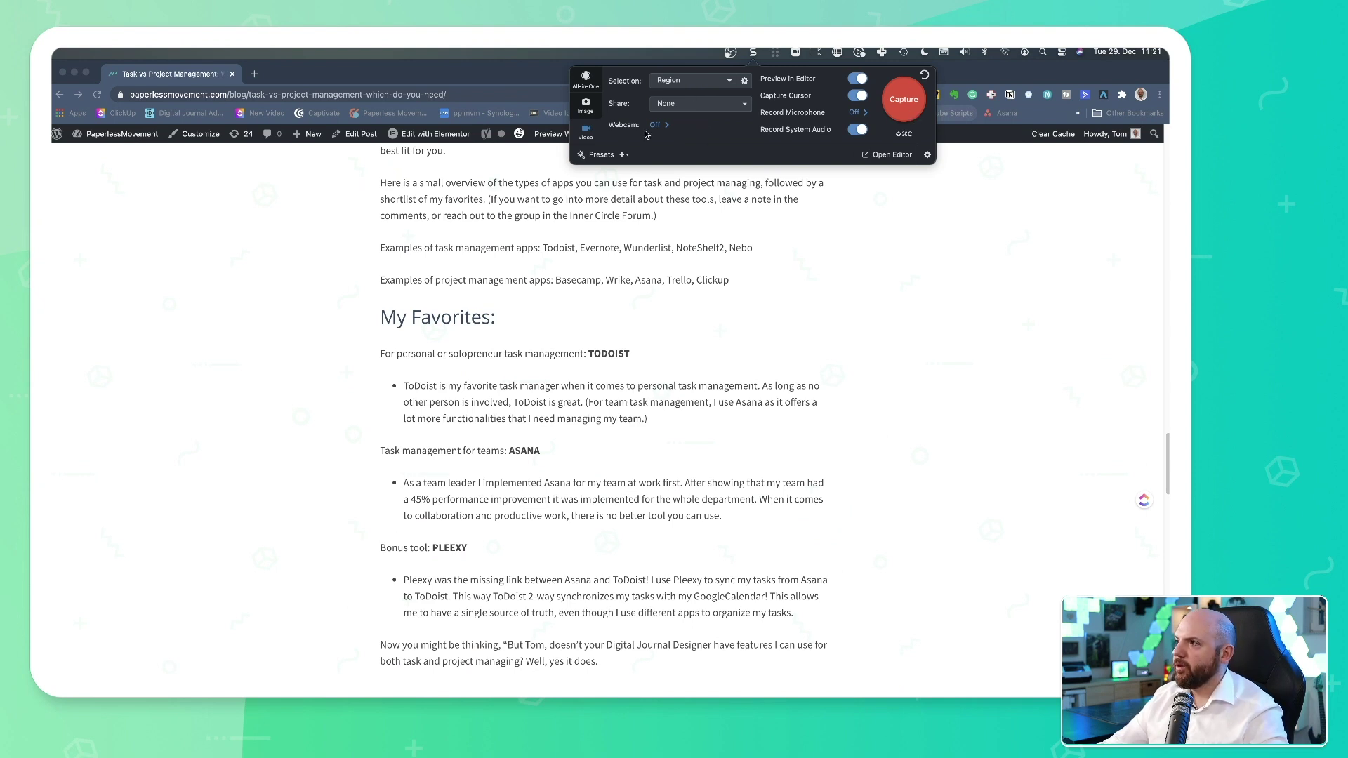
{"action": "left_click", "coordinate": [692, 82]}
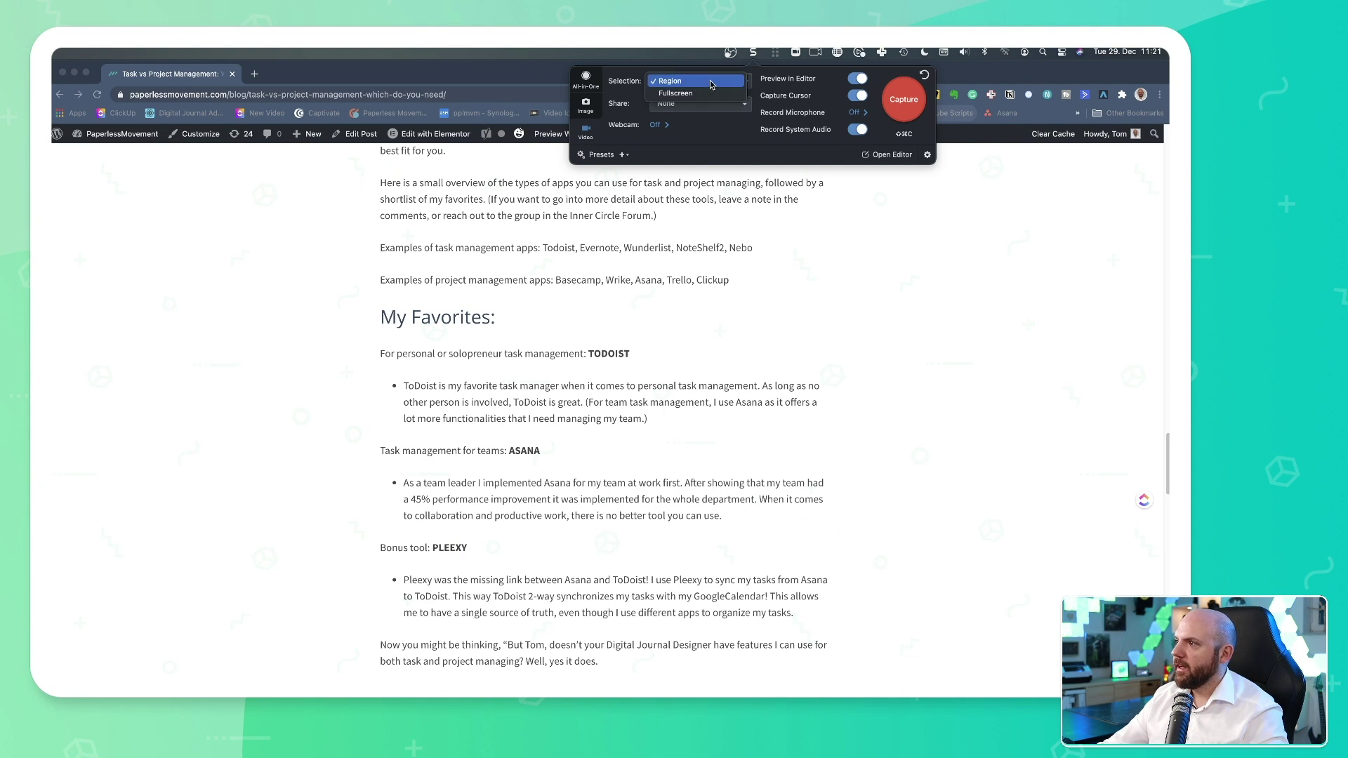
{"action": "left_click", "coordinate": [692, 85]}
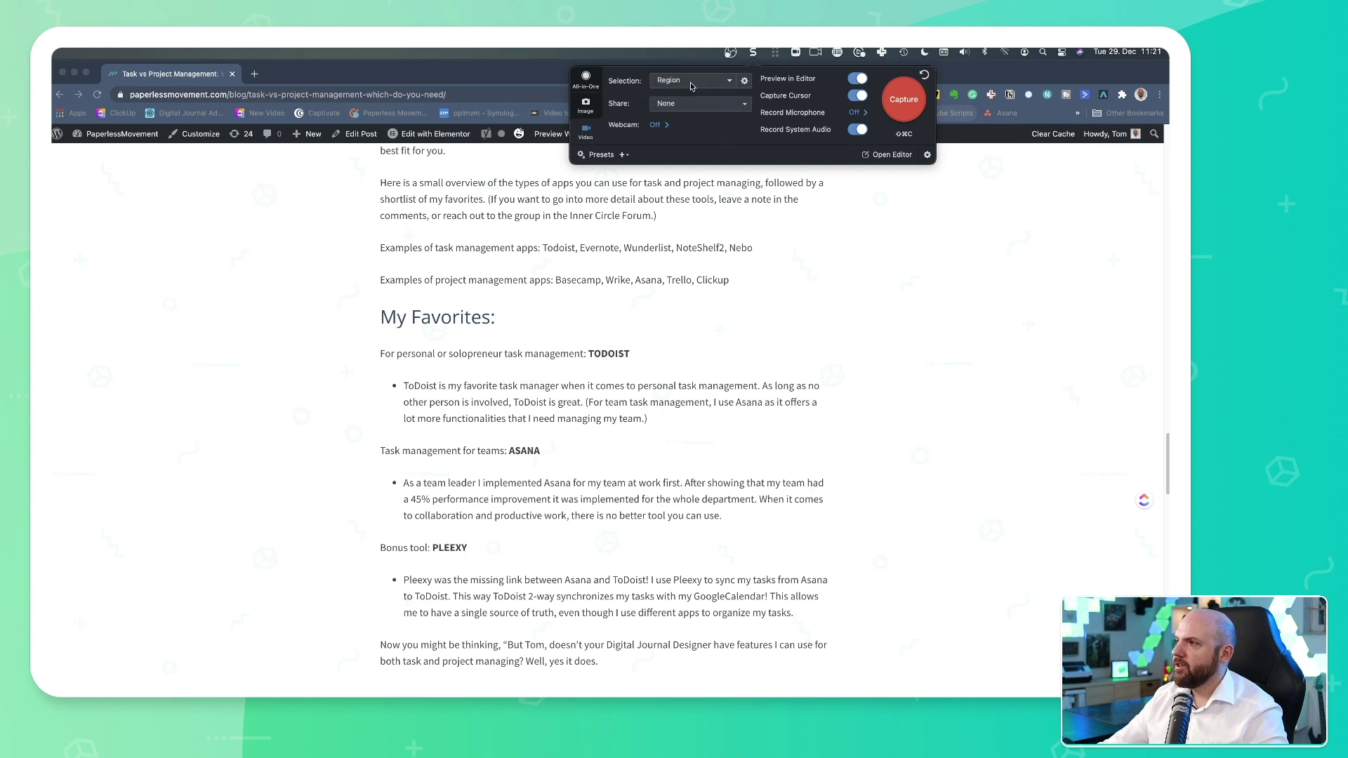
{"action": "left_click", "coordinate": [903, 109]}
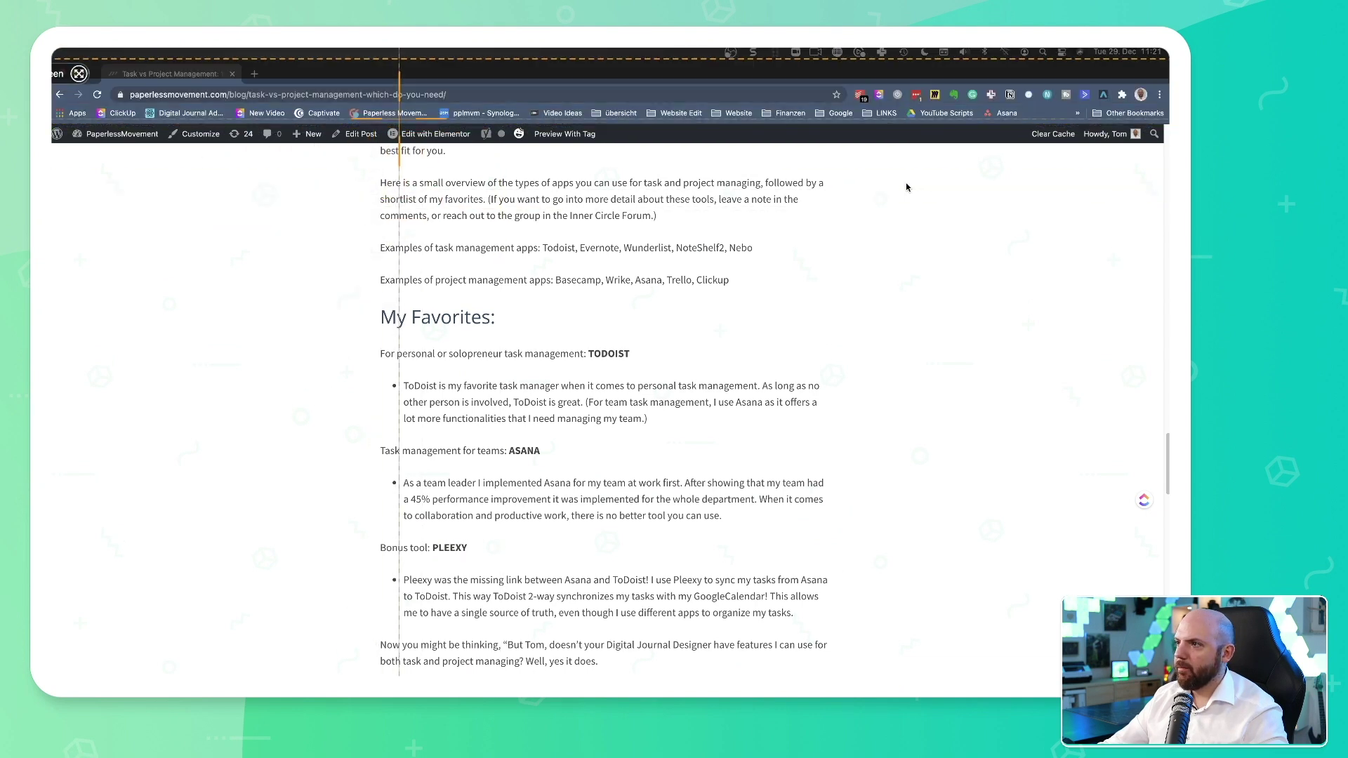
Set the 1924 x 944 browser window as the recording area and start recording.
{"action": "left_click", "coordinate": [907, 186]}
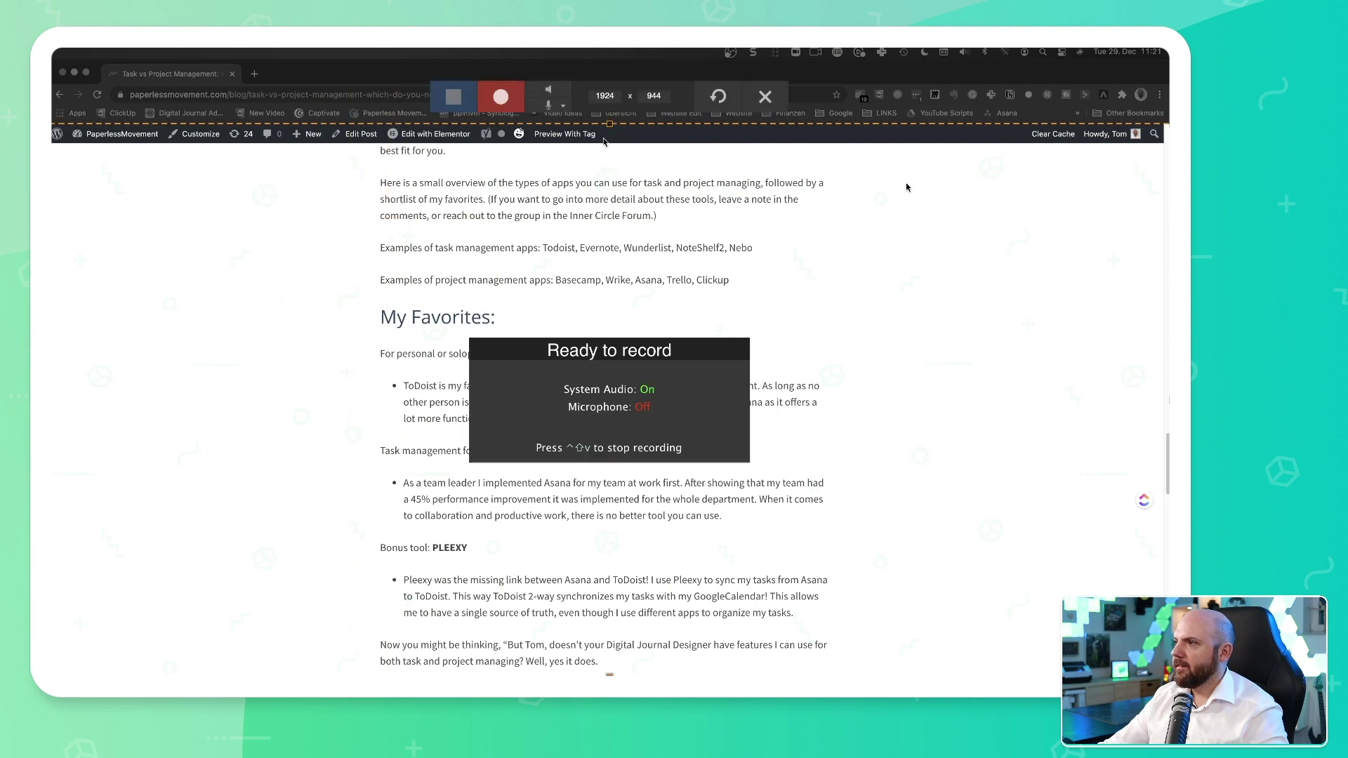
{"action": "left_click", "coordinate": [517, 98]}
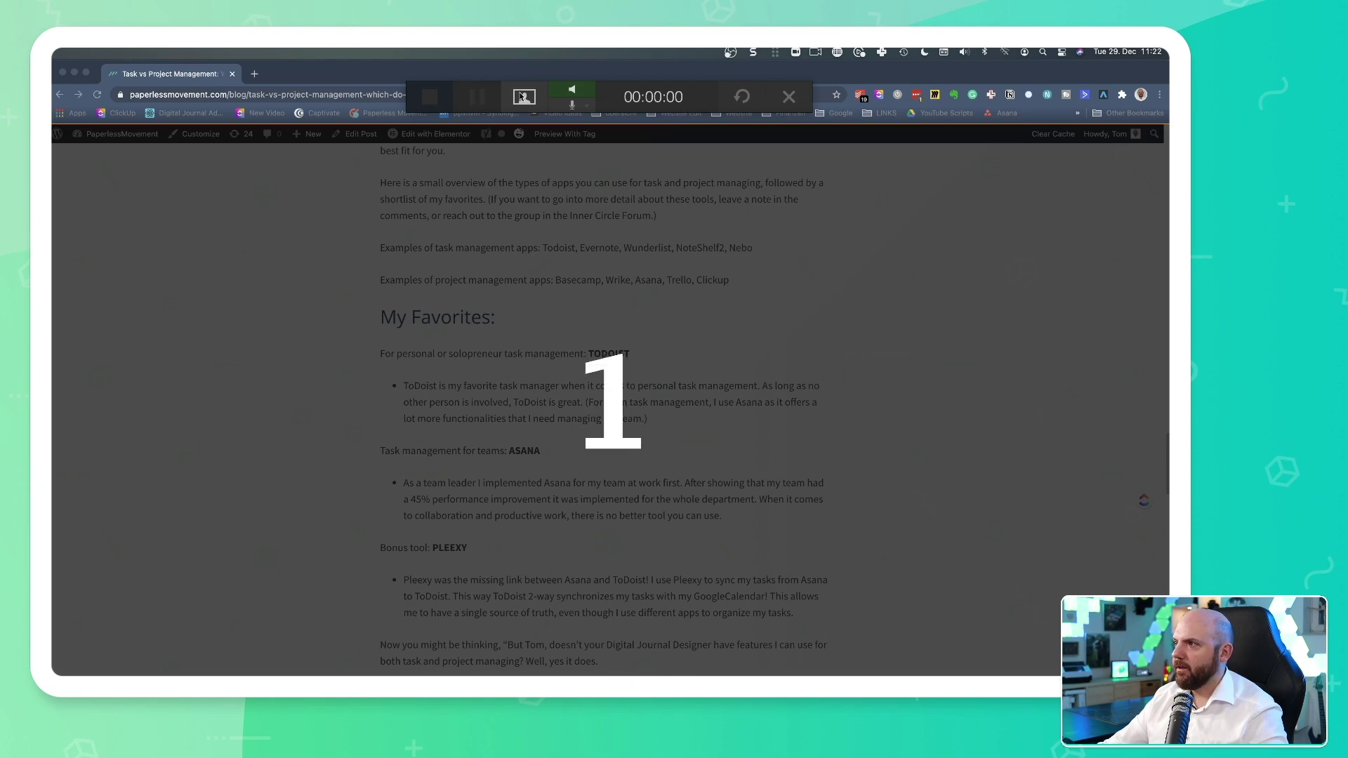
Record moving from the article to the Dashboard and Inner Circle Courses page, then stop recording.
{"action": "scroll", "coordinate": [683, 365], "scroll_direction": "up", "scroll_amount": 15}
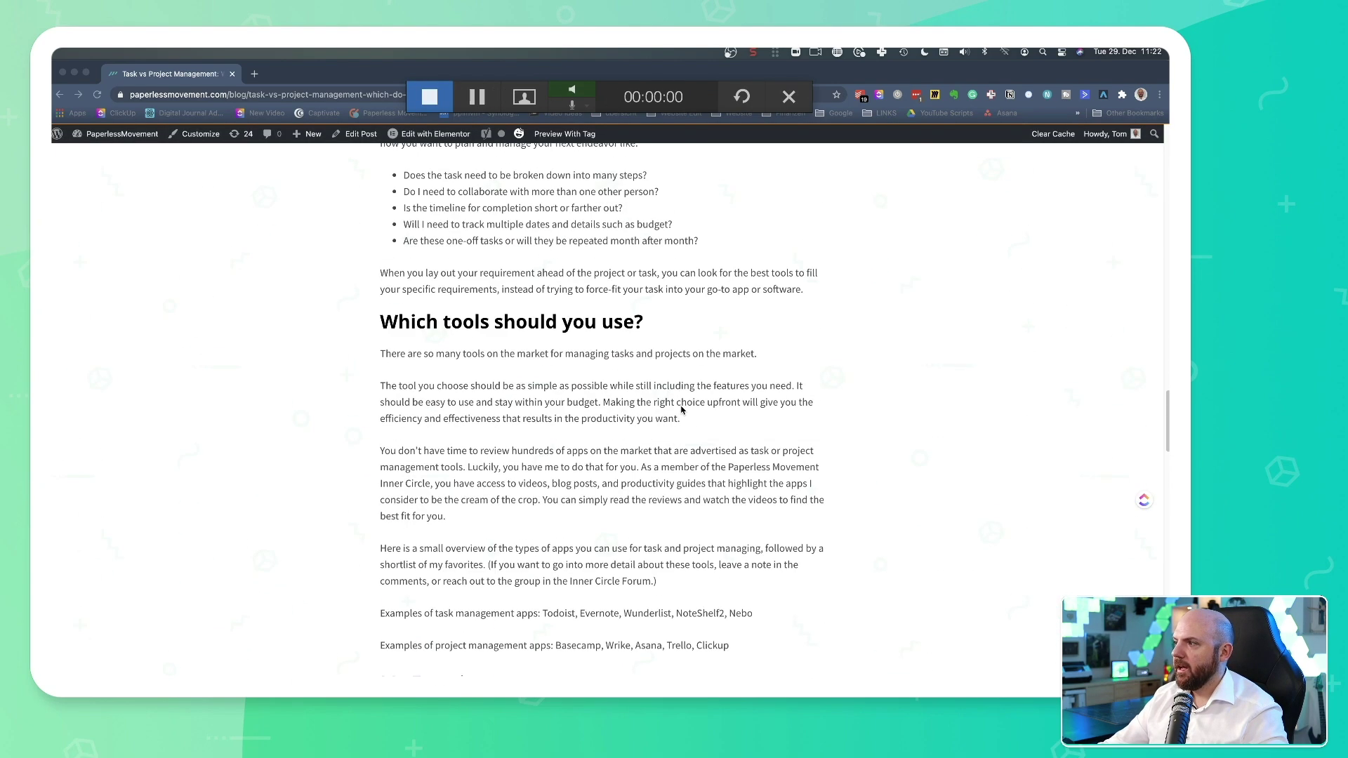
{"action": "scroll", "coordinate": [683, 365], "scroll_direction": "up", "scroll_amount": 3}
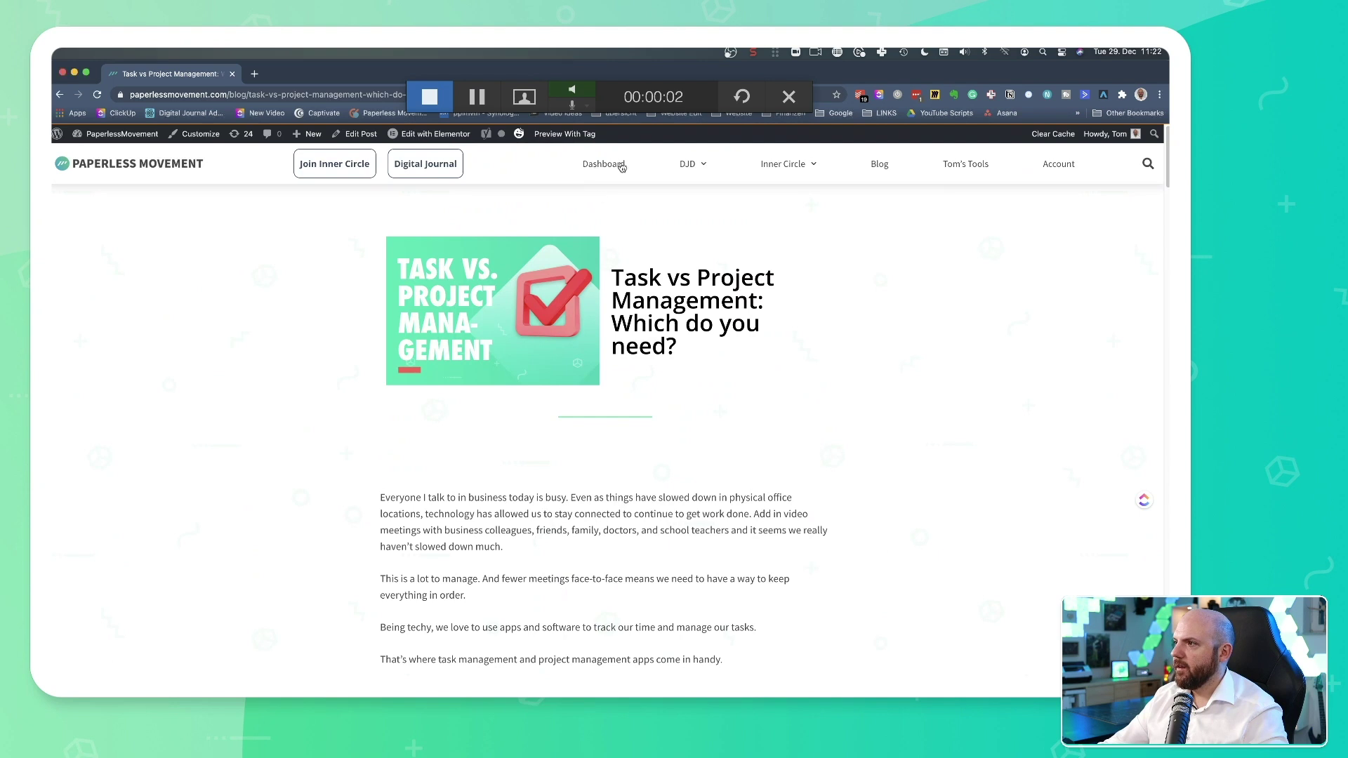
{"action": "left_click", "coordinate": [598, 165]}
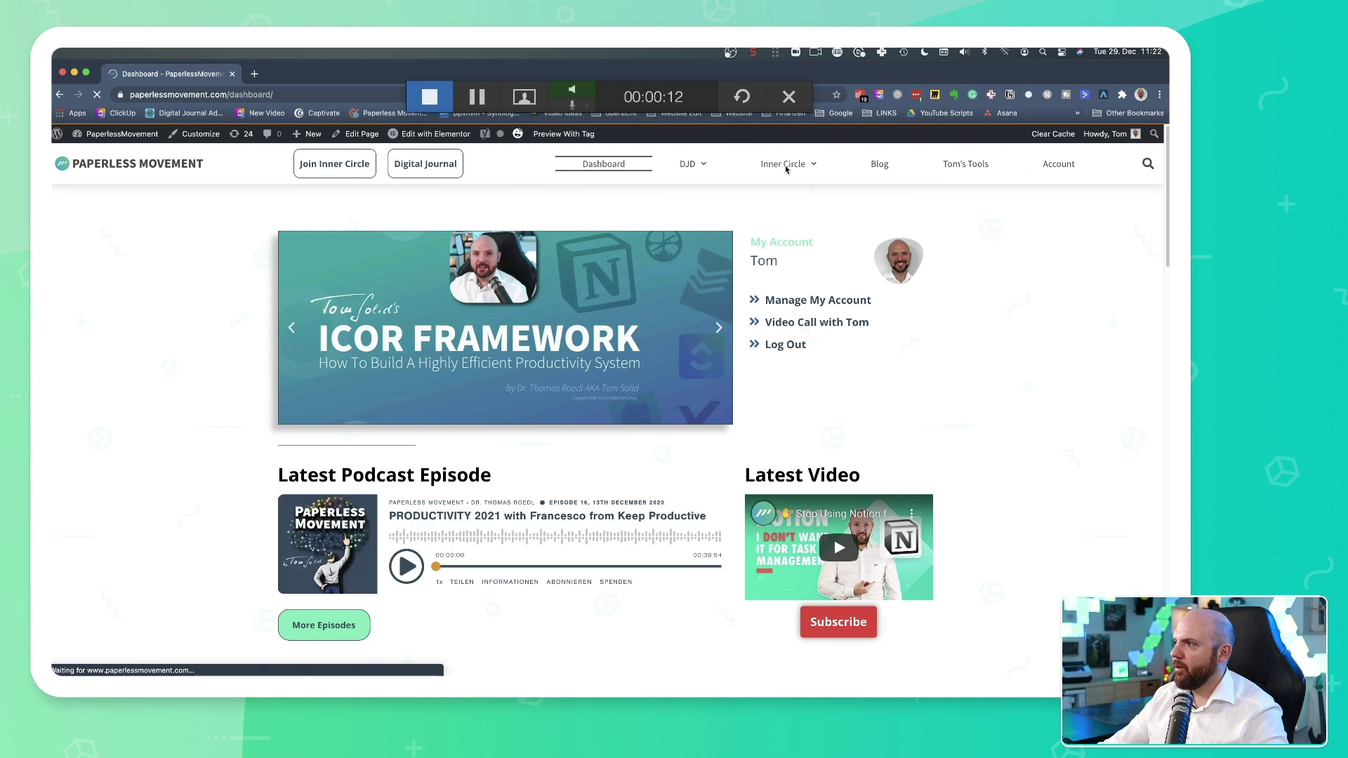
{"action": "mouse_move", "coordinate": [794, 163]}
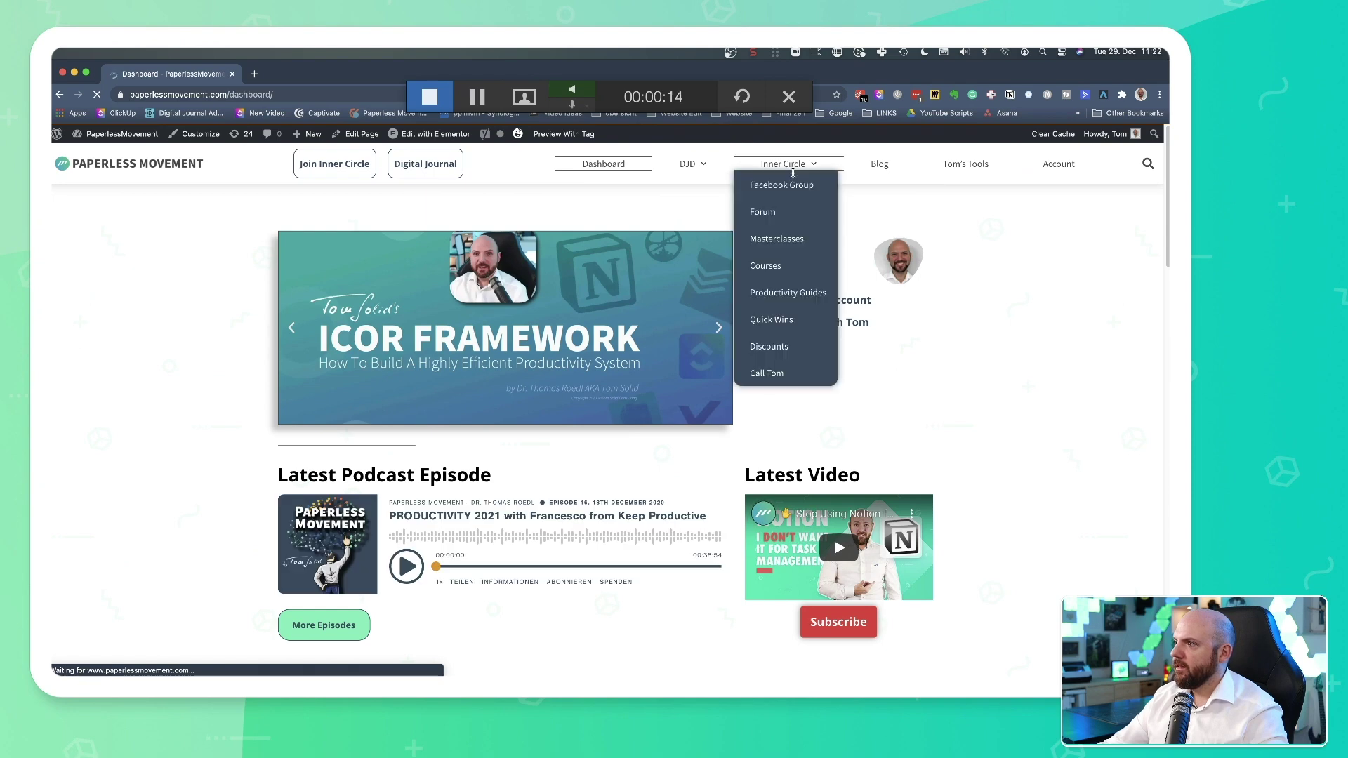
{"action": "left_click", "coordinate": [776, 271]}
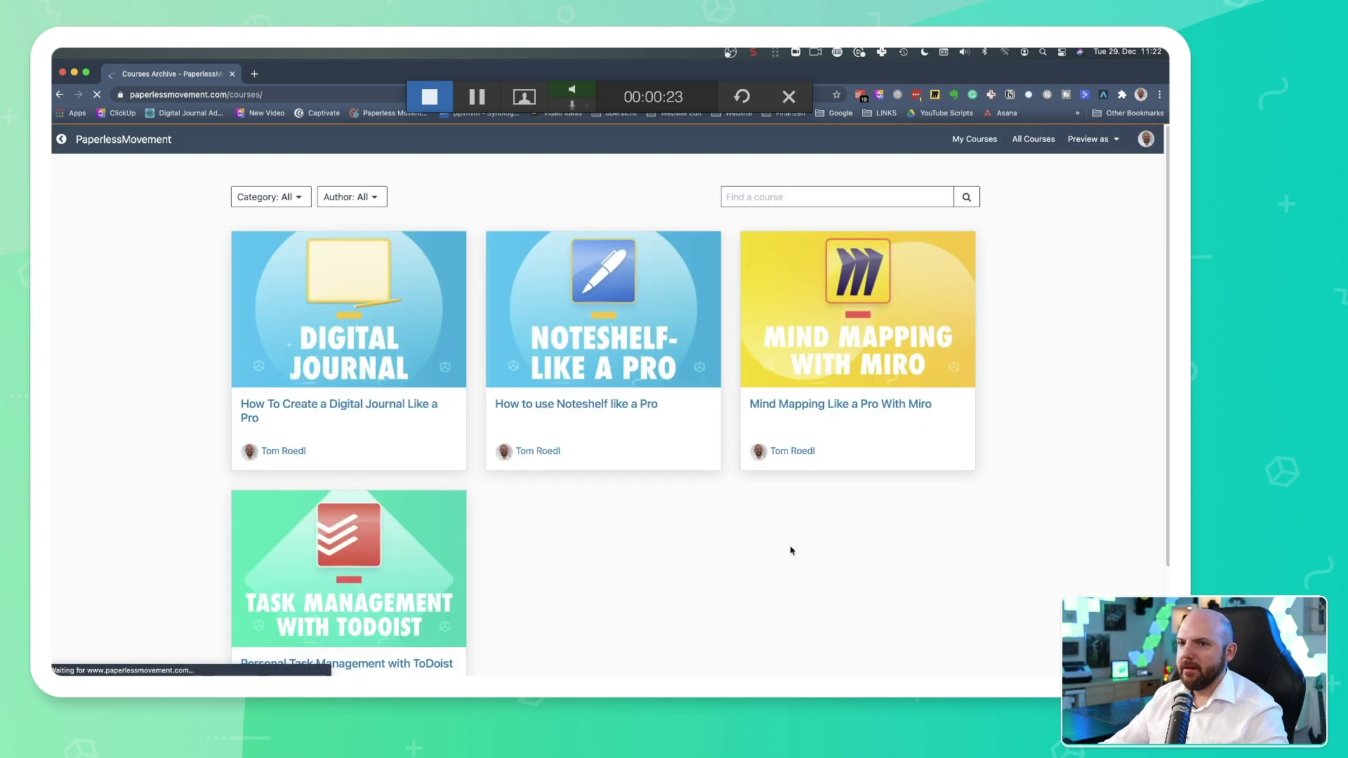
{"action": "scroll", "coordinate": [791, 551], "scroll_direction": "down", "scroll_amount": 4}
{"action": "scroll", "coordinate": [791, 551], "scroll_direction": "up", "scroll_amount": 3}
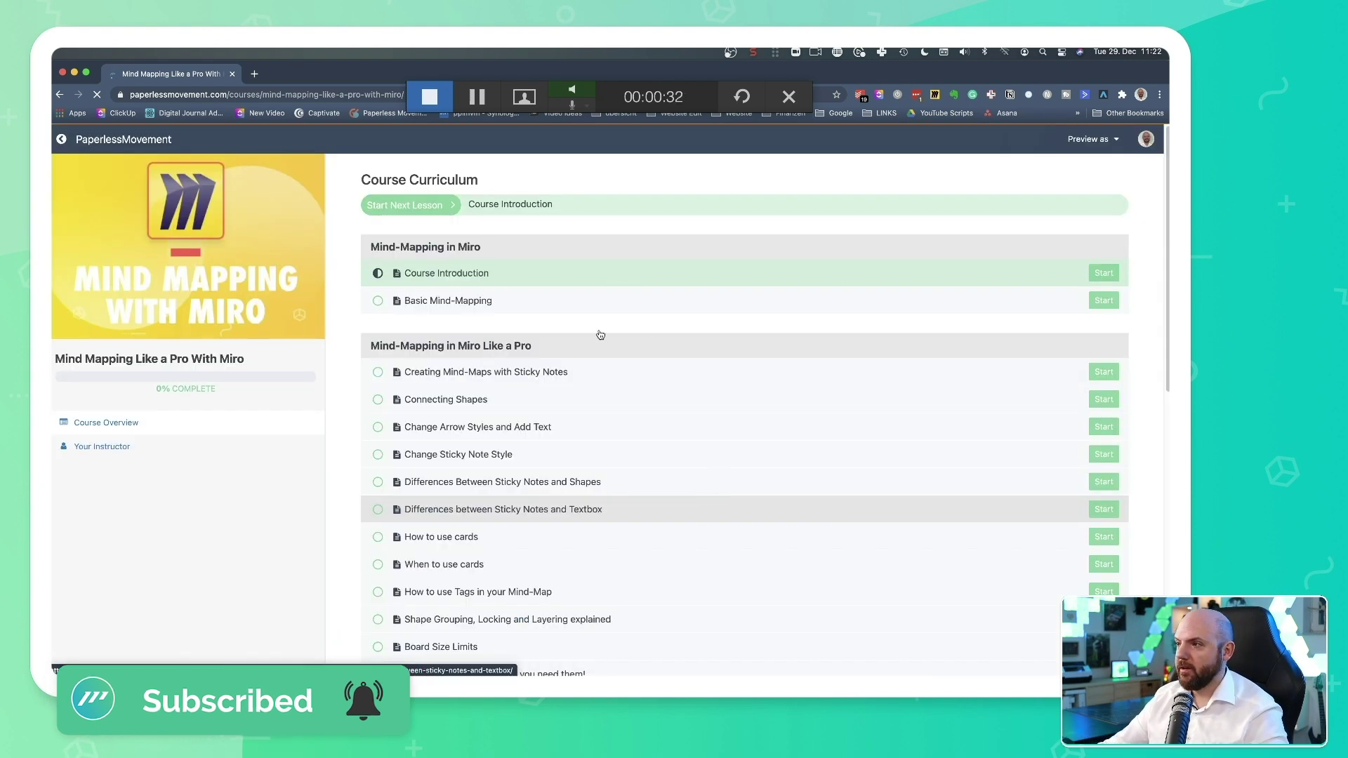
{"action": "left_click", "coordinate": [429, 104]}
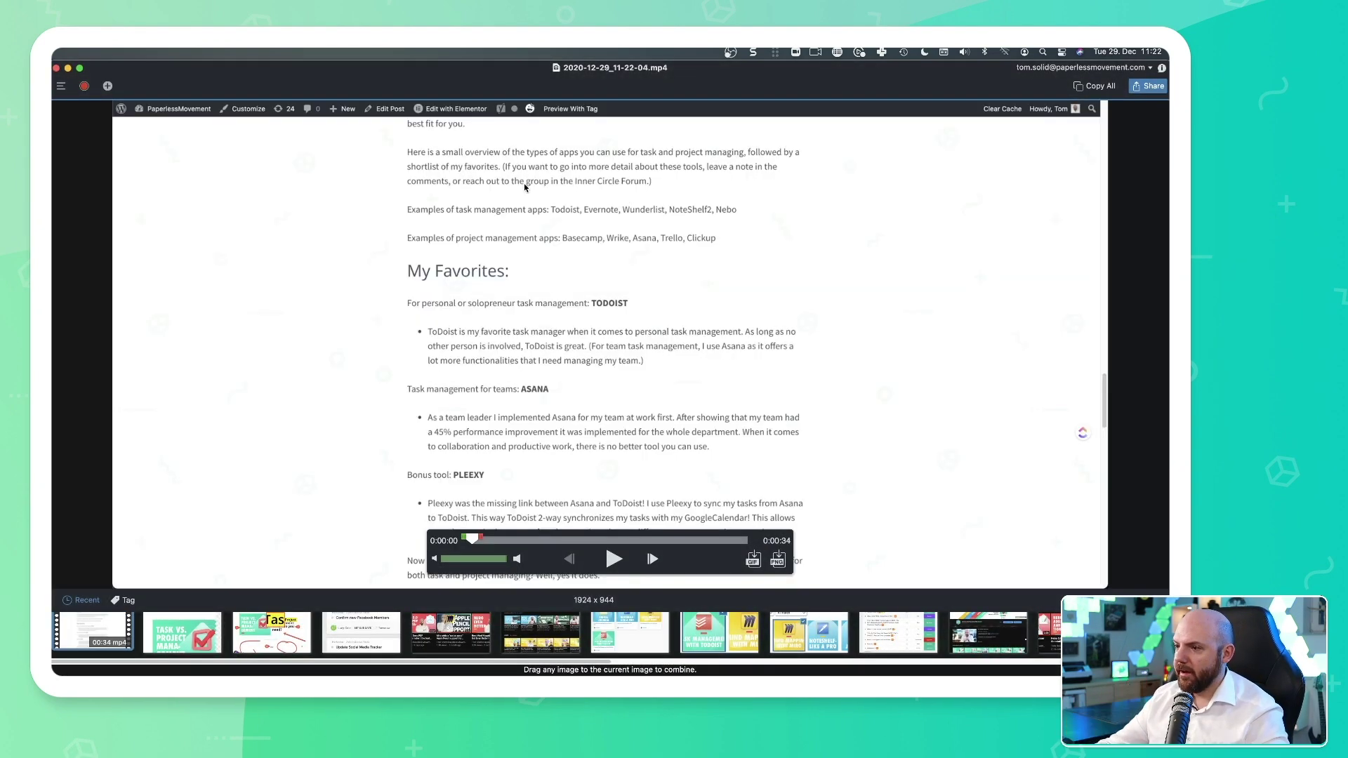
Cut the unwanted stretch from the recording, trimming the clip to 12 seconds.
{"action": "left_click_drag", "start_coordinate": [502, 540], "coordinate": [587, 539]}
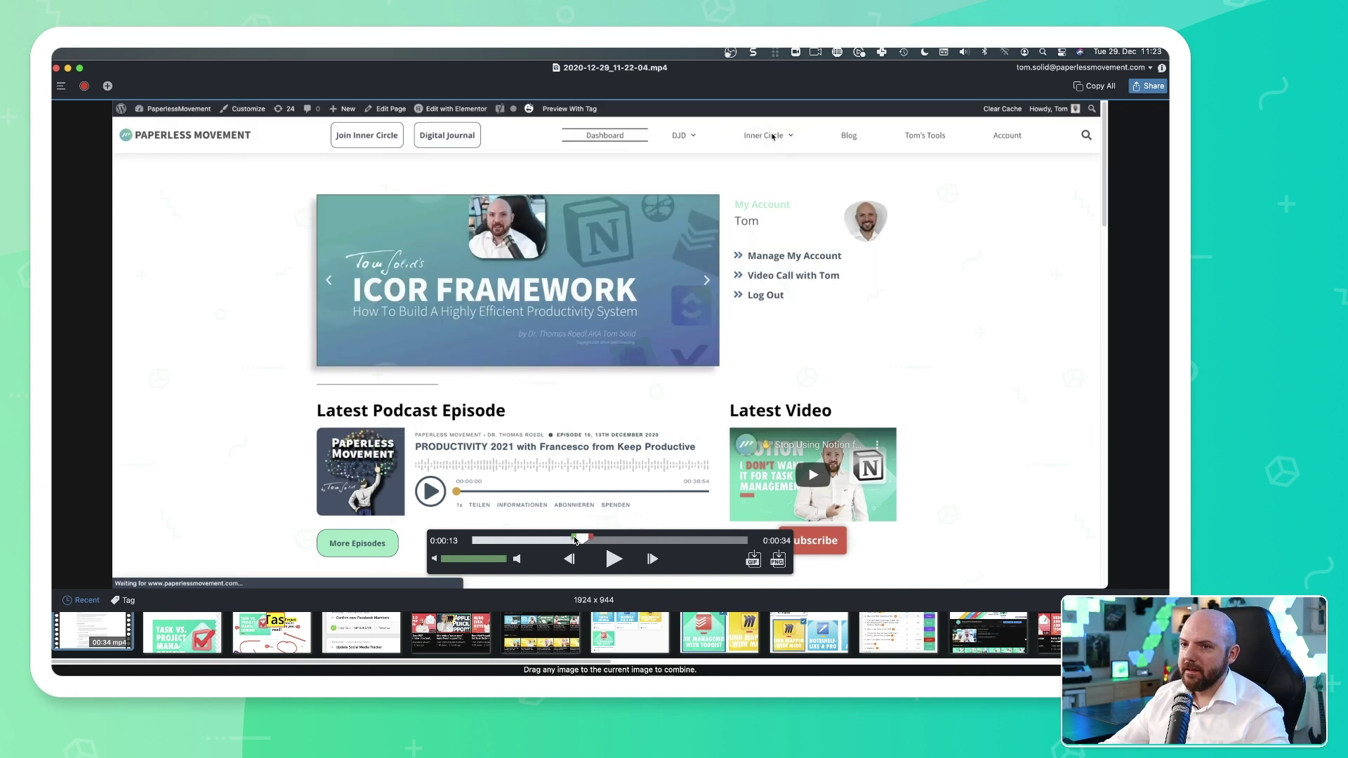
{"action": "left_click_drag", "start_coordinate": [575, 539], "coordinate": [467, 539]}
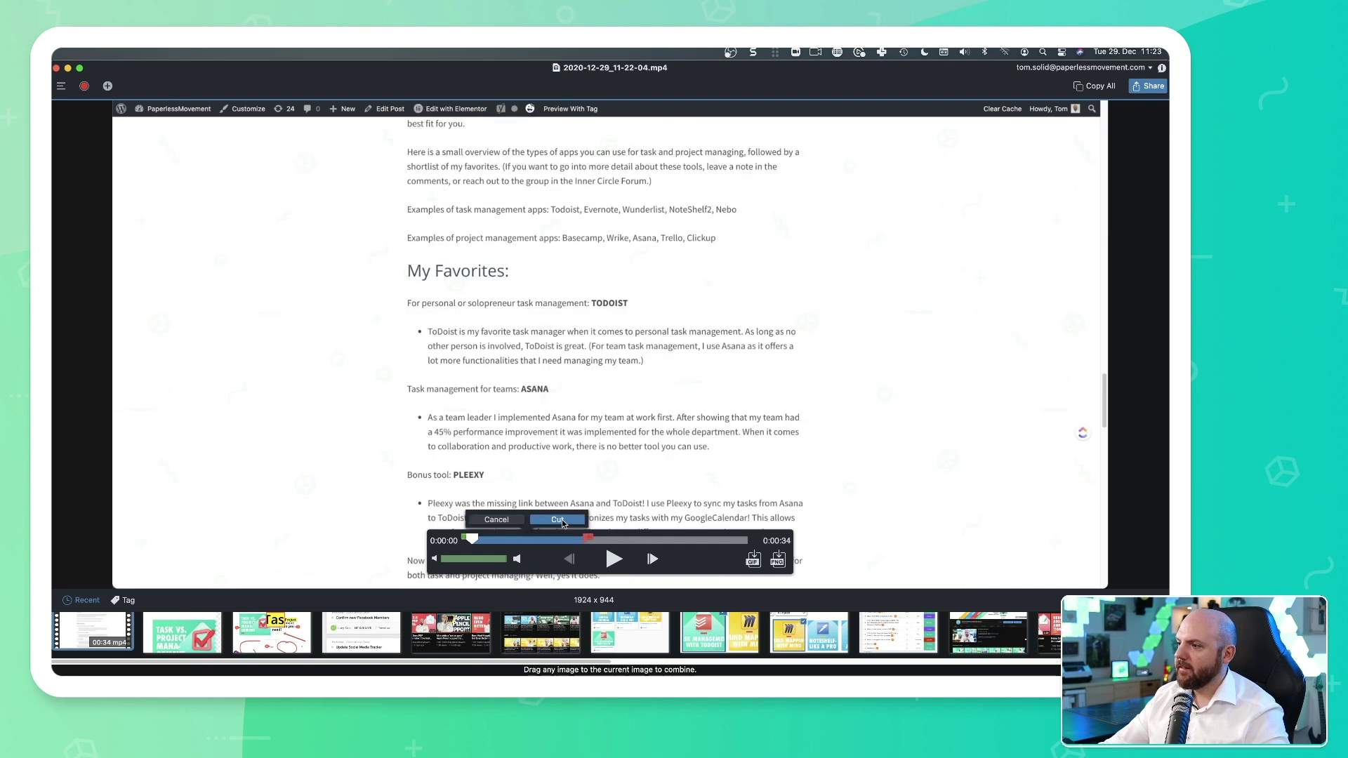
{"action": "left_click", "coordinate": [557, 520]}
{"action": "left_click_drag", "start_coordinate": [478, 540], "coordinate": [509, 540]}
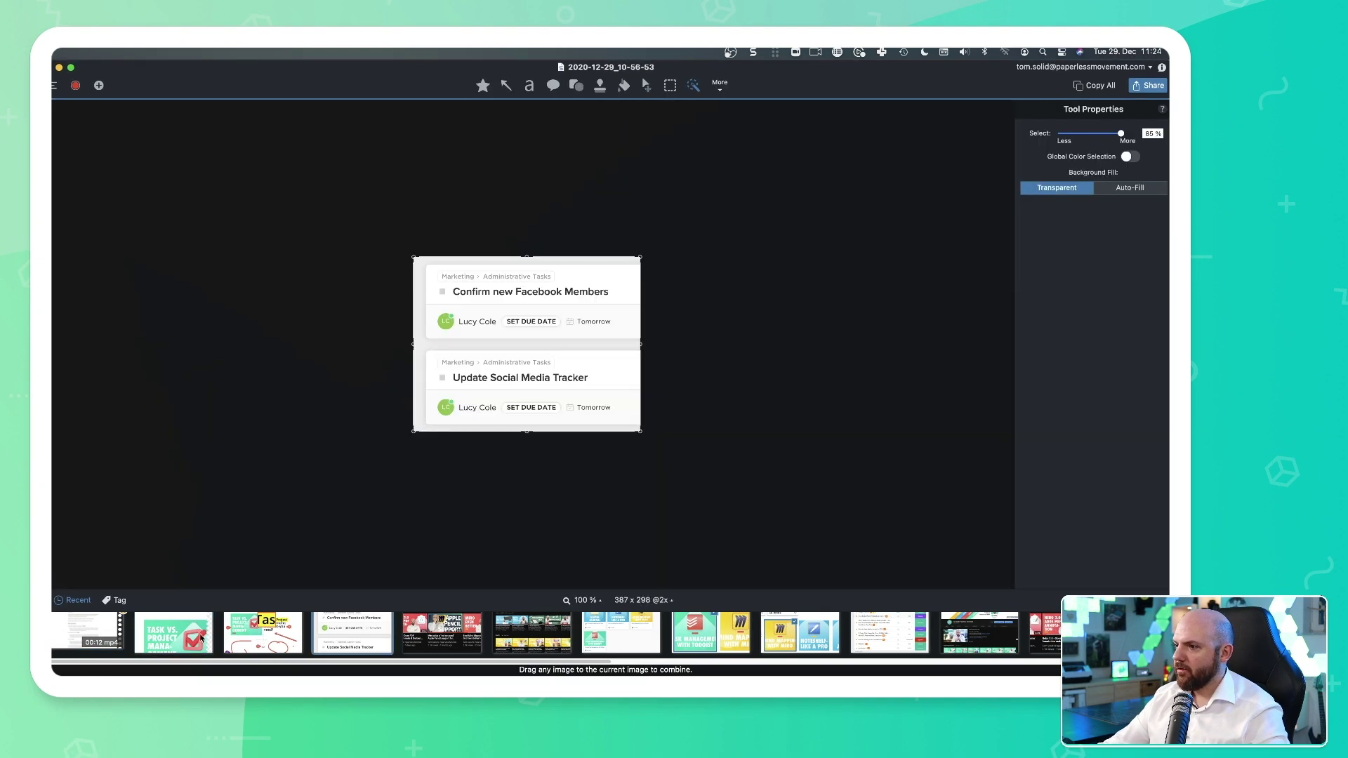
Switch the editor to the 436 x 6162 Task vs Project Management stitched capture.
{"action": "left_click", "coordinate": [203, 638]}
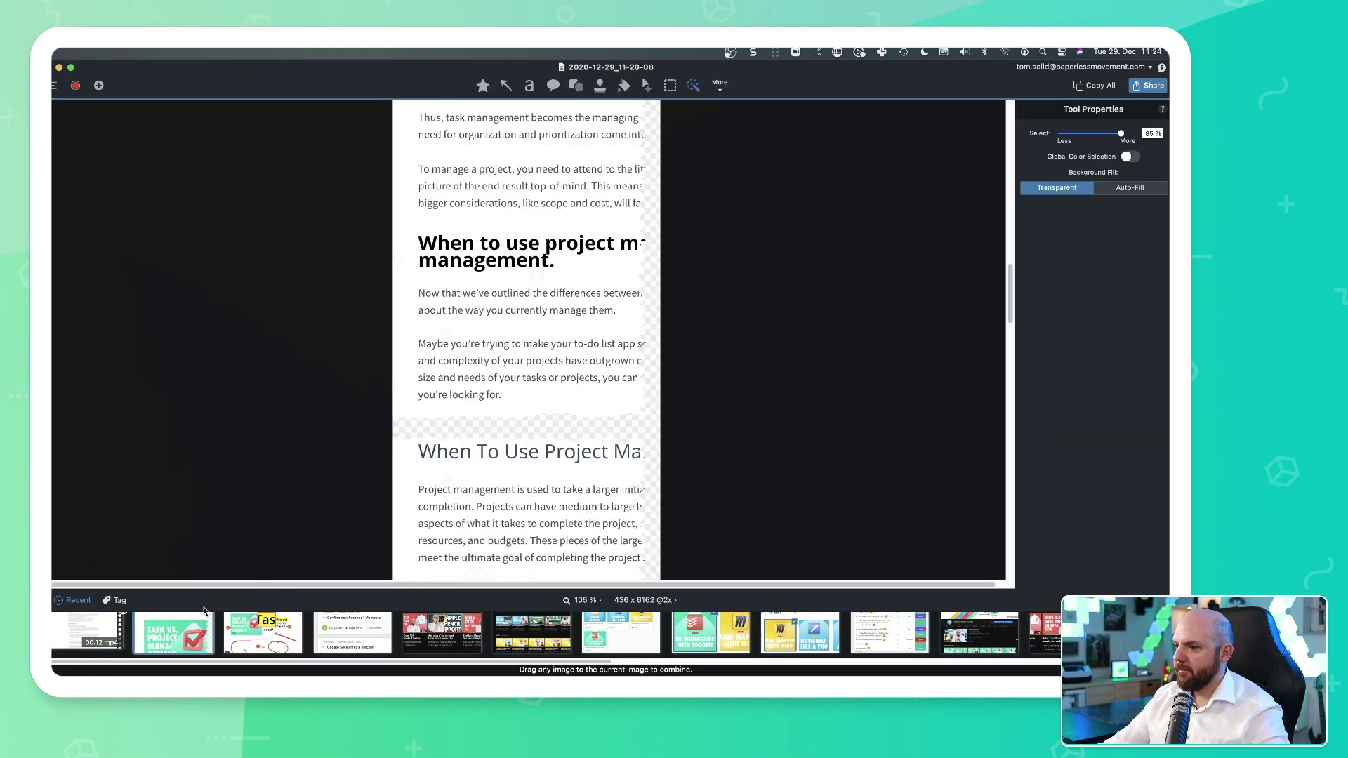
{"action": "left_click", "coordinate": [114, 642]}
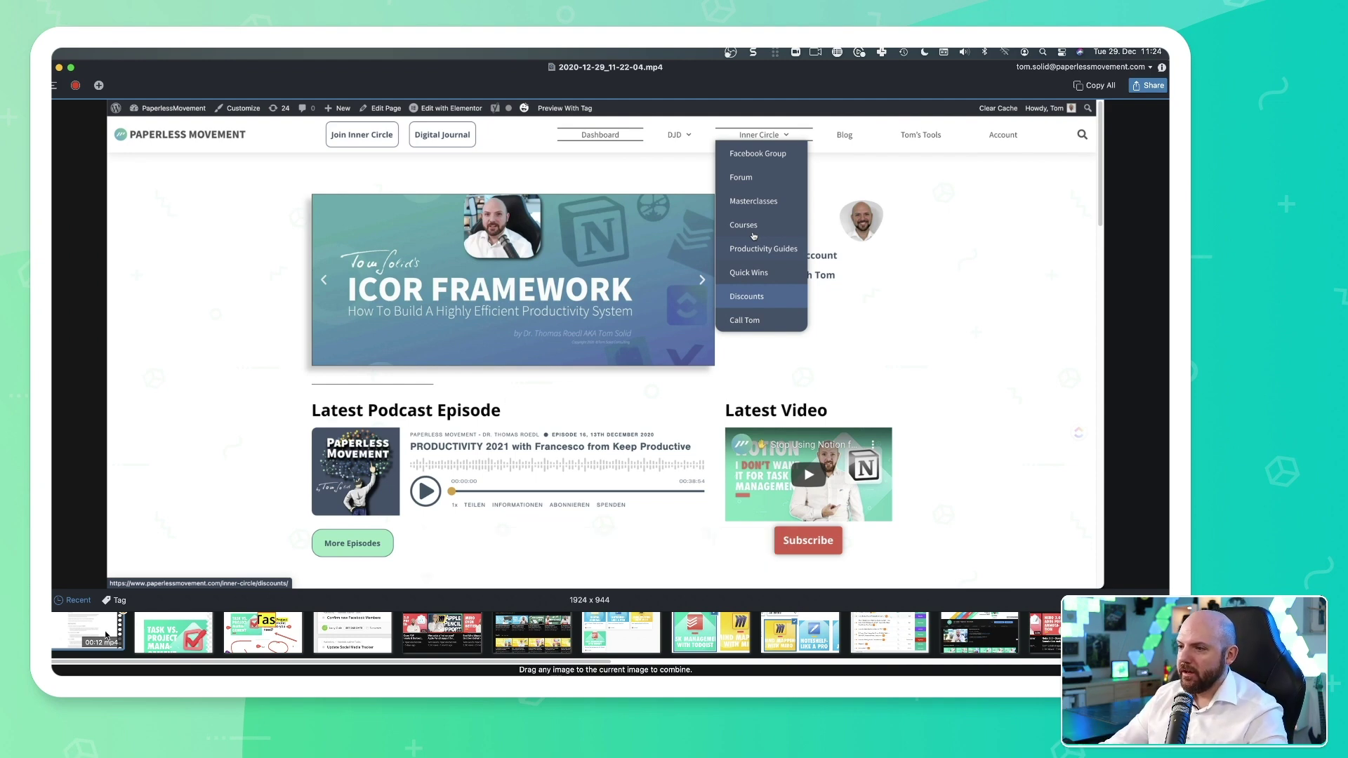
{"action": "left_click", "coordinate": [167, 639]}
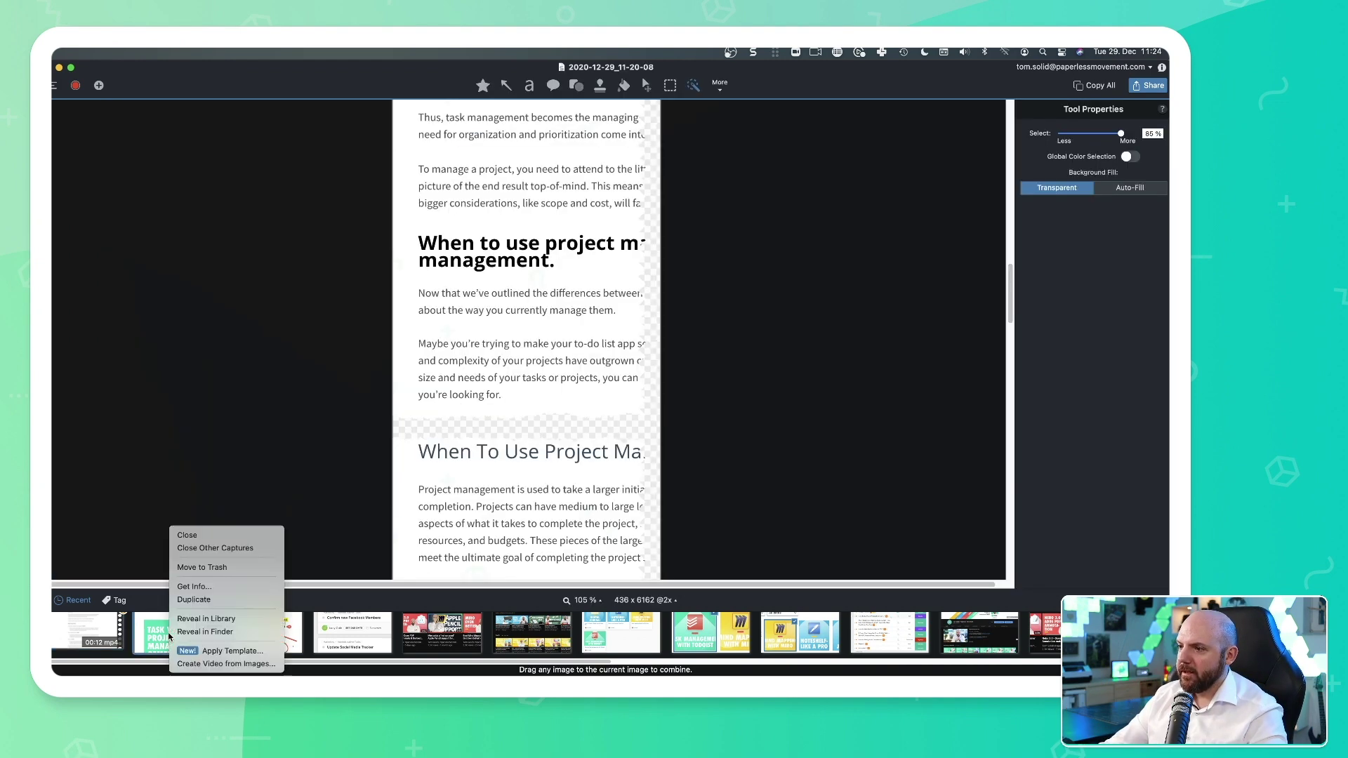
Reveal the capture in Finder, preview .snagproj files in Autosaved Captures, then minimize Finder.
{"action": "left_click", "coordinate": [200, 634]}
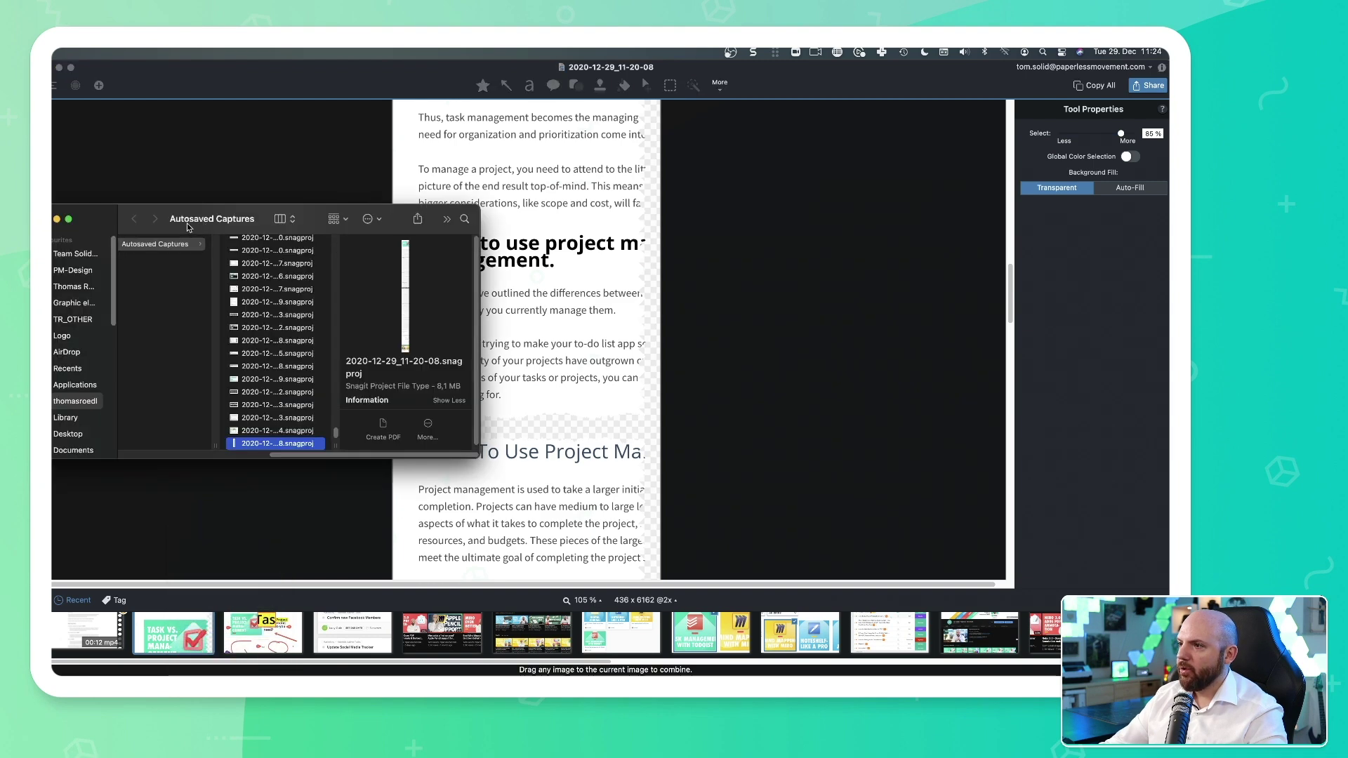
{"action": "left_click_drag", "start_coordinate": [188, 227], "coordinate": [286, 241]}
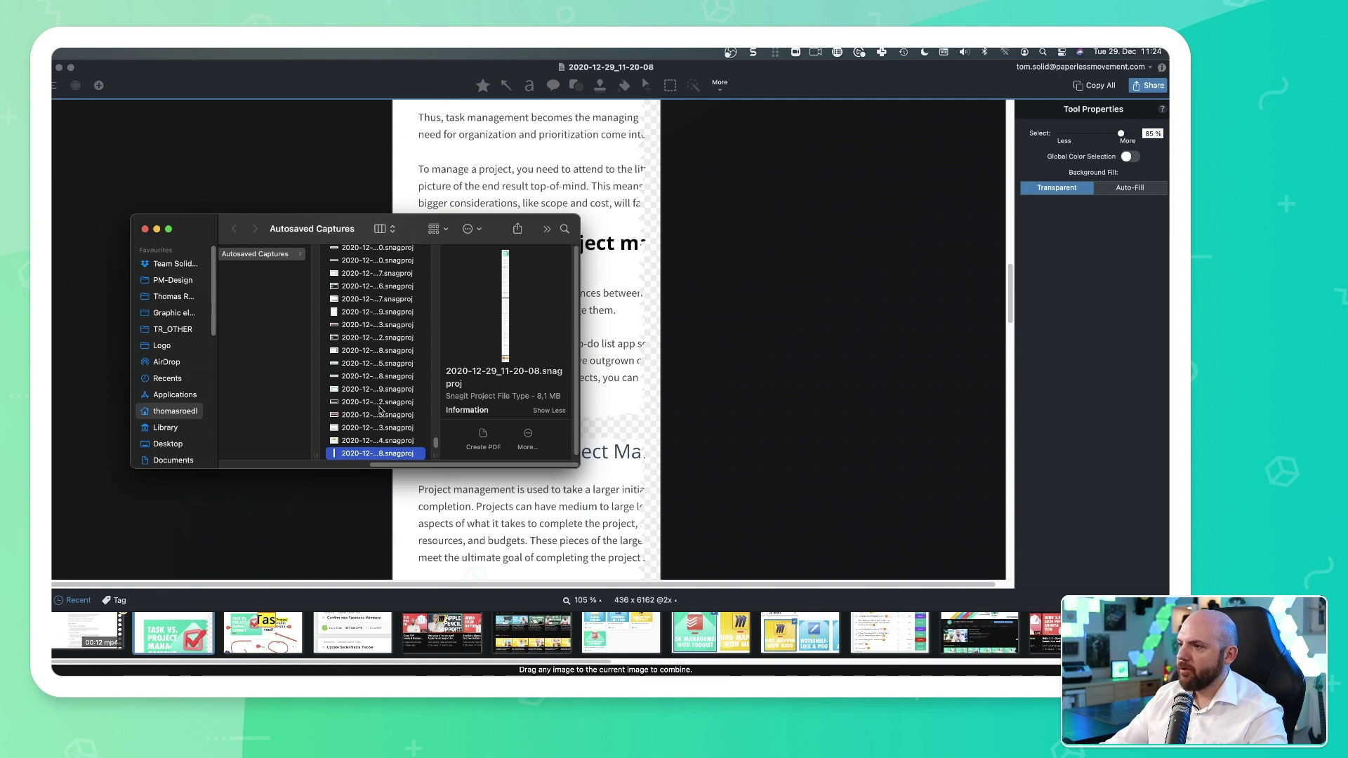
{"action": "scroll", "coordinate": [393, 347], "scroll_direction": "up", "scroll_amount": 5}
{"action": "left_click", "coordinate": [393, 342]}
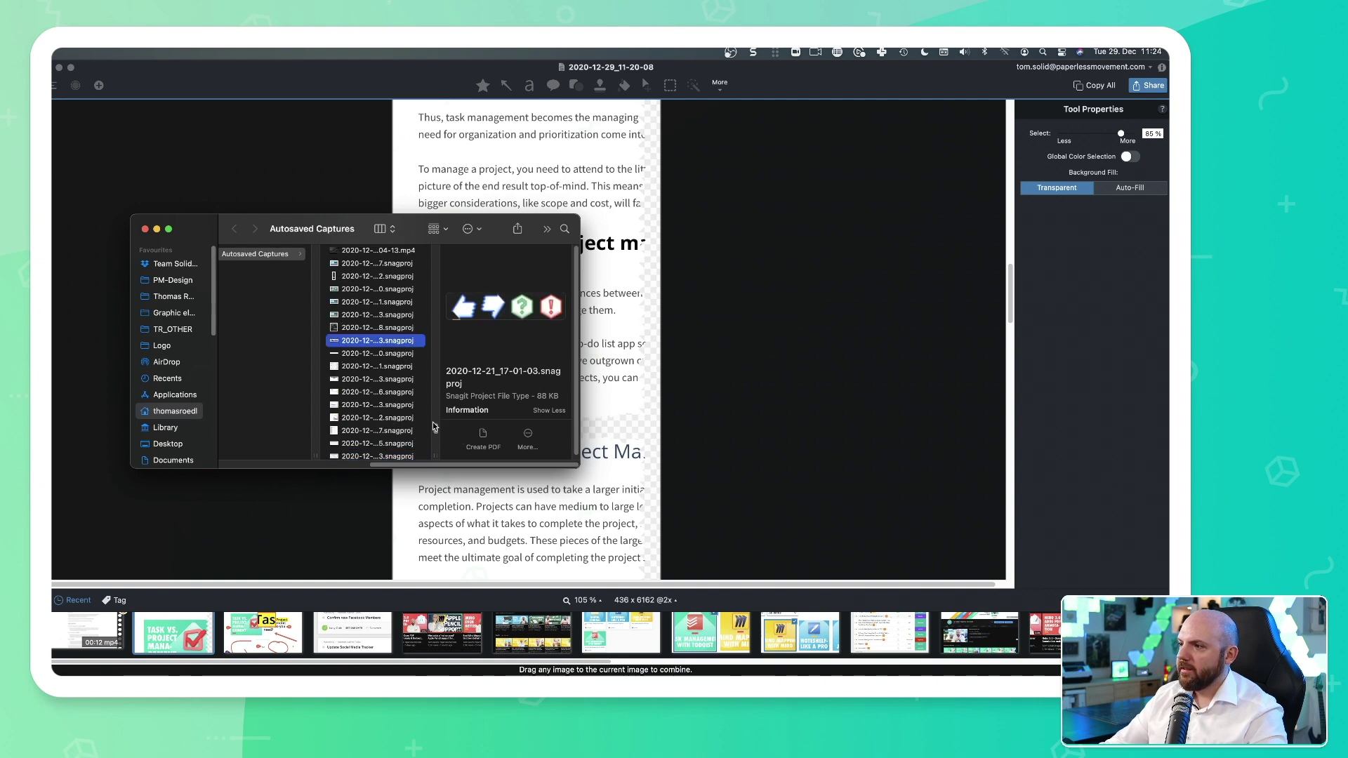
{"action": "left_click_drag", "start_coordinate": [435, 430], "coordinate": [433, 246]}
{"action": "left_click", "coordinate": [365, 269]}
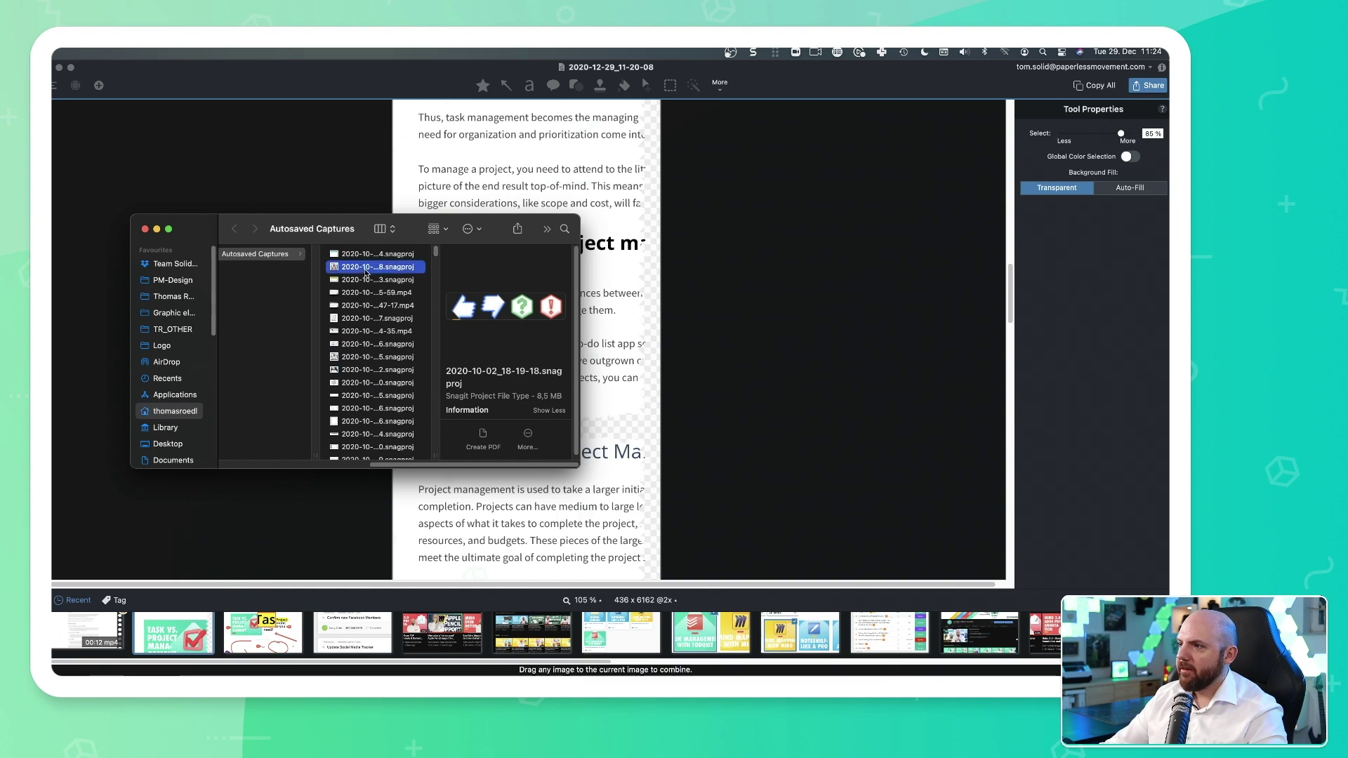
{"action": "left_click", "coordinate": [157, 229]}
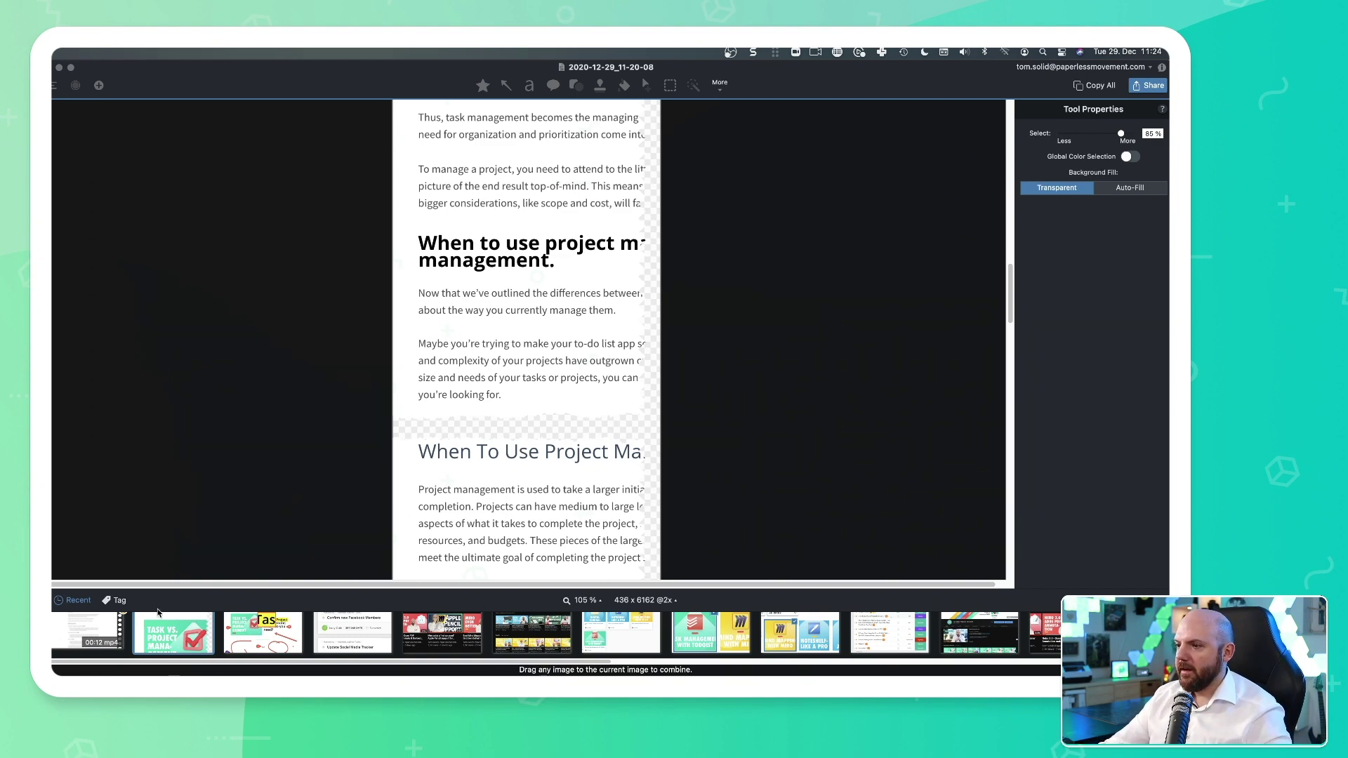
Replace the original 2020-12-29_11-22-04.mp4 with the trimmed recording.
{"action": "left_click", "coordinate": [316, 381]}
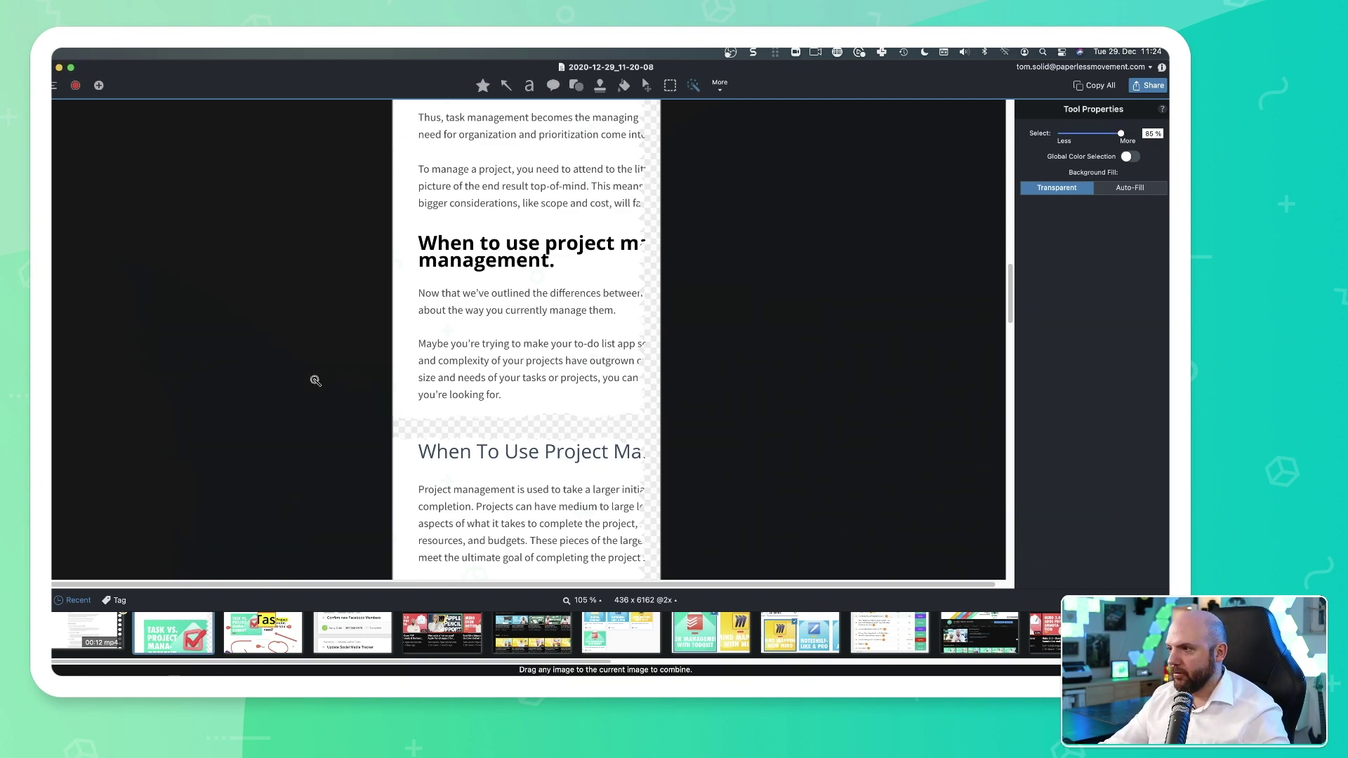
{"action": "left_click", "coordinate": [94, 636]}
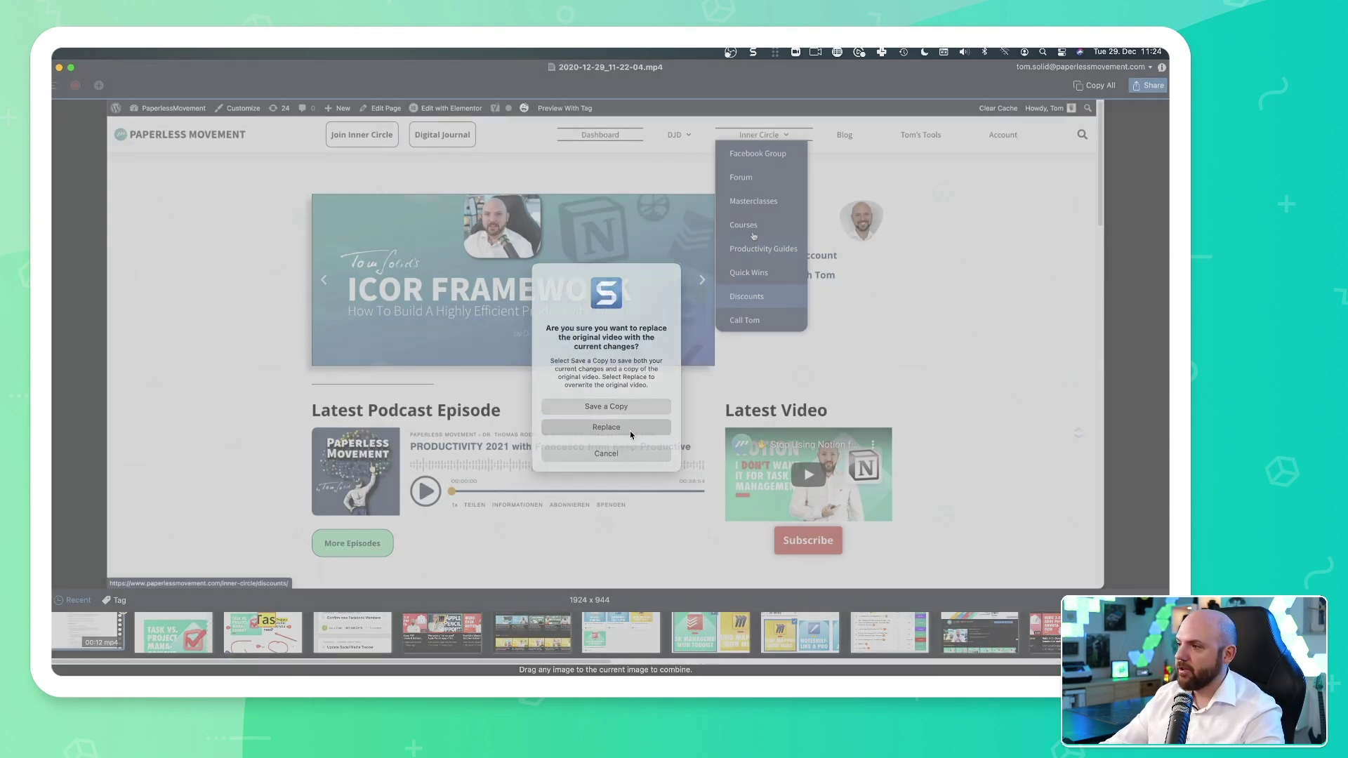
{"action": "left_click", "coordinate": [605, 429]}
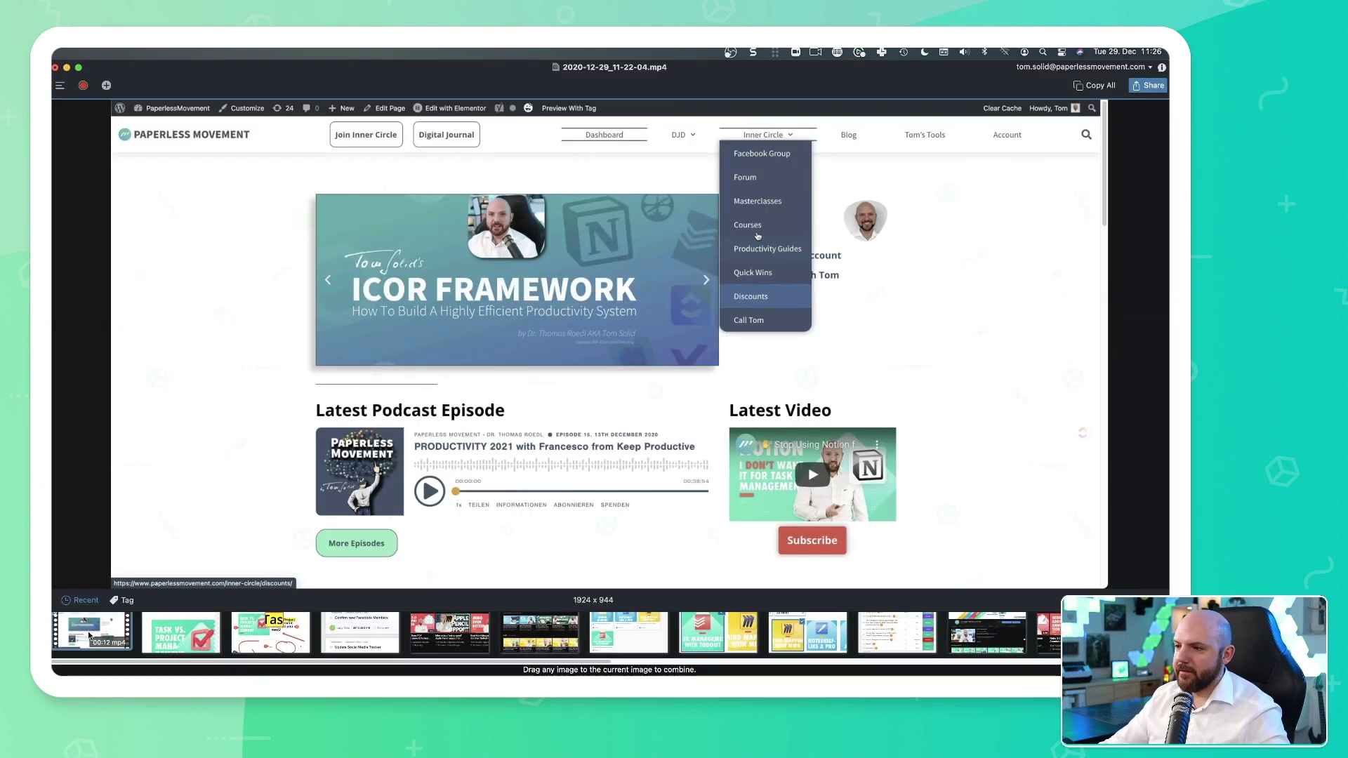
Reveal 2020-12-29_11-22-04.mp4 in Finder, preview it enlarged in Quick Look, then return to Snagit.
{"action": "right_click", "coordinate": [96, 625]}
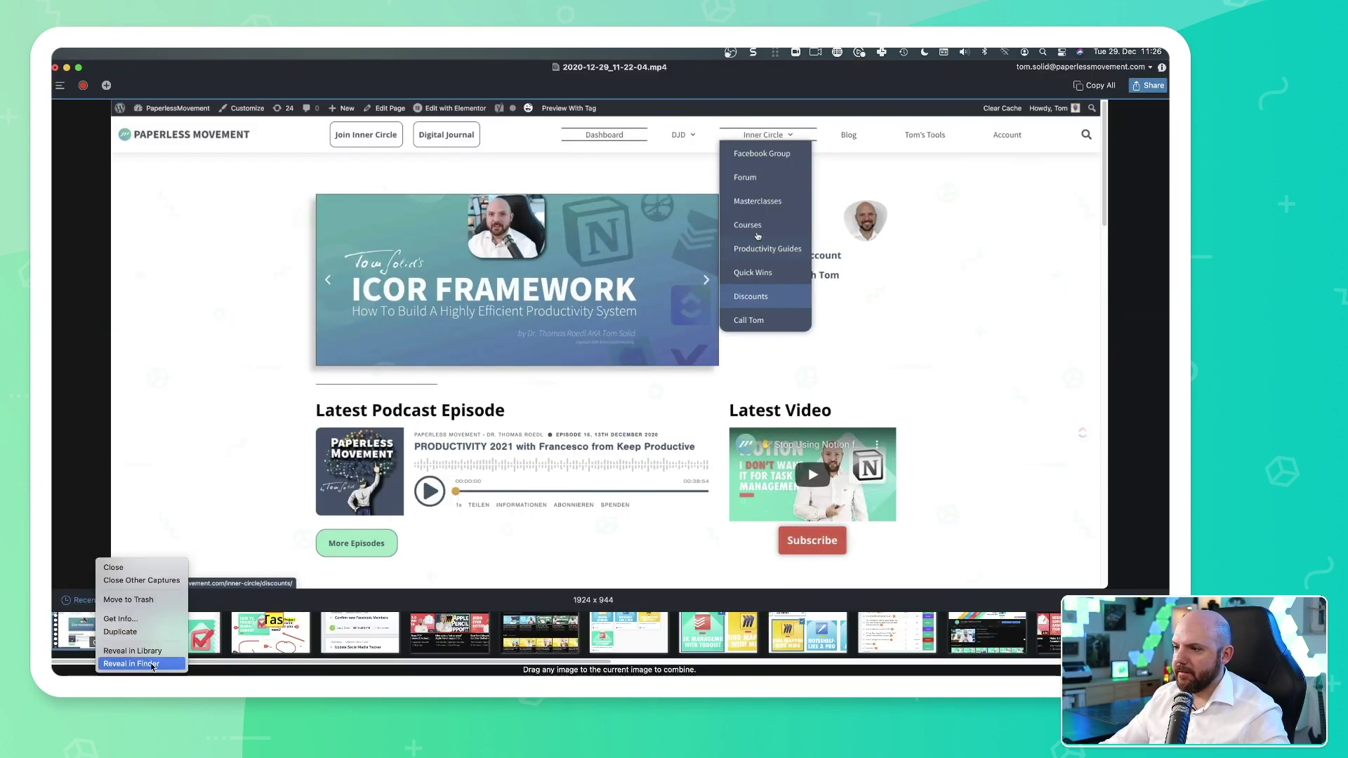
{"action": "left_click", "coordinate": [166, 665]}
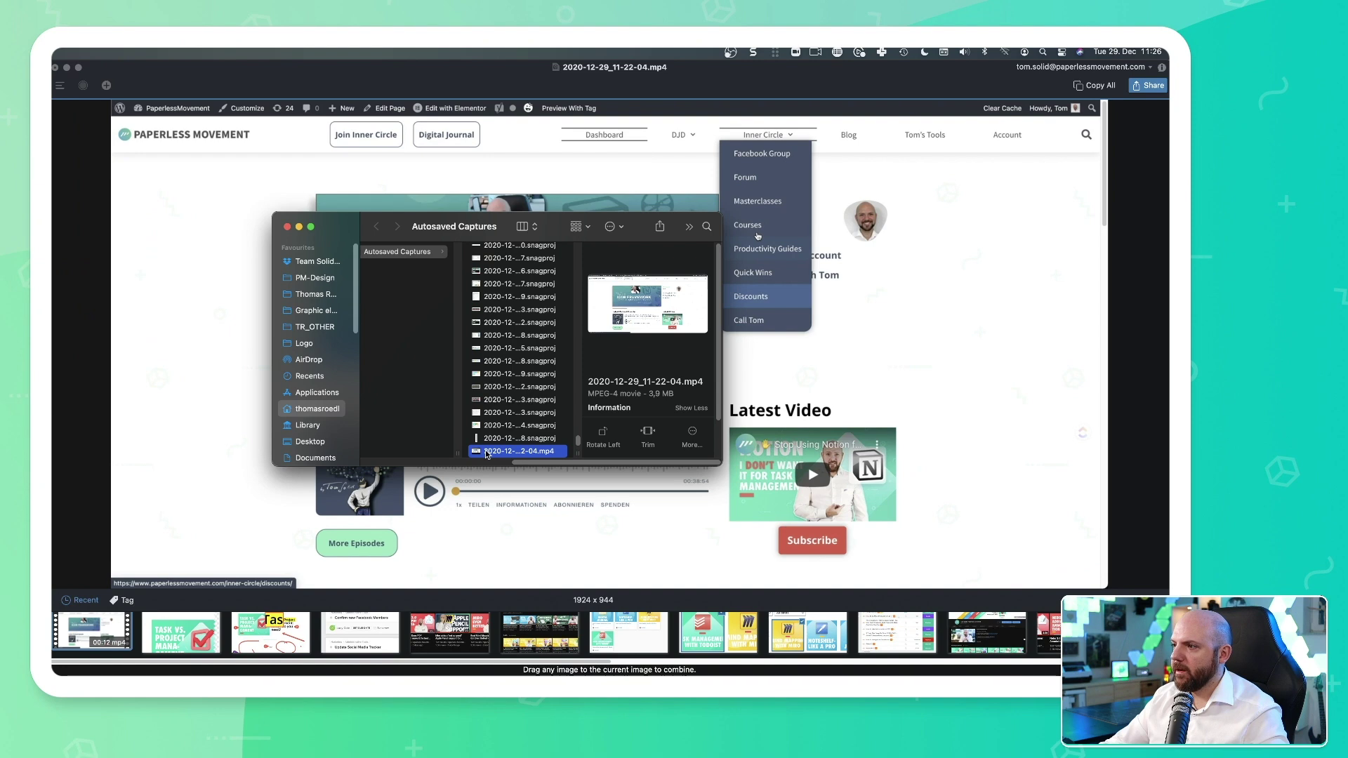
{"action": "key", "text": "space"}
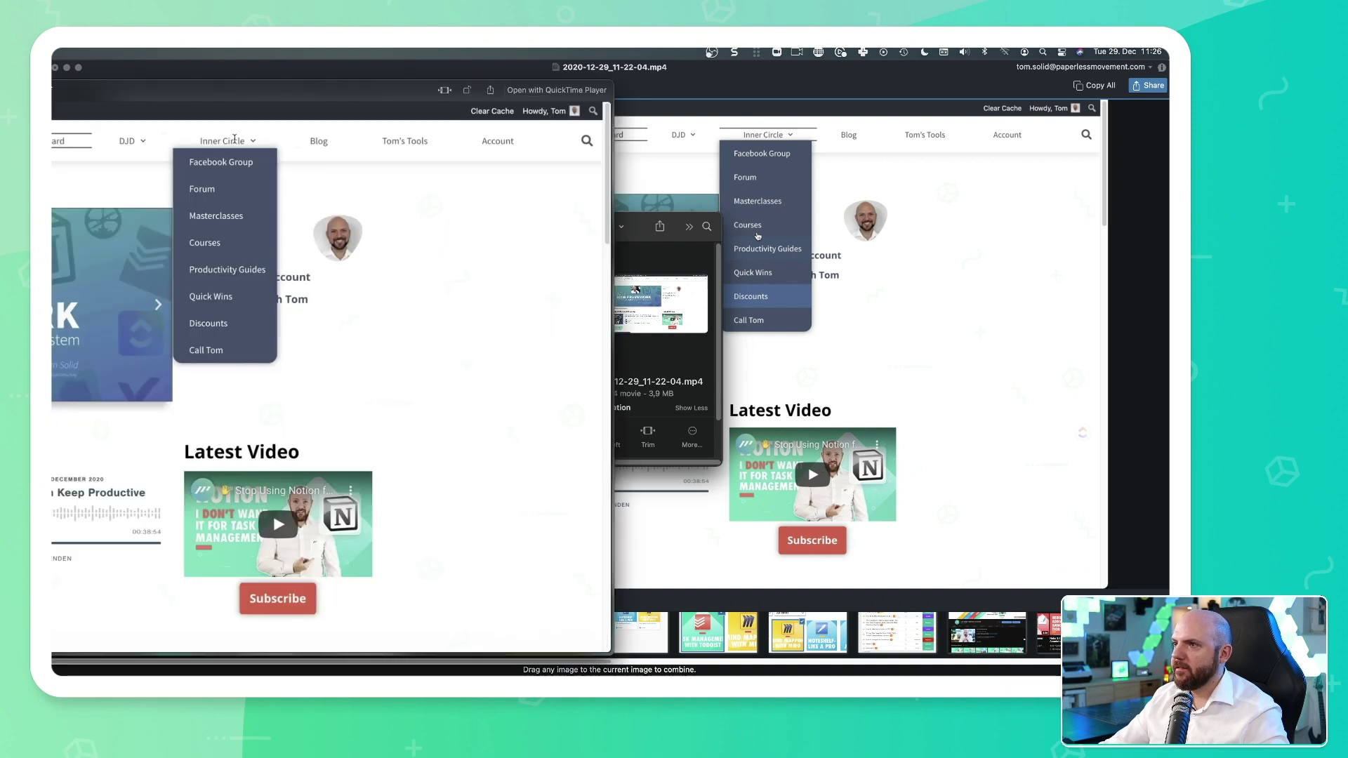
{"action": "double_click", "coordinate": [470, 88]}
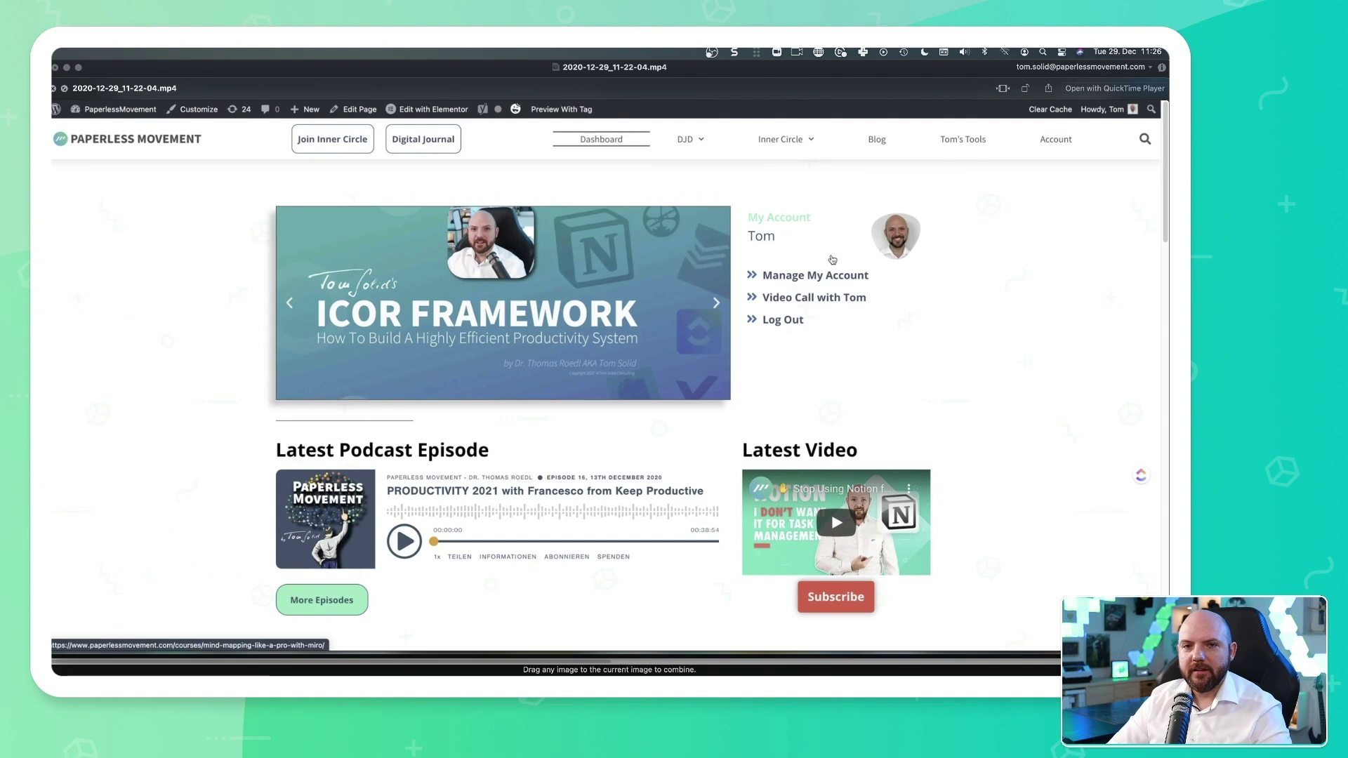
{"action": "left_click", "coordinate": [54, 89]}
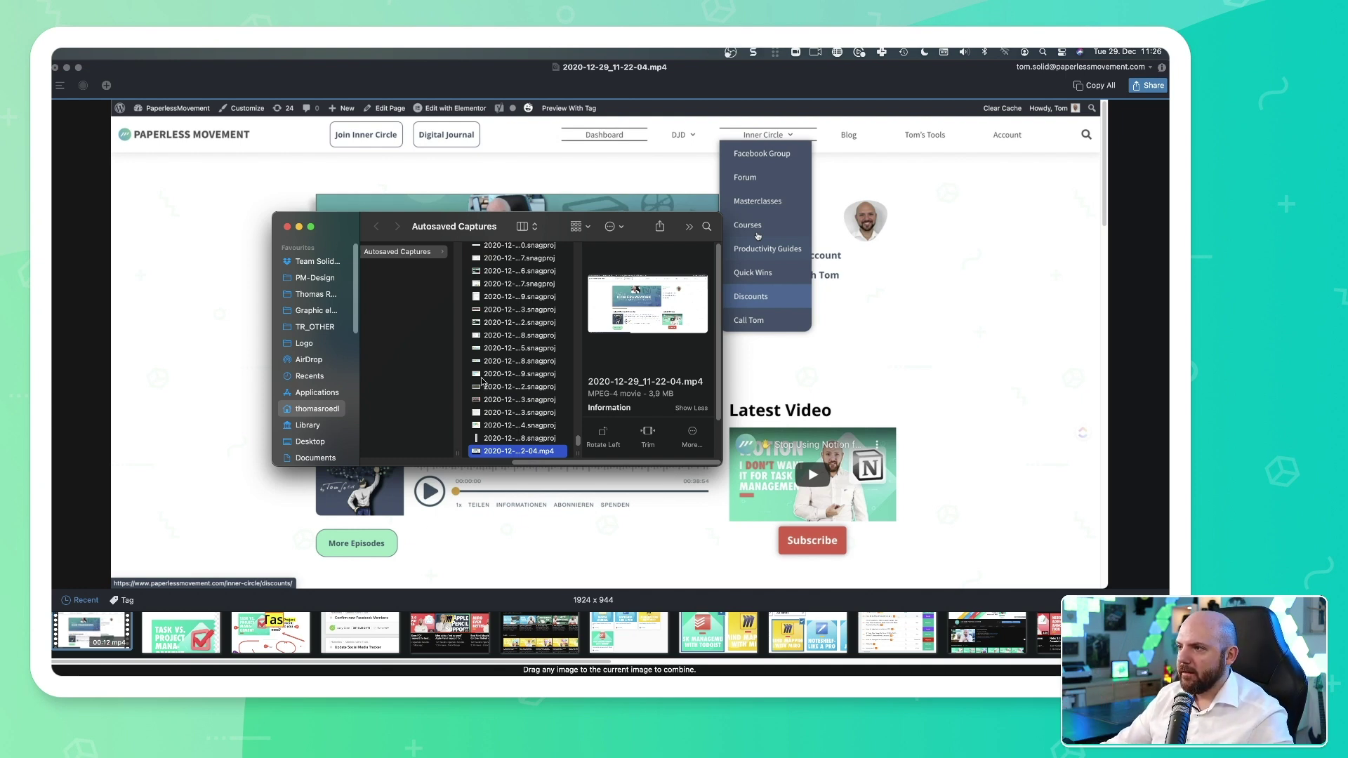
{"action": "left_click", "coordinate": [110, 630]}
{"action": "left_click_drag", "start_coordinate": [105, 631], "coordinate": [455, 404]}
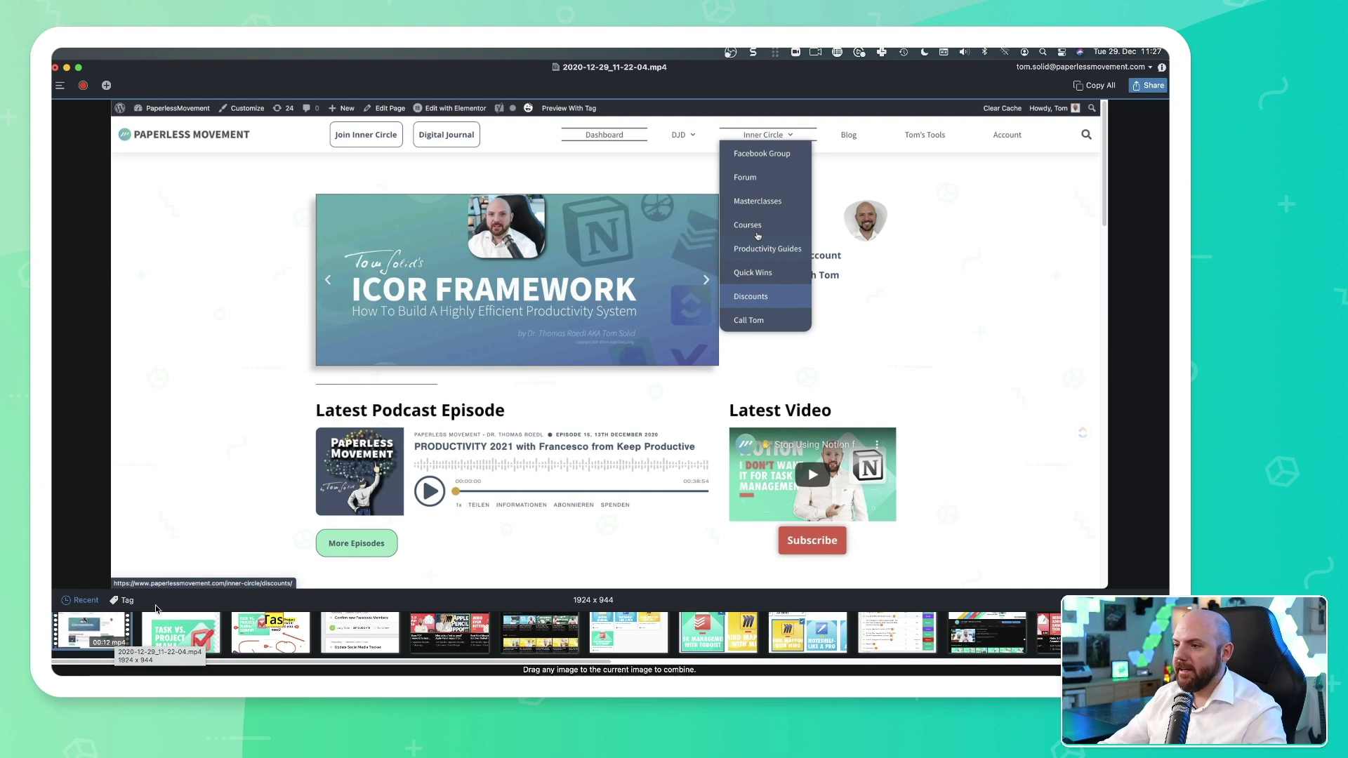
Place the Snagit editor beside Notion and open the Notion workspace list.
{"action": "left_click_drag", "start_coordinate": [97, 627], "coordinate": [320, 449]}
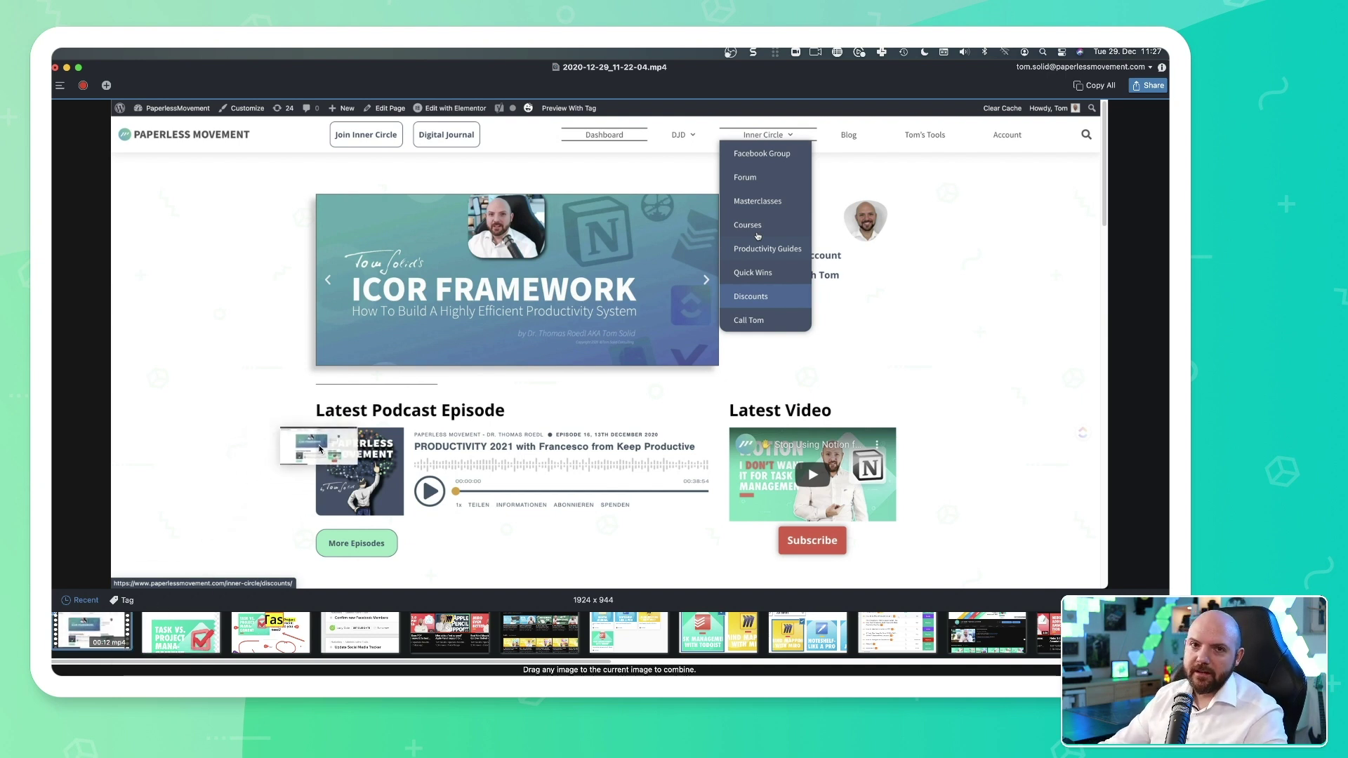
{"action": "left_click_drag", "start_coordinate": [320, 448], "coordinate": [100, 638]}
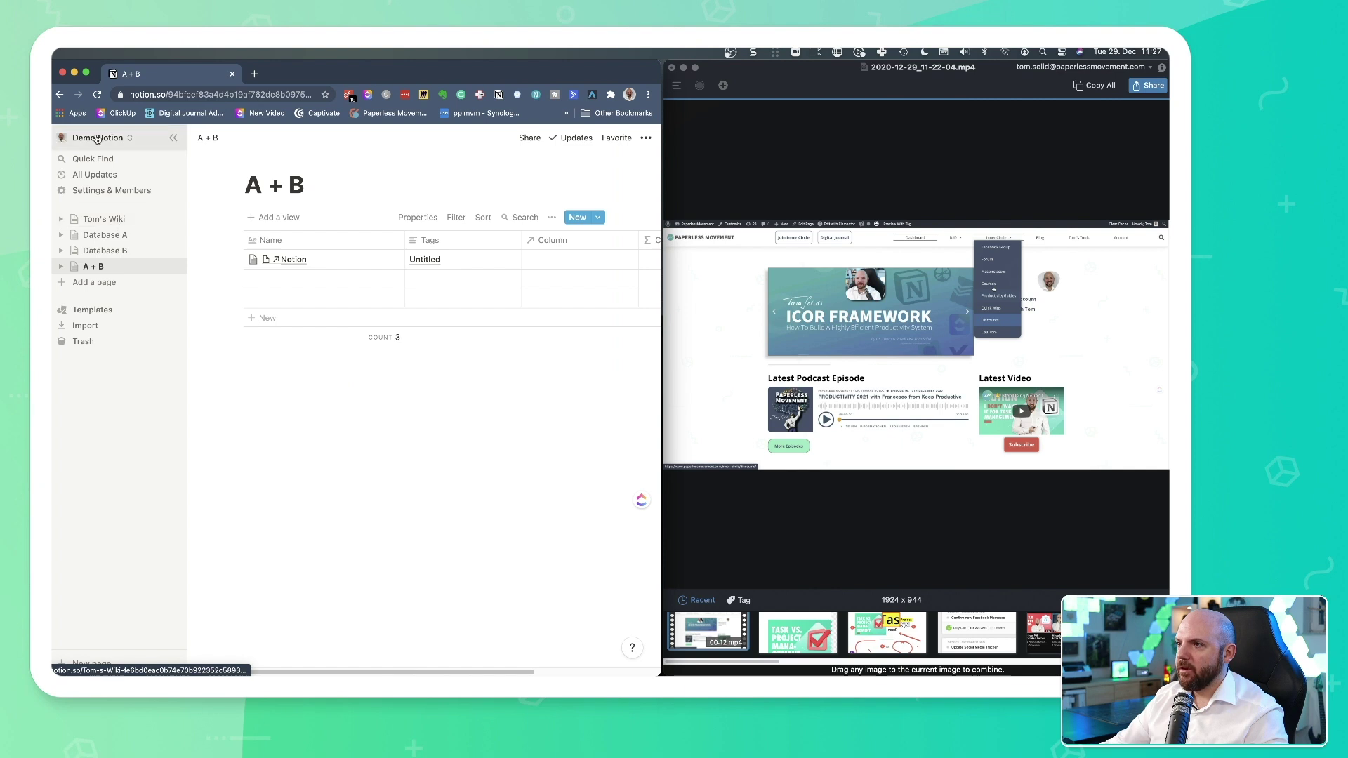
{"action": "left_click", "coordinate": [105, 137]}
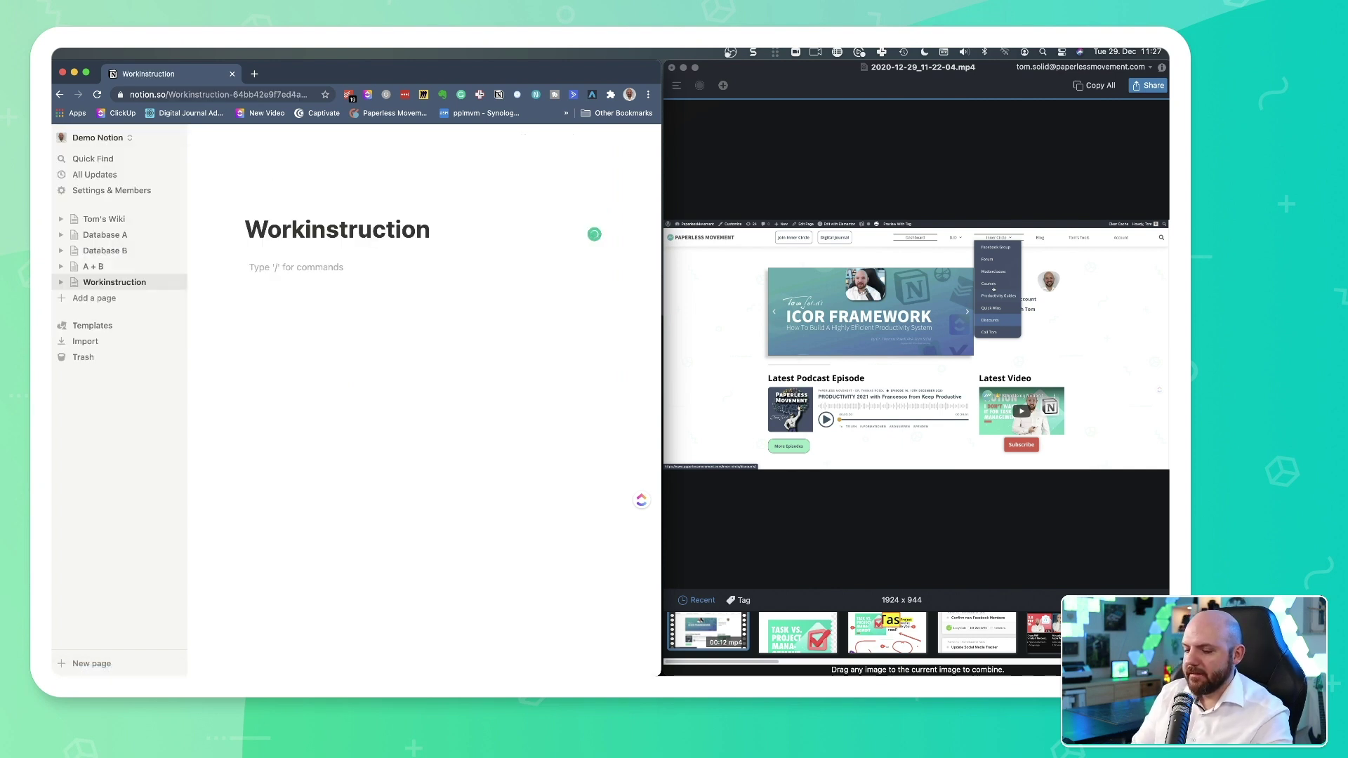
Add a 'what it is' Heading 1 and upload the Snagit mp4 recording below it.
{"action": "type", "text": "/head"}
{"action": "key", "text": "Return"}
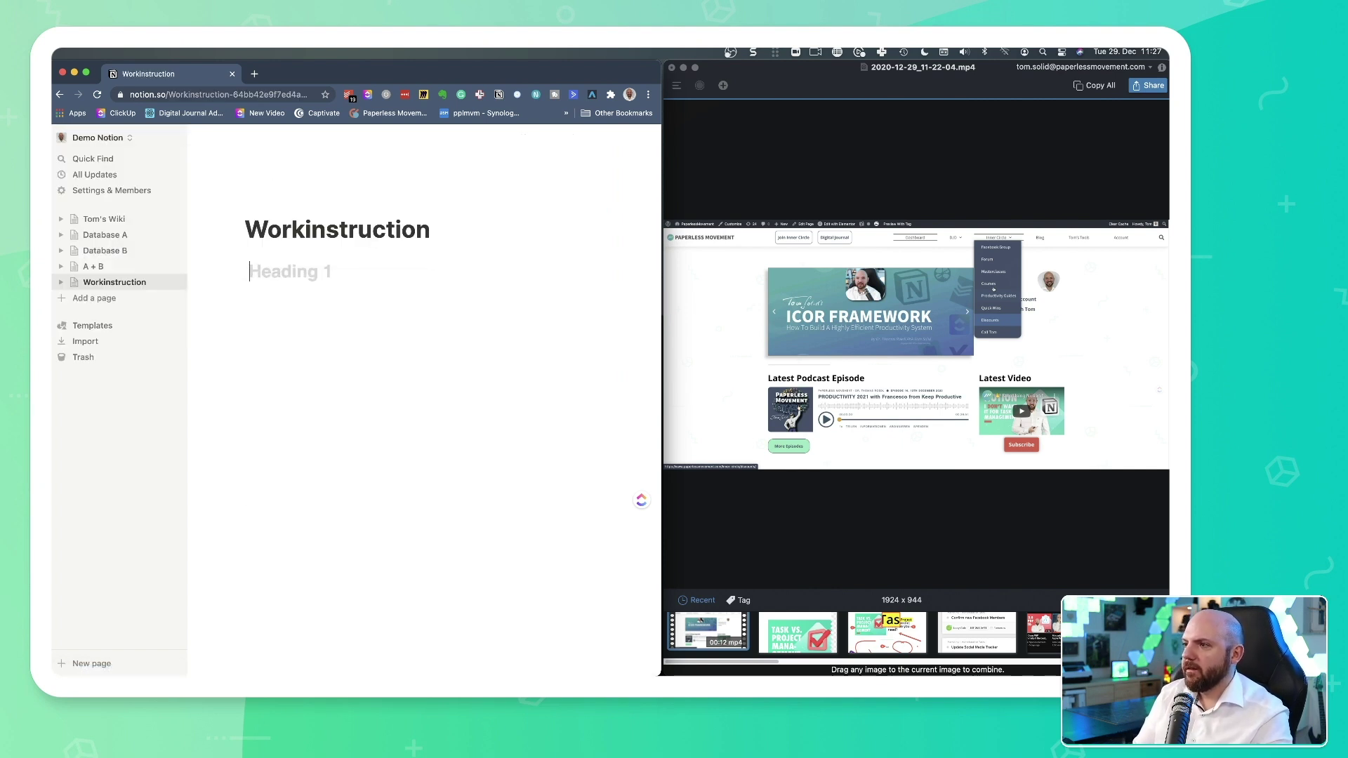
{"action": "type", "text": "what it is"}
{"action": "left_click", "coordinate": [711, 639]}
{"action": "left_click_drag", "start_coordinate": [711, 630], "coordinate": [387, 349]}
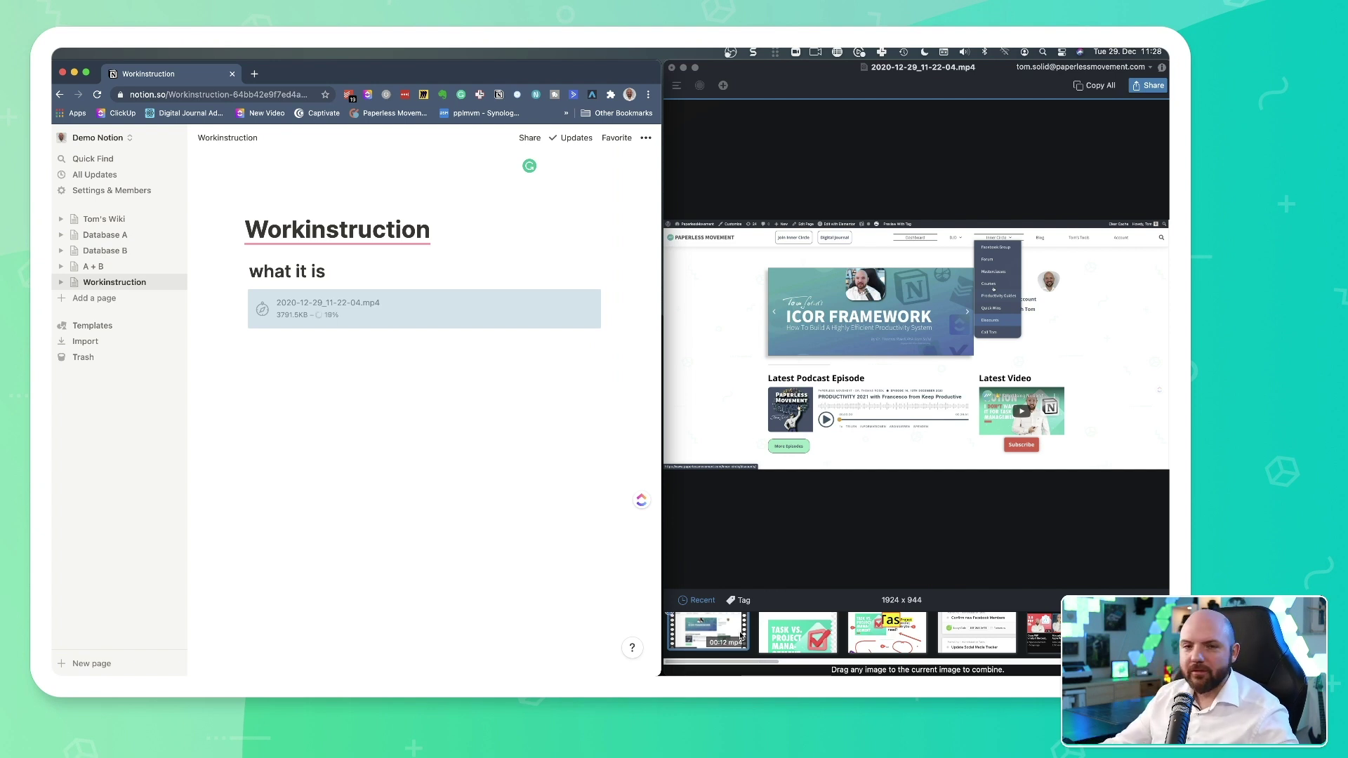
Create a GIF from the recording in Snagit, checking the GIF optimization options.
{"action": "mouse_move", "coordinate": [819, 402]}
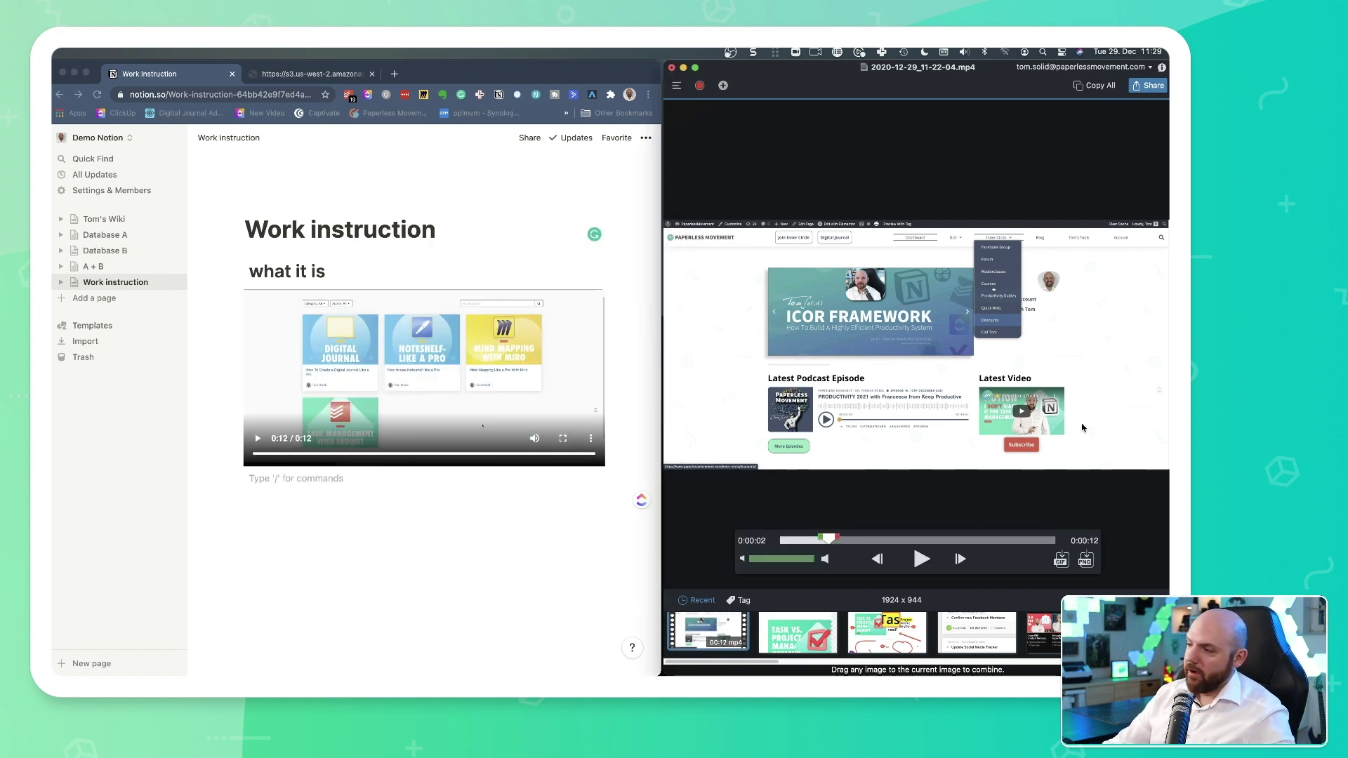
{"action": "left_click", "coordinate": [1062, 561]}
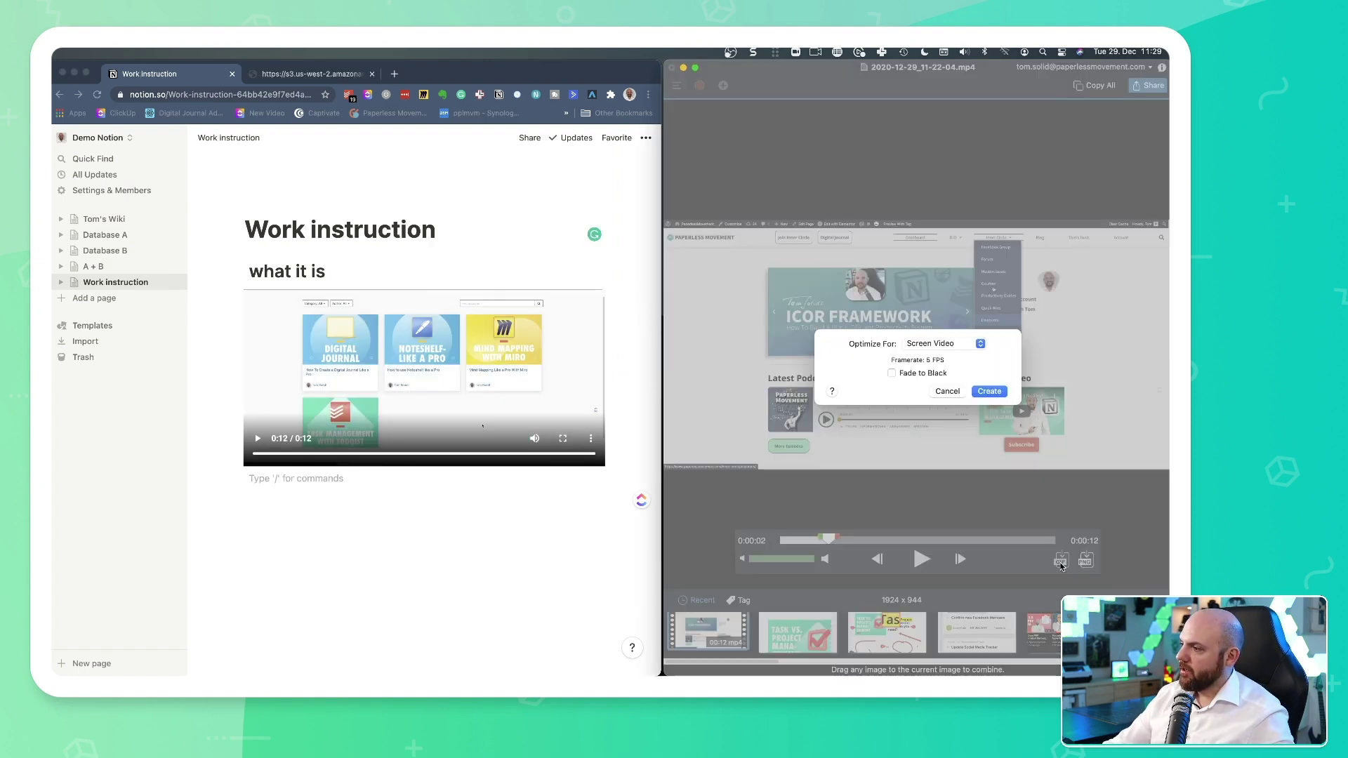
{"action": "left_click", "coordinate": [965, 345]}
{"action": "left_click", "coordinate": [989, 392]}
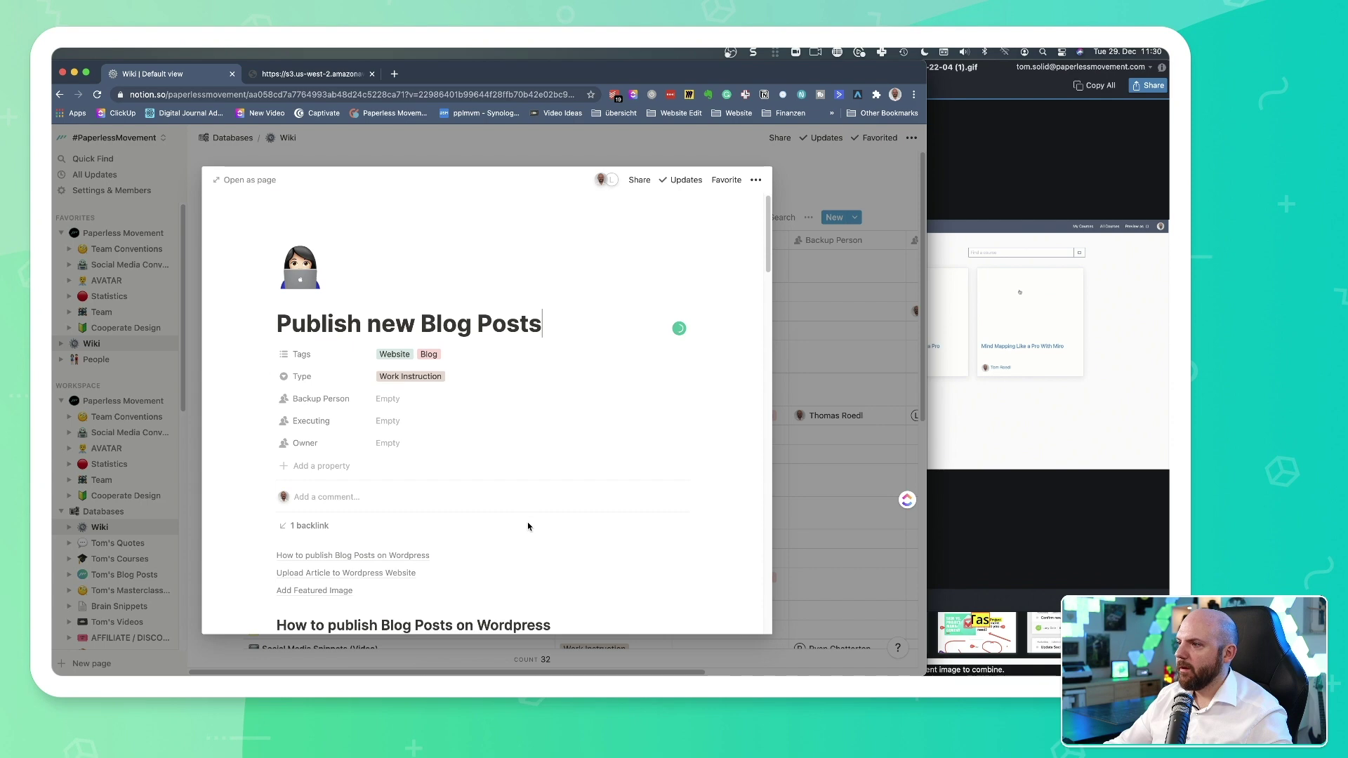
Read through the blog-post work instructions in the Notion peek page, then bring the Snagit GIF viewer forward.
{"action": "scroll", "coordinate": [528, 526], "scroll_direction": "down", "scroll_amount": 5}
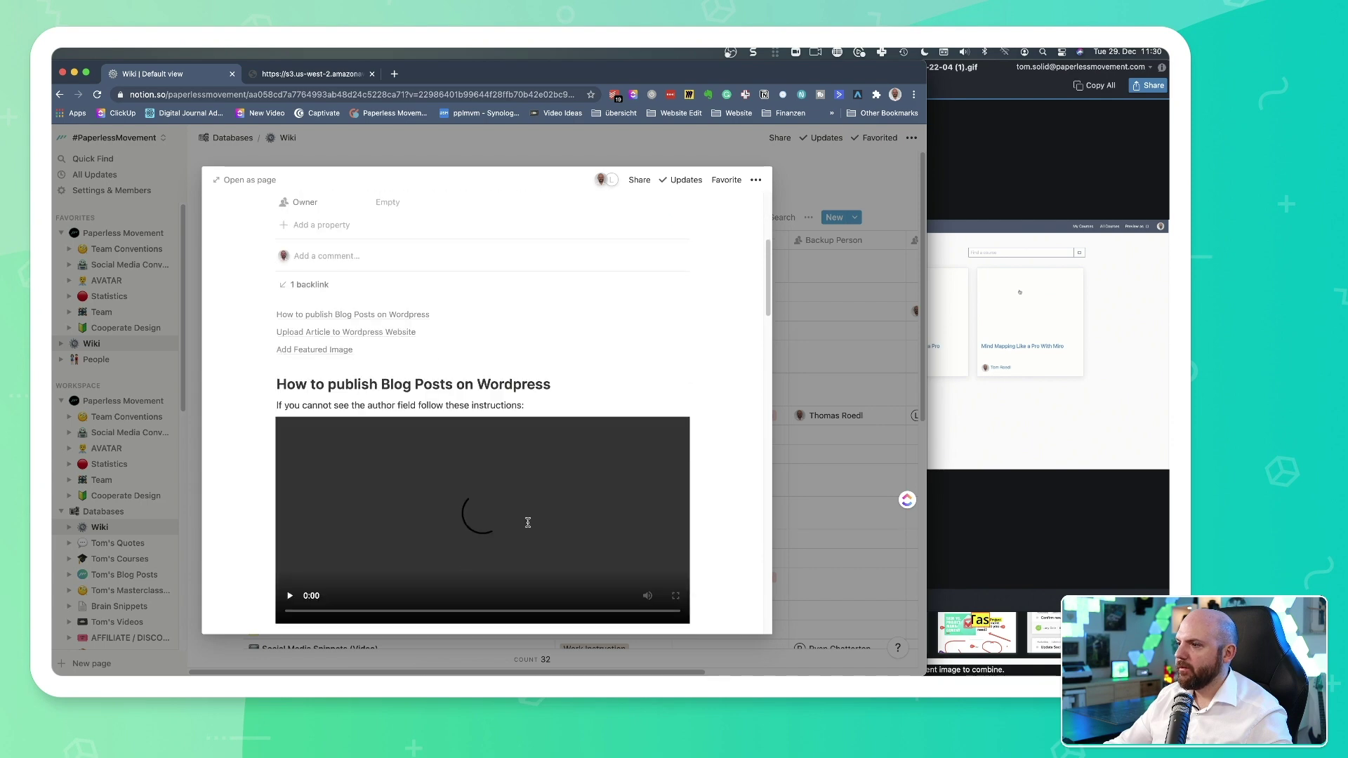
{"action": "scroll", "coordinate": [722, 561], "scroll_direction": "down", "scroll_amount": 3}
{"action": "scroll", "coordinate": [722, 561], "scroll_direction": "down", "scroll_amount": 10}
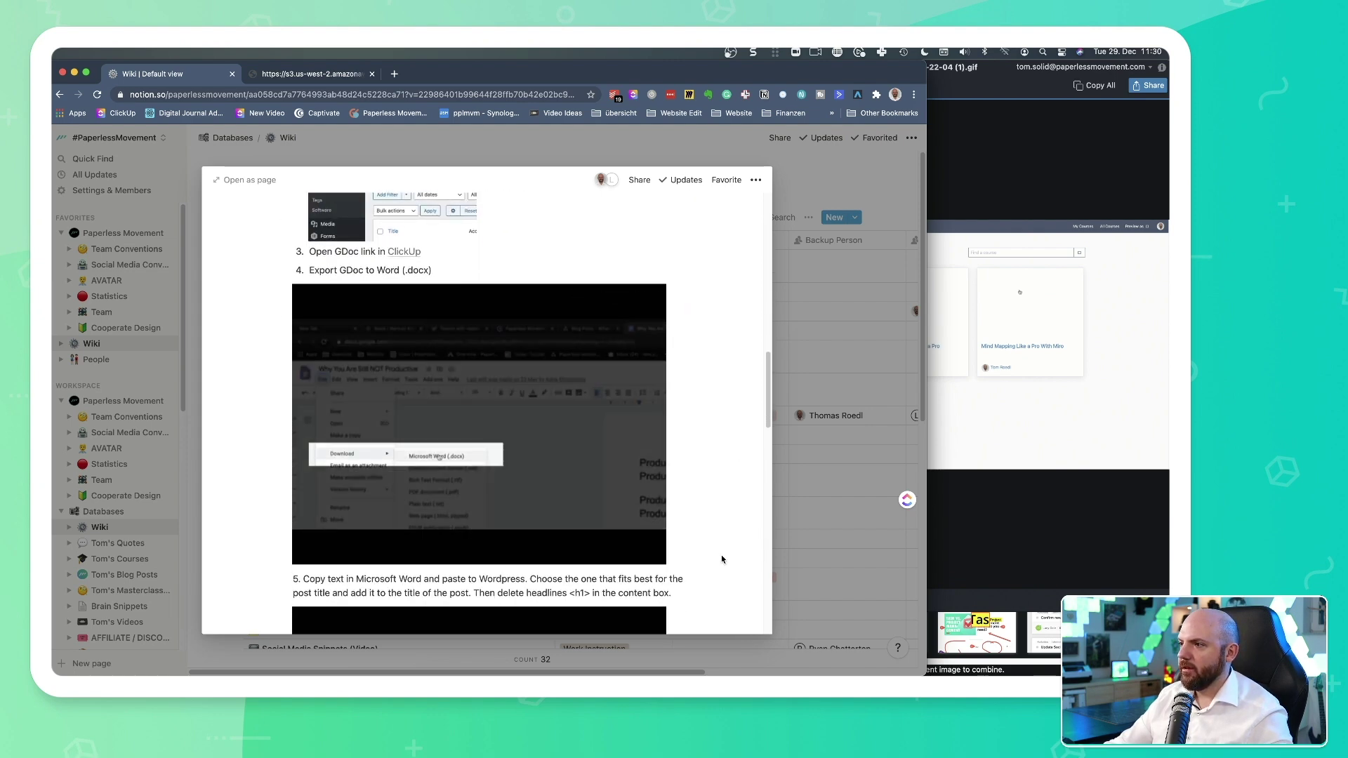
{"action": "scroll", "coordinate": [722, 560], "scroll_direction": "down", "scroll_amount": 5}
{"action": "scroll", "coordinate": [722, 560], "scroll_direction": "down", "scroll_amount": 12}
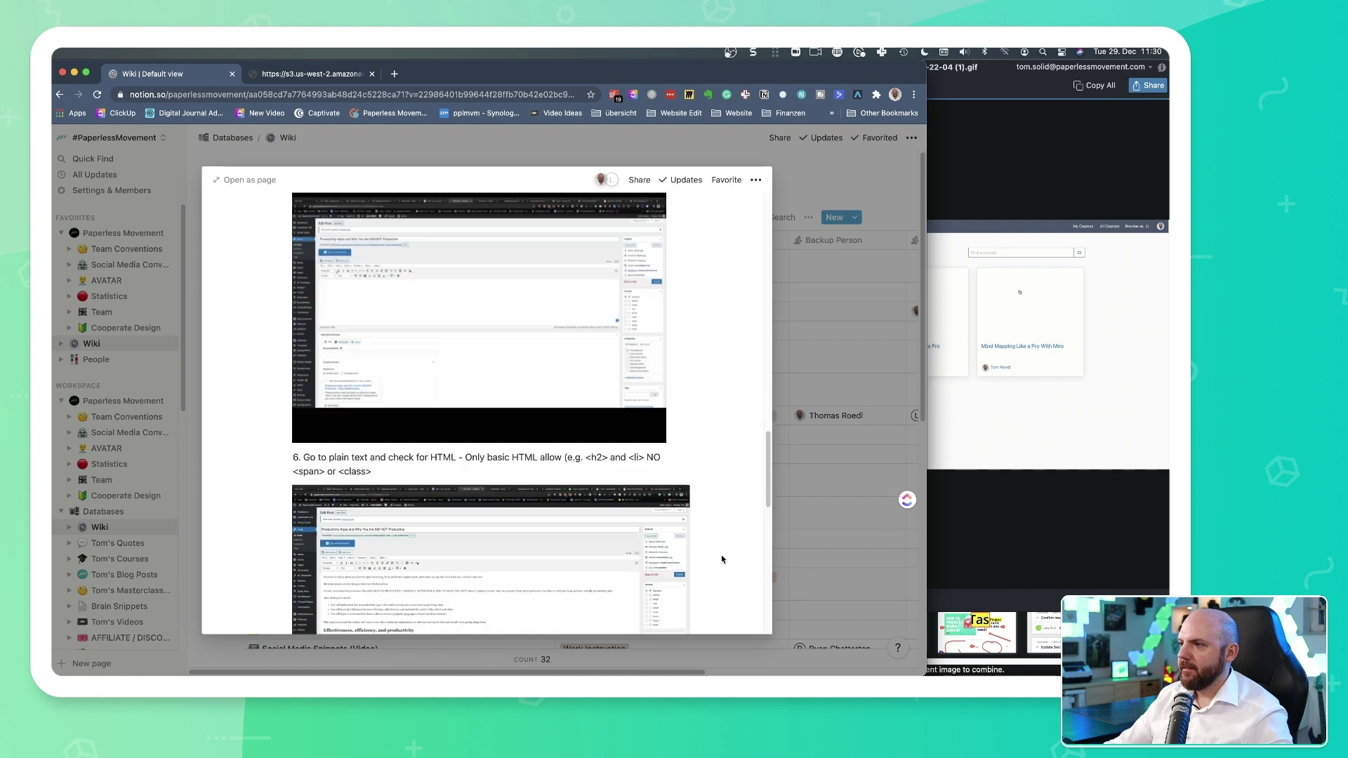
{"action": "scroll", "coordinate": [722, 559], "scroll_direction": "down", "scroll_amount": 10}
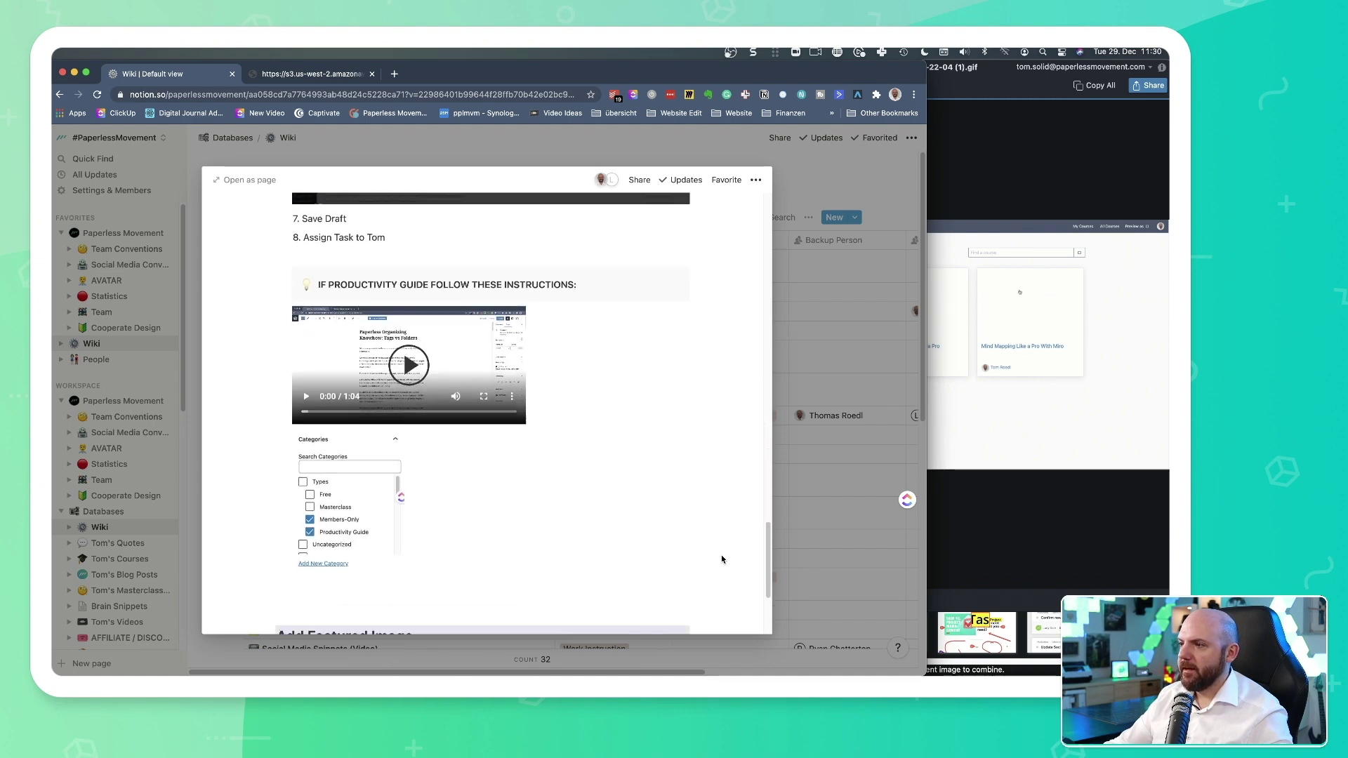
{"action": "scroll", "coordinate": [722, 560], "scroll_direction": "up", "scroll_amount": 20}
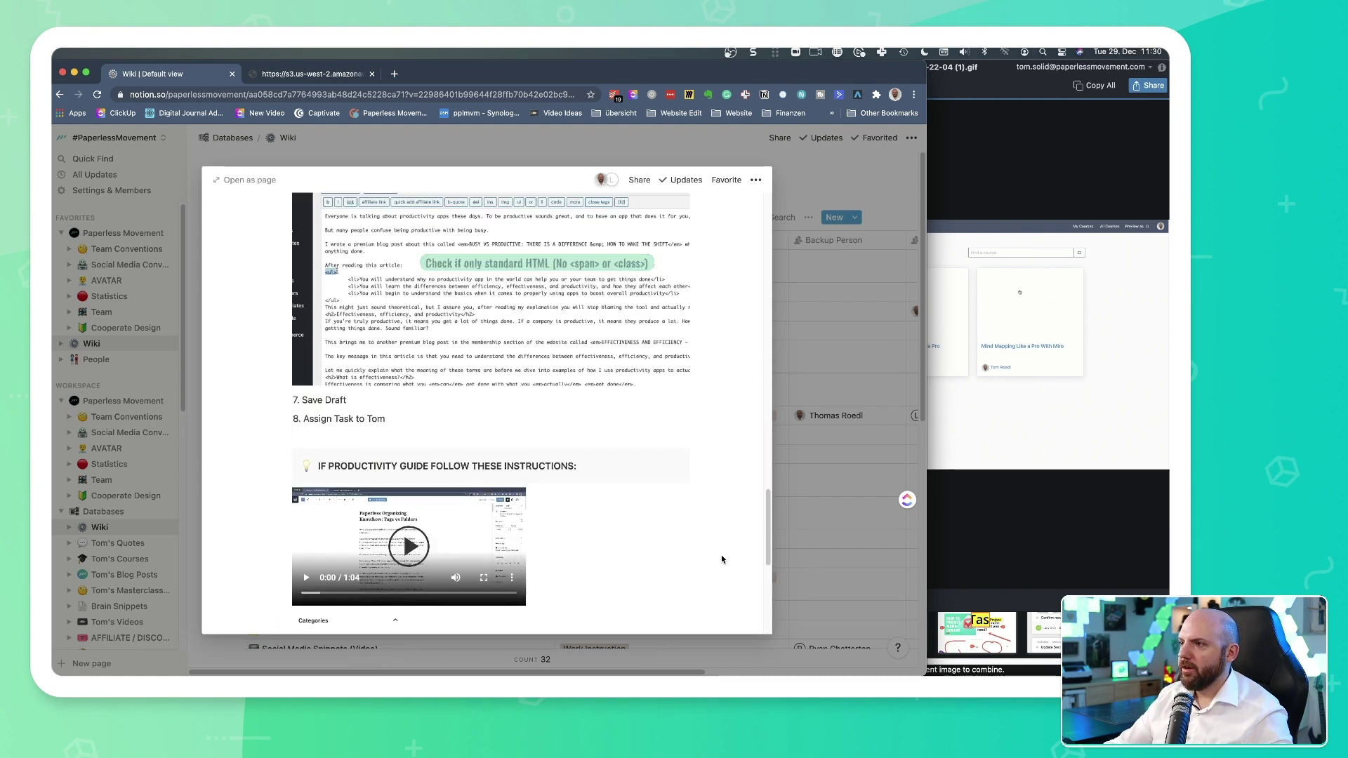
{"action": "scroll", "coordinate": [722, 559], "scroll_direction": "up", "scroll_amount": 4}
{"action": "left_click", "coordinate": [970, 267]}
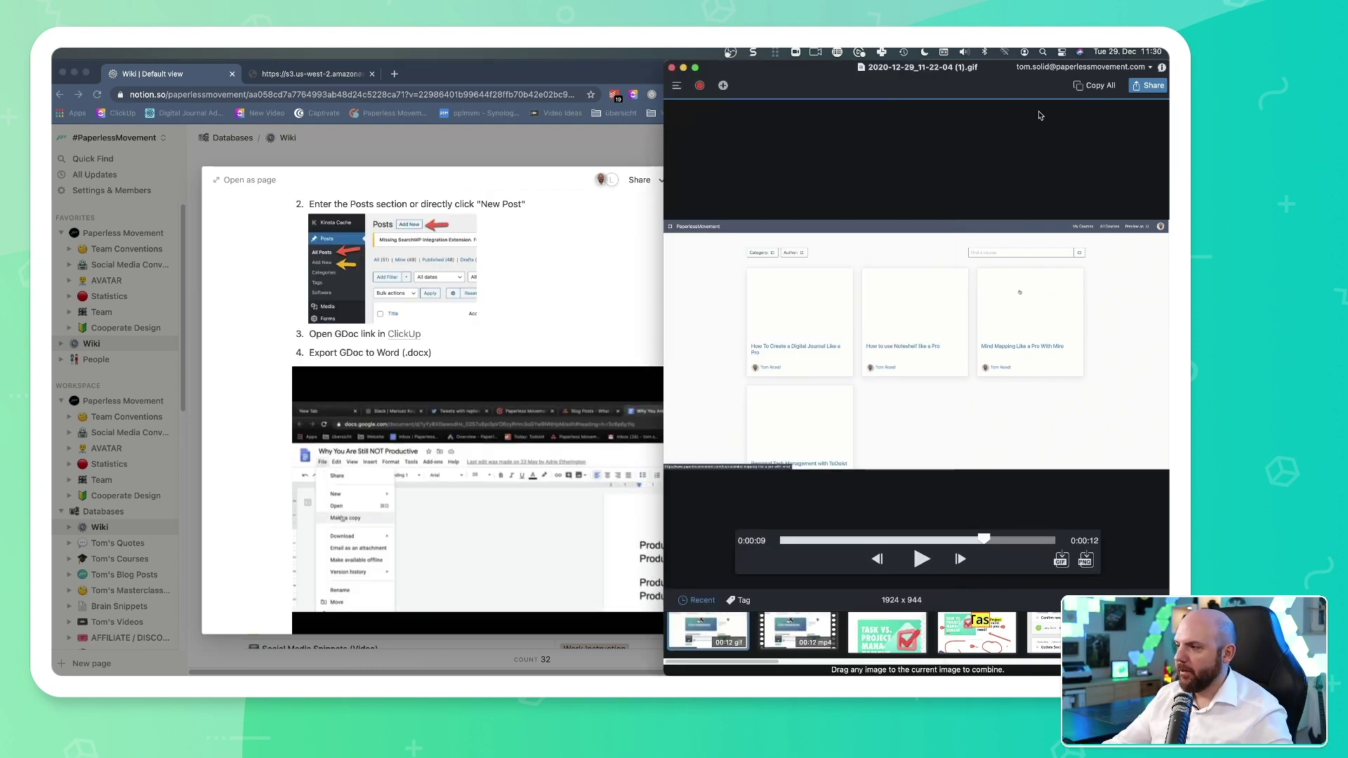
Maximize the Snagit viewer with Ctrl+Alt+Enter to show the course-page GIF full screen.
{"action": "key", "text": "ctrl+alt+Return"}
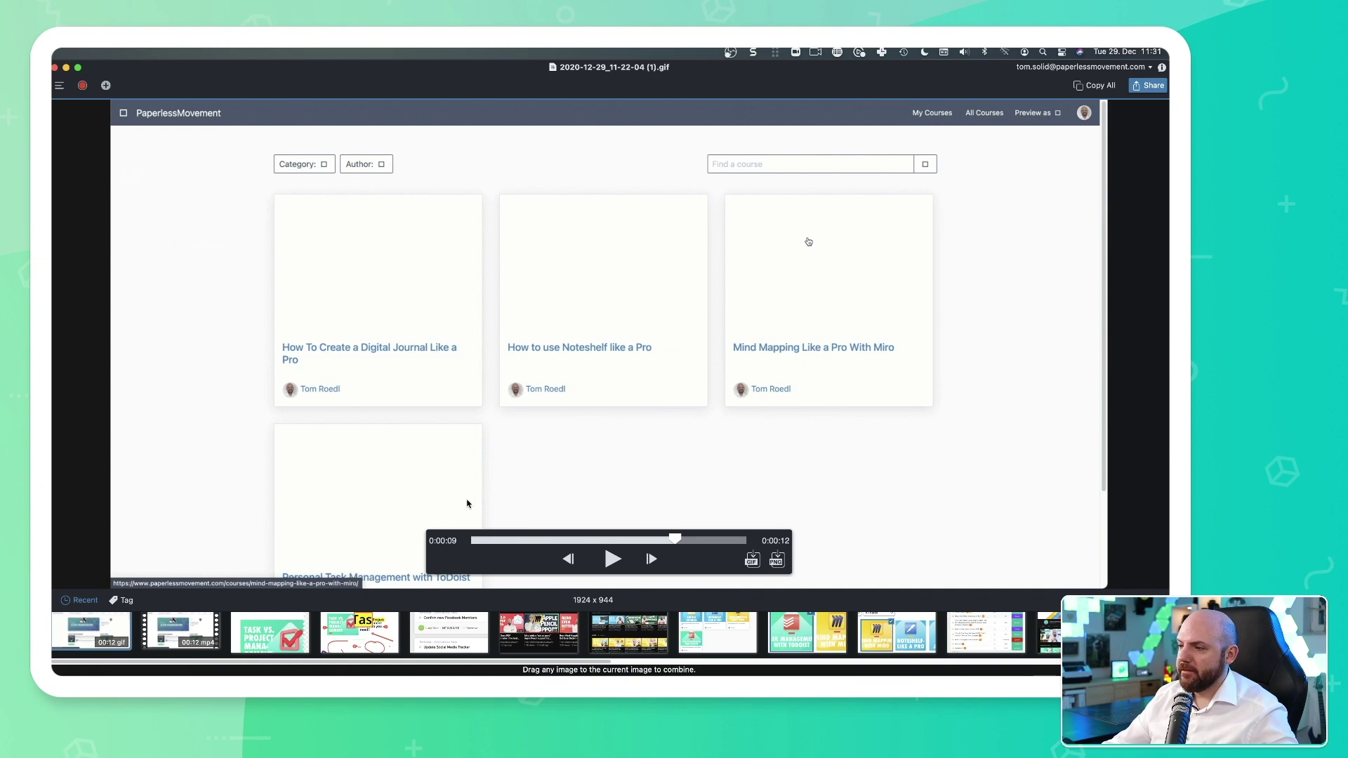
{"action": "left_click", "coordinate": [349, 635]}
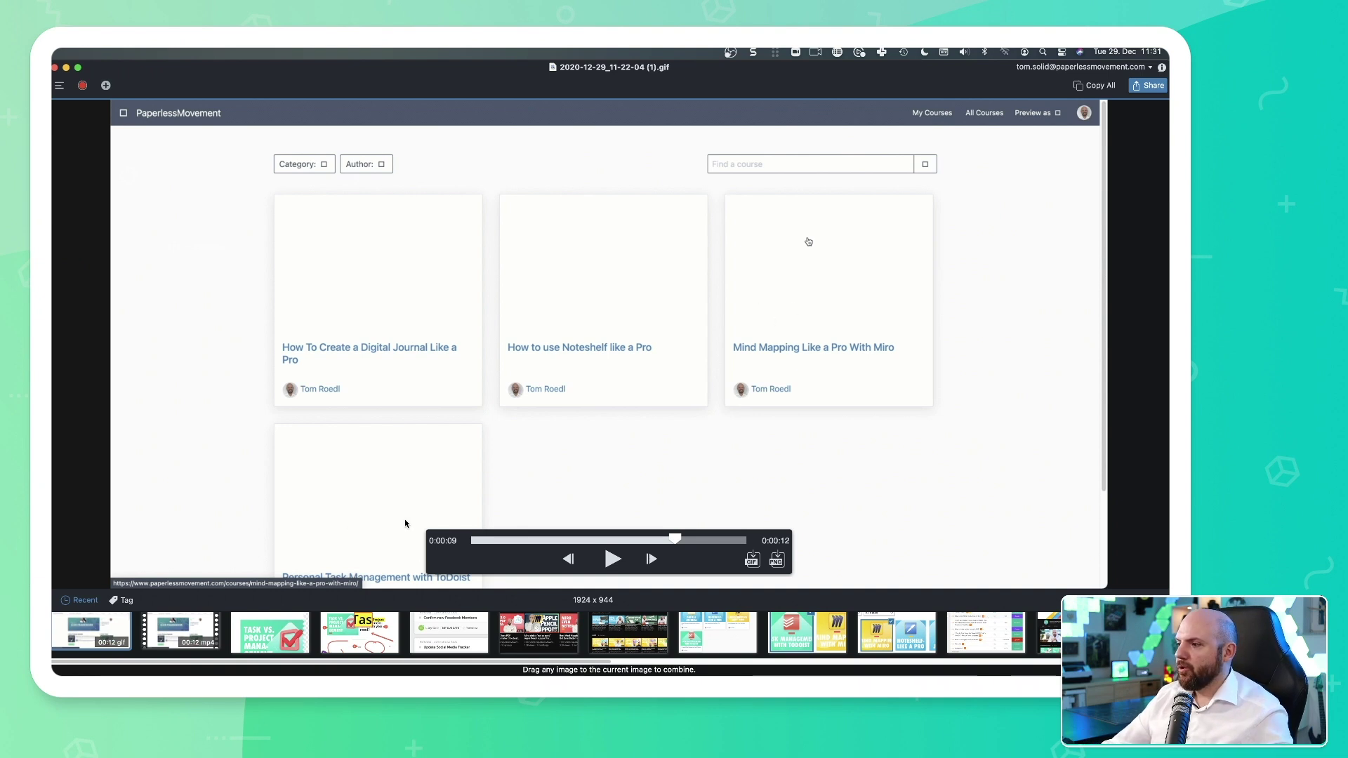
Share the GIF, then the MP4 recording, to Screencast.com.
{"action": "left_click", "coordinate": [1152, 87]}
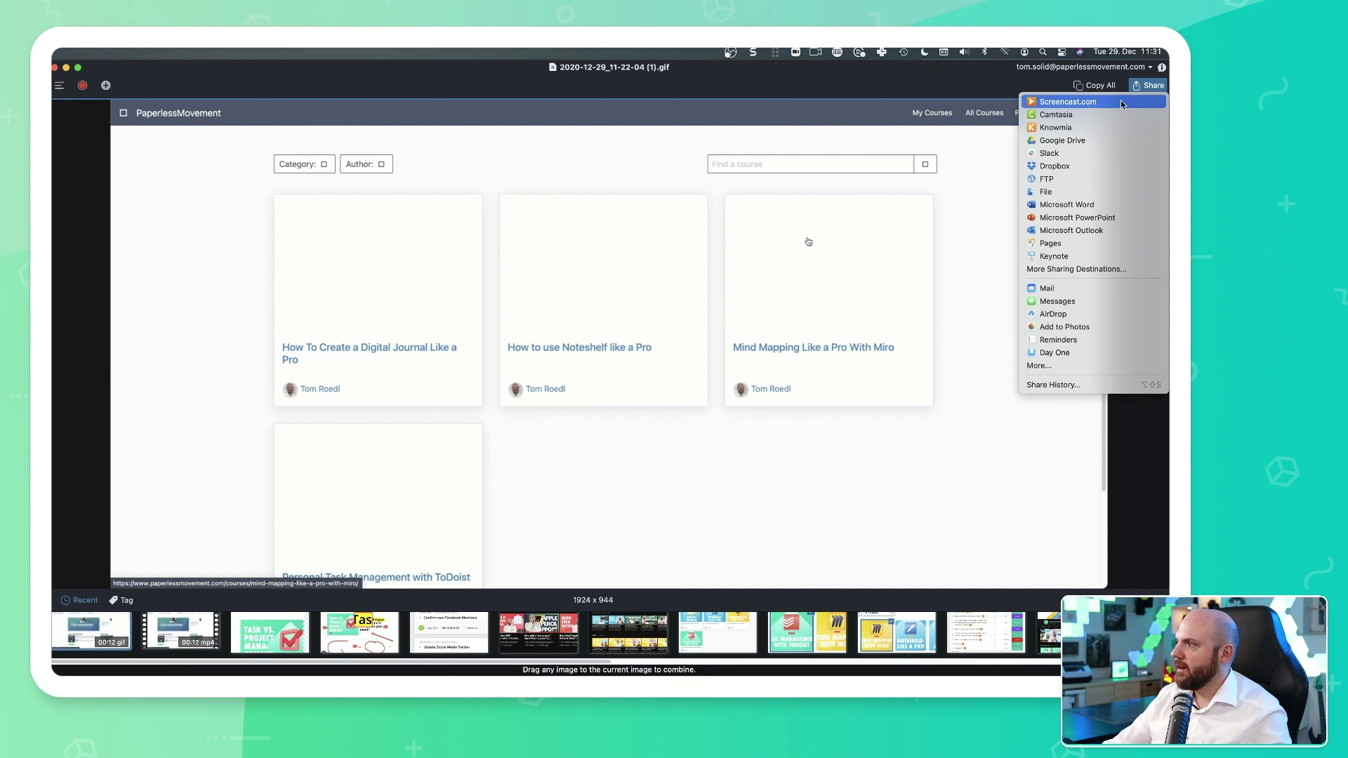
{"action": "left_click", "coordinate": [1121, 102]}
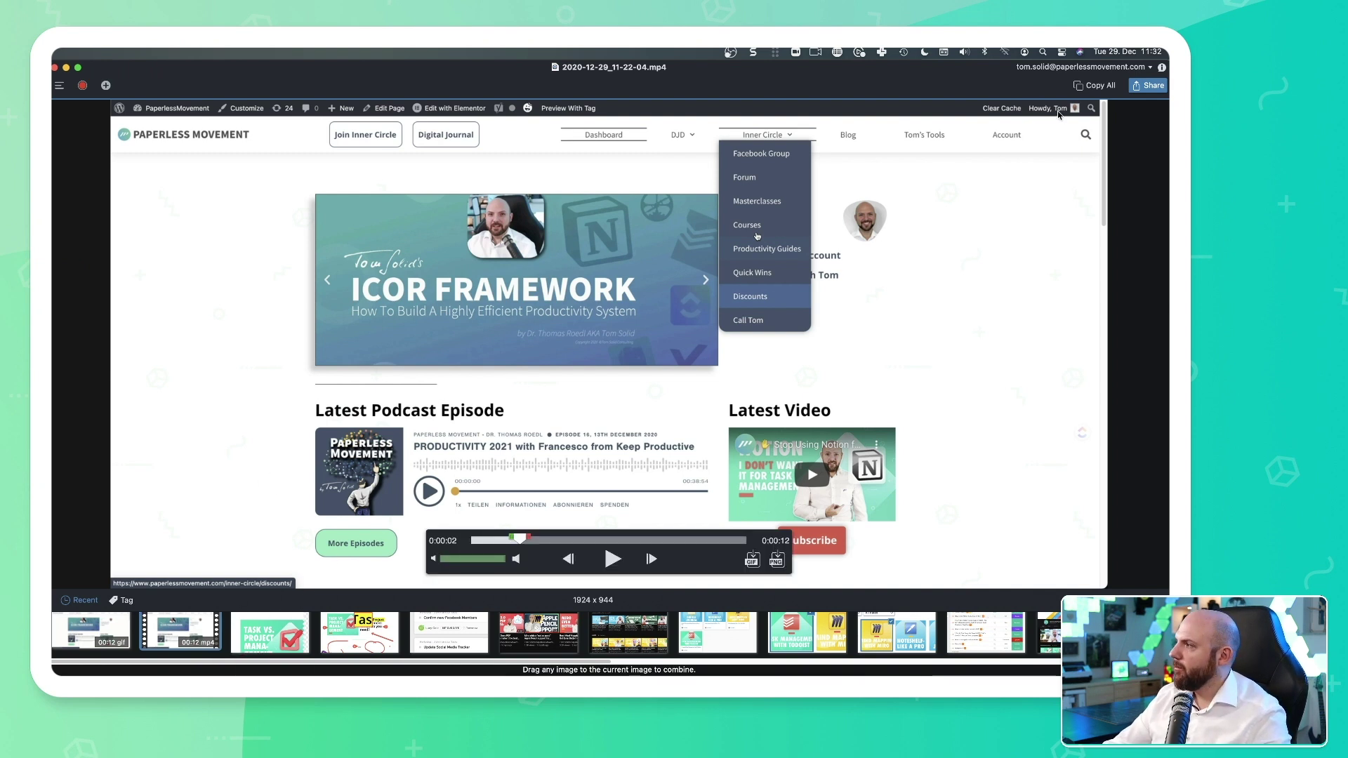
{"action": "left_click", "coordinate": [1148, 85]}
{"action": "left_click", "coordinate": [1080, 114]}
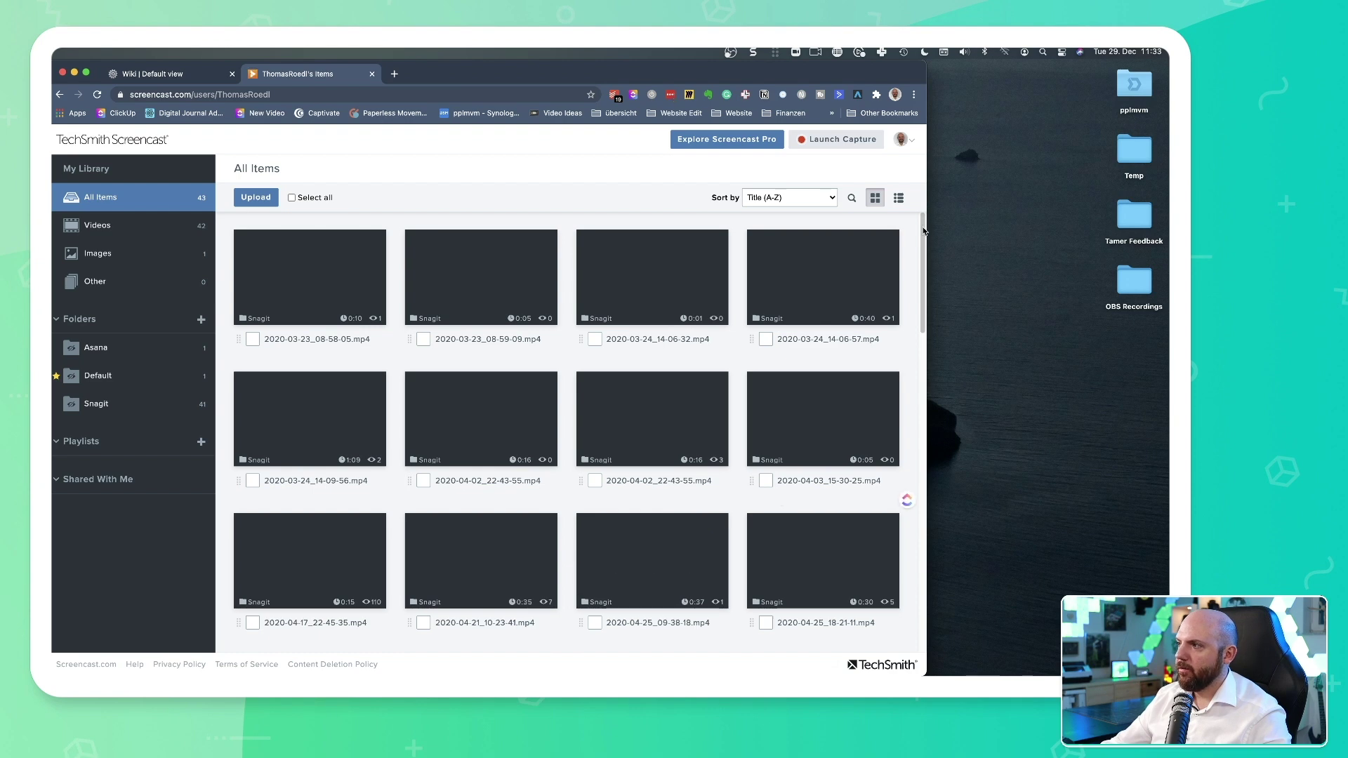
Look inside the Screencast library's Asana folder, then return to All Items.
{"action": "left_click_drag", "start_coordinate": [924, 231], "coordinate": [670, 478]}
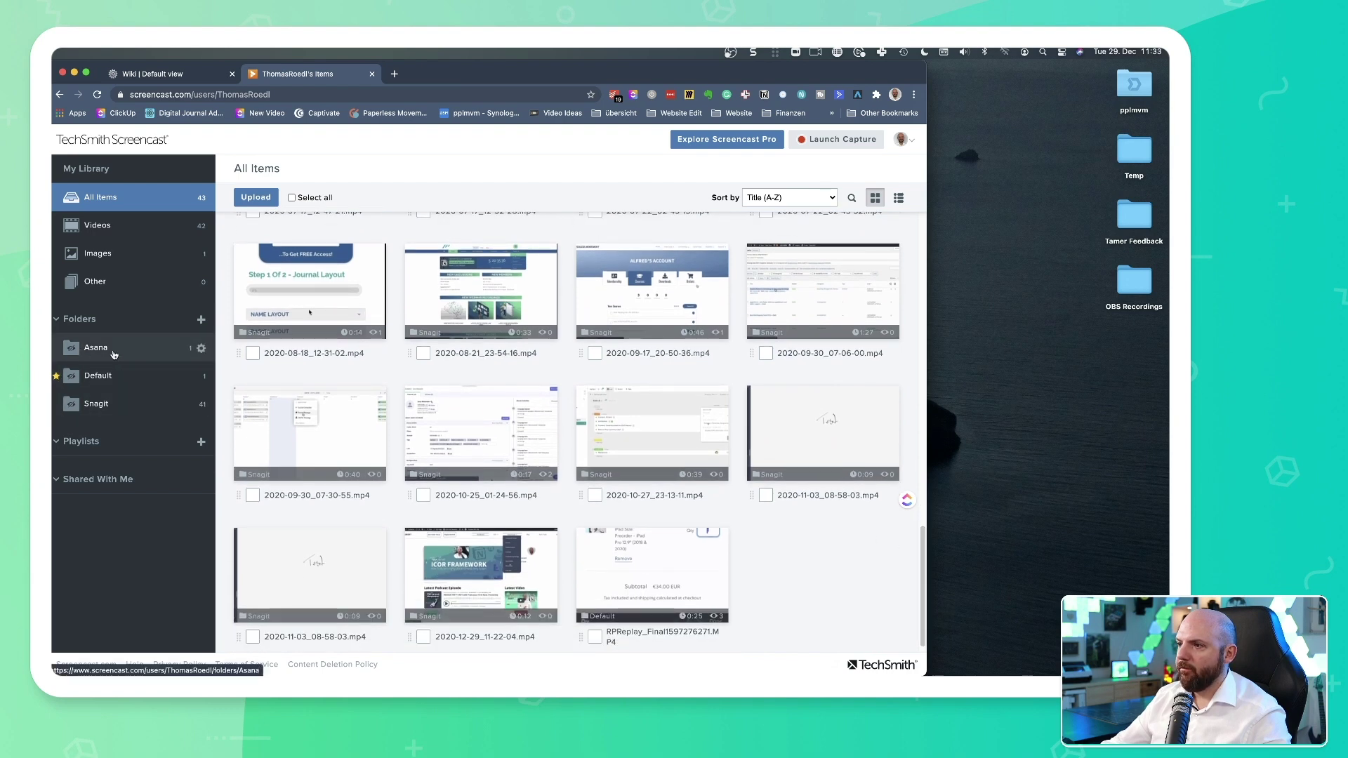
{"action": "left_click", "coordinate": [117, 377]}
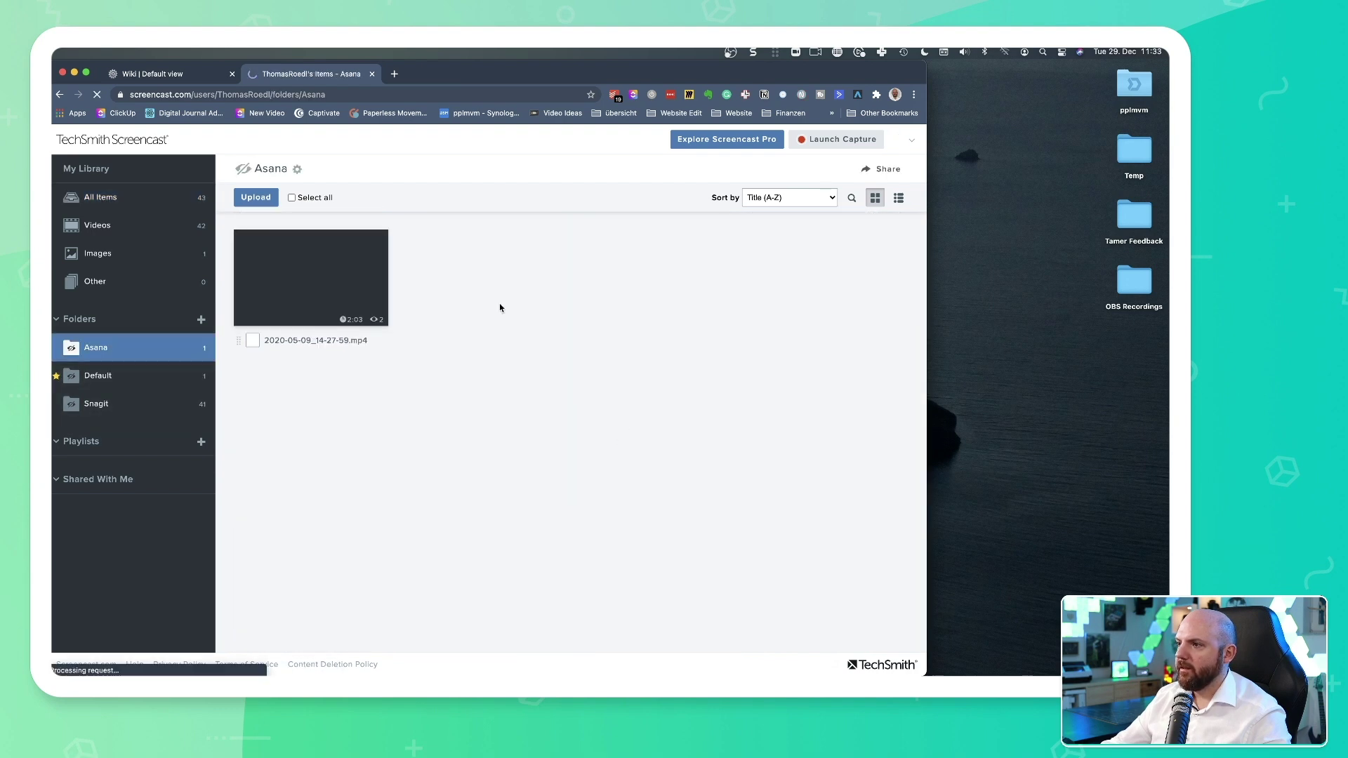
{"action": "mouse_move", "coordinate": [299, 292]}
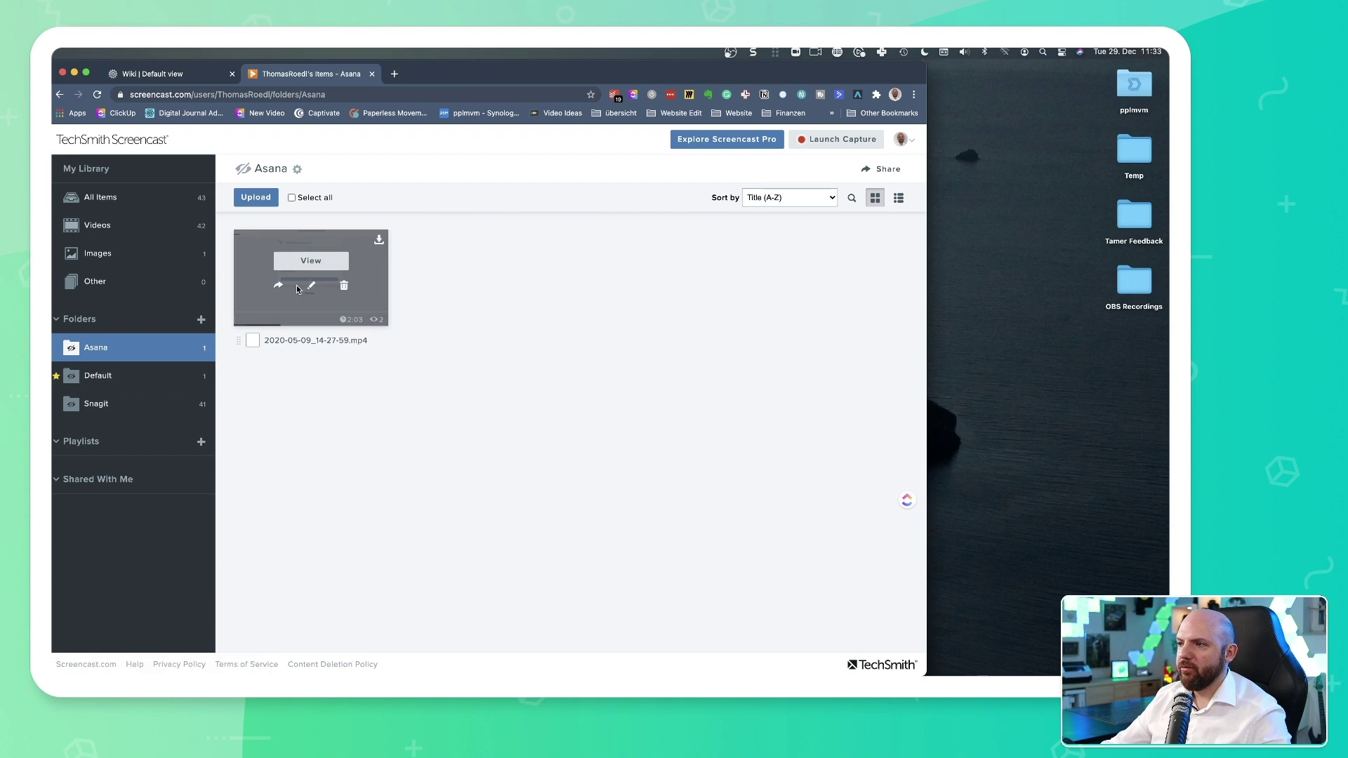
{"action": "left_click", "coordinate": [103, 198]}
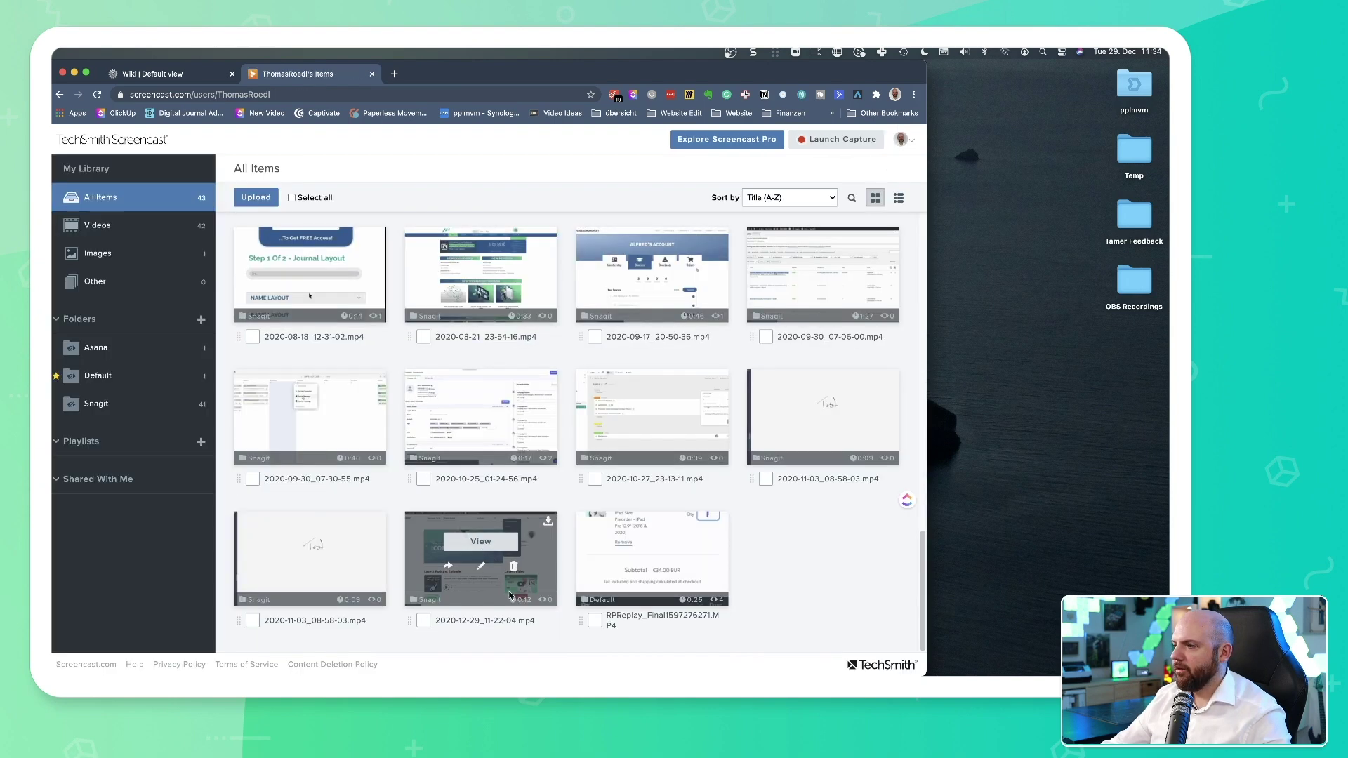
Copy the embed code for 2020-12-29_11-22-04.mp4 and switch back to the Notion wiki tab.
{"action": "left_click", "coordinate": [448, 567]}
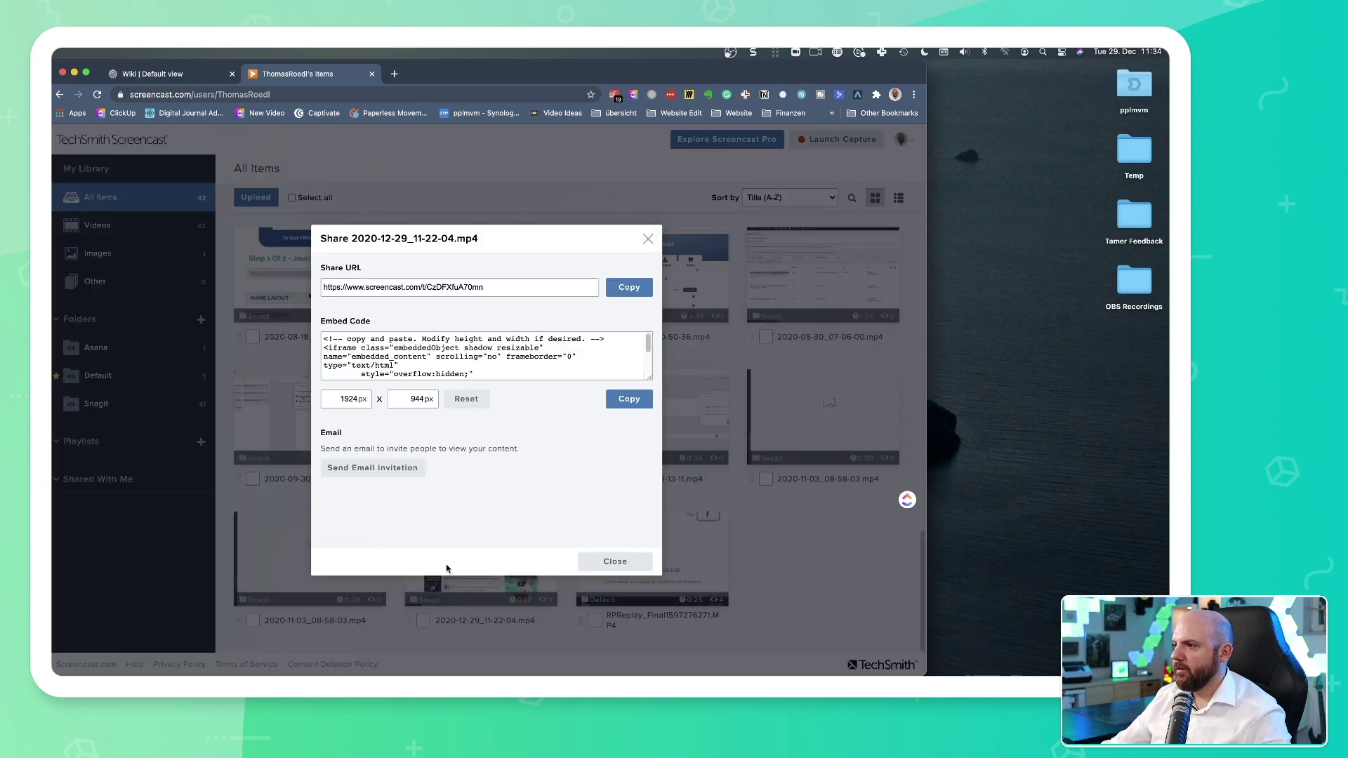
{"action": "left_click", "coordinate": [432, 339]}
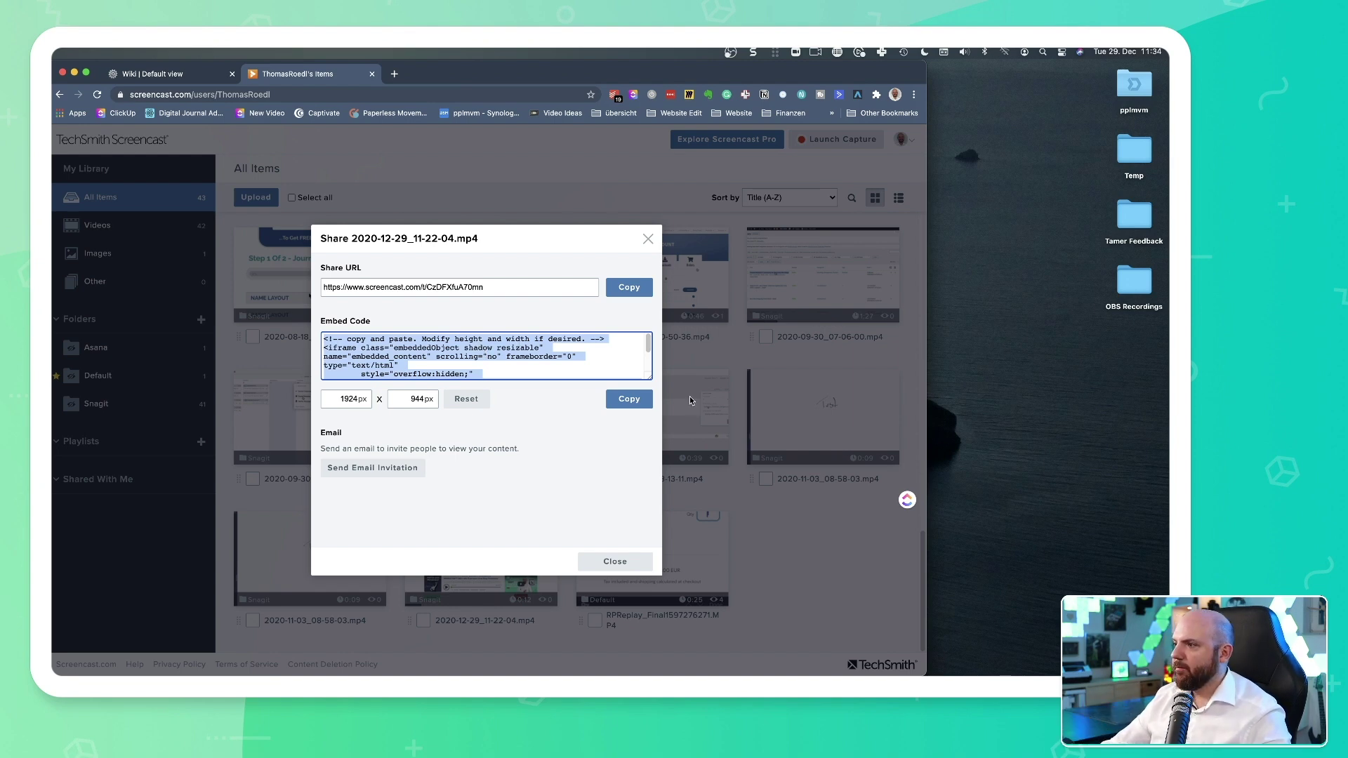
{"action": "left_click", "coordinate": [644, 399]}
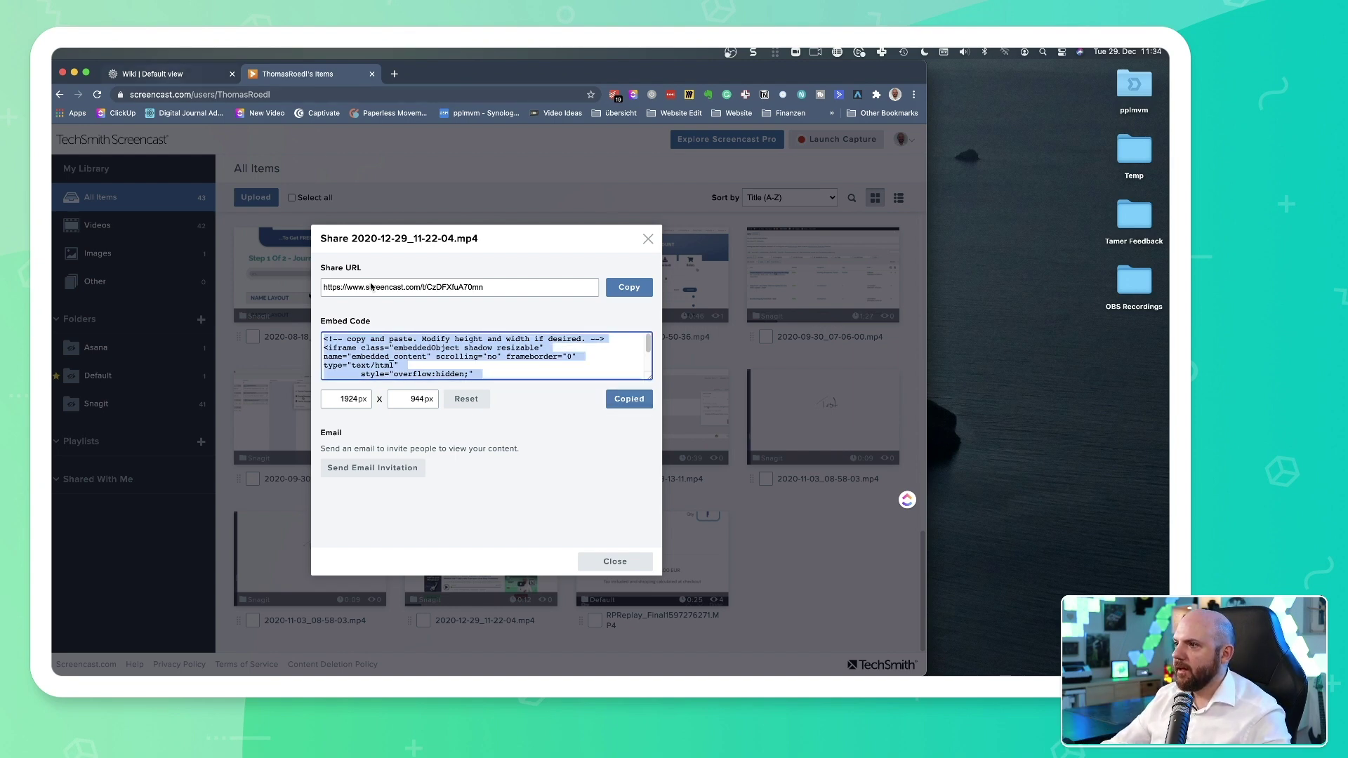
{"action": "key", "text": "ctrl+shift+Tab"}
{"action": "scroll", "coordinate": [617, 510], "scroll_direction": "down", "scroll_amount": 10}
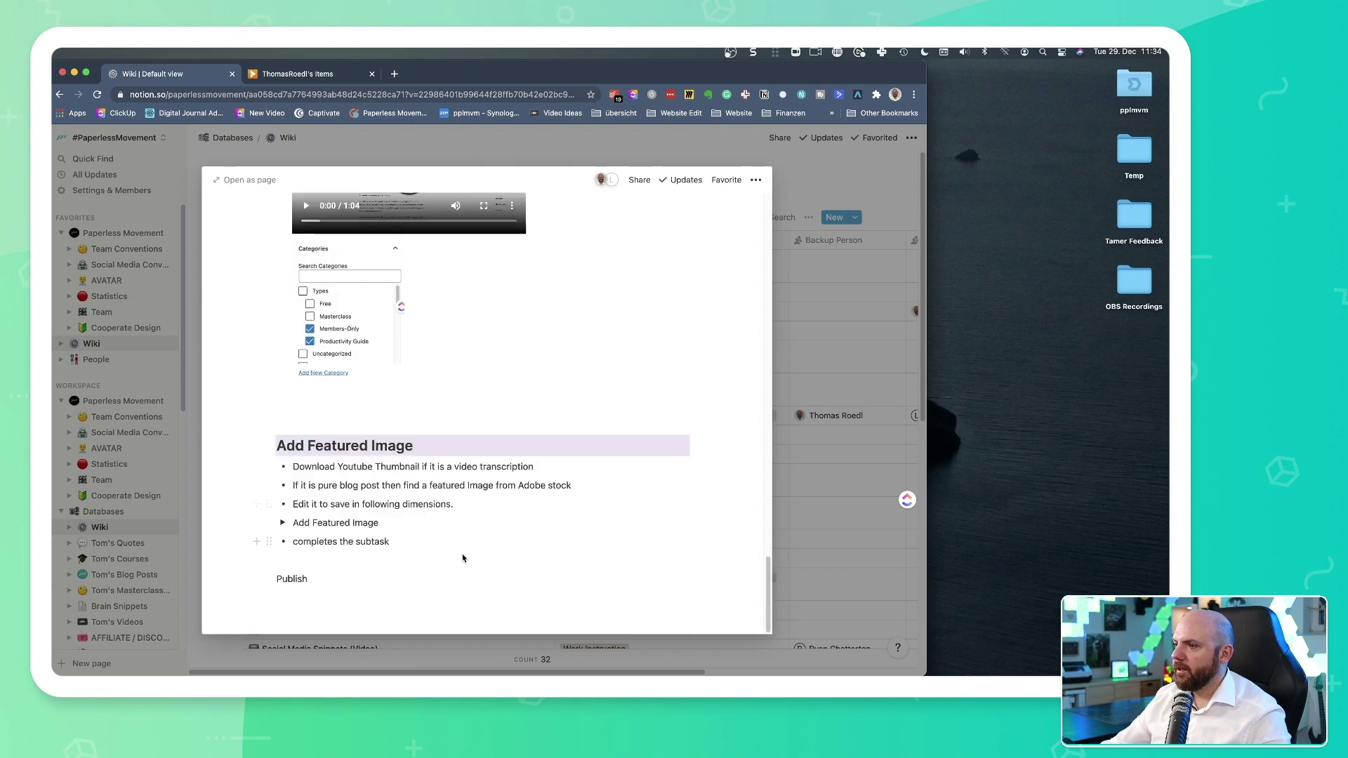
Embed the Screencast video with /embed below Publish and shorten it to remove the black bars.
{"action": "left_click", "coordinate": [356, 581]}
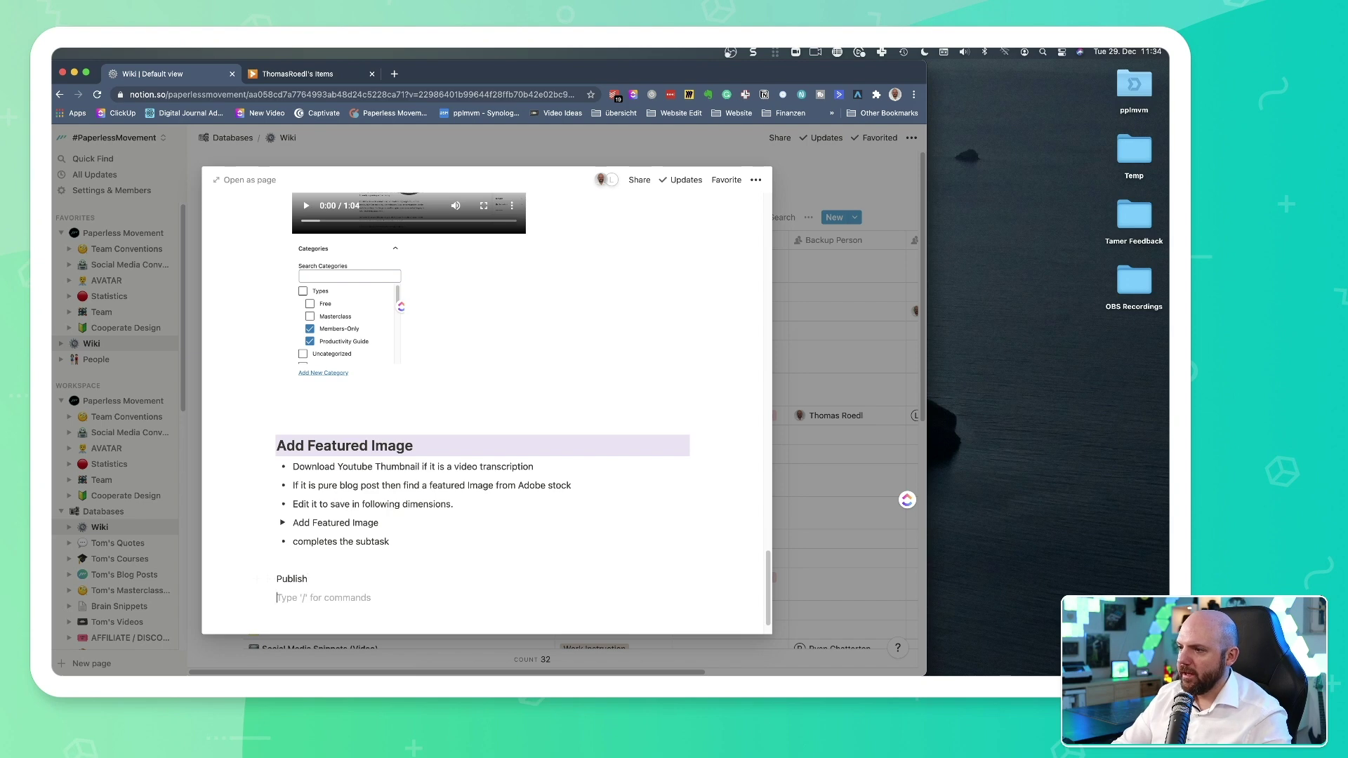
{"action": "key", "text": "Return"}
{"action": "type", "text": "/embed"}
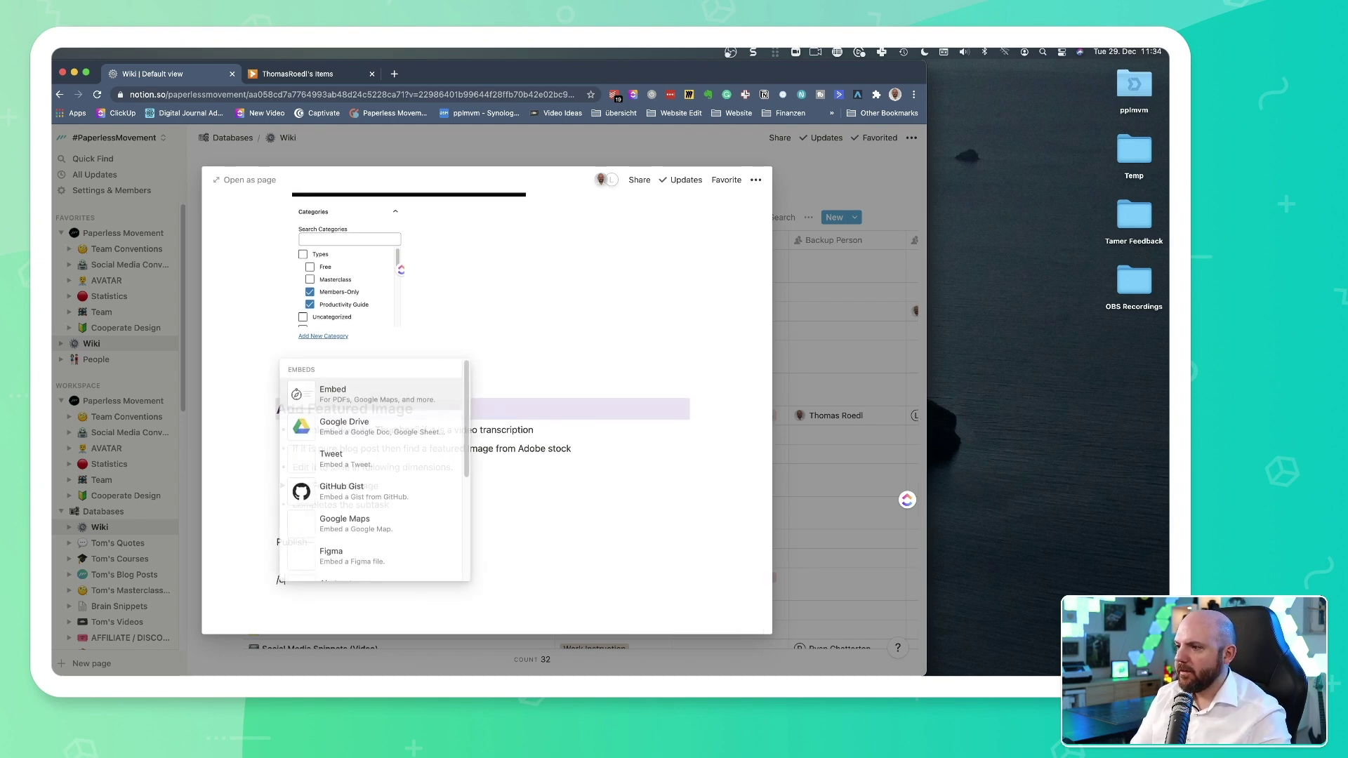
{"action": "key", "text": "Return"}
{"action": "key", "text": "ctrl+v"}
{"action": "left_click", "coordinate": [473, 532]}
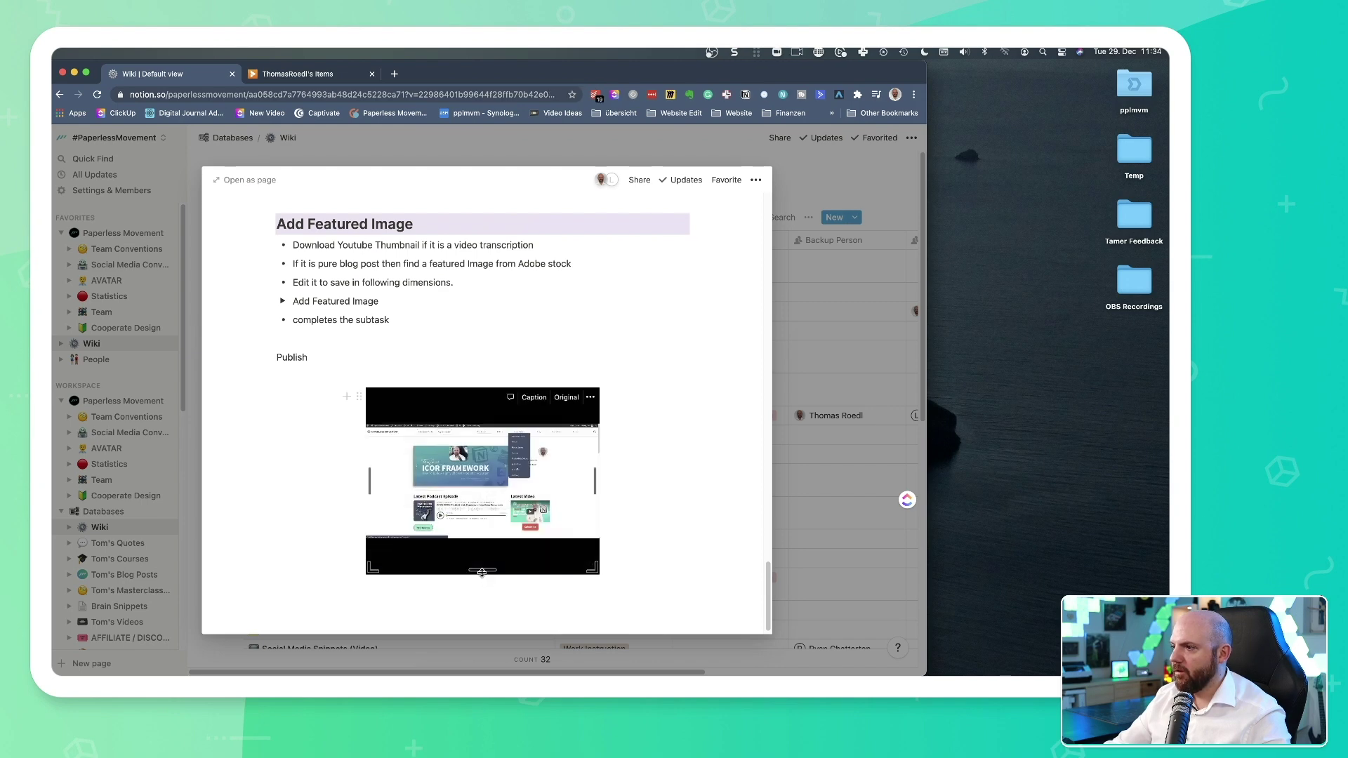
{"action": "left_click_drag", "start_coordinate": [482, 573], "coordinate": [477, 509]}
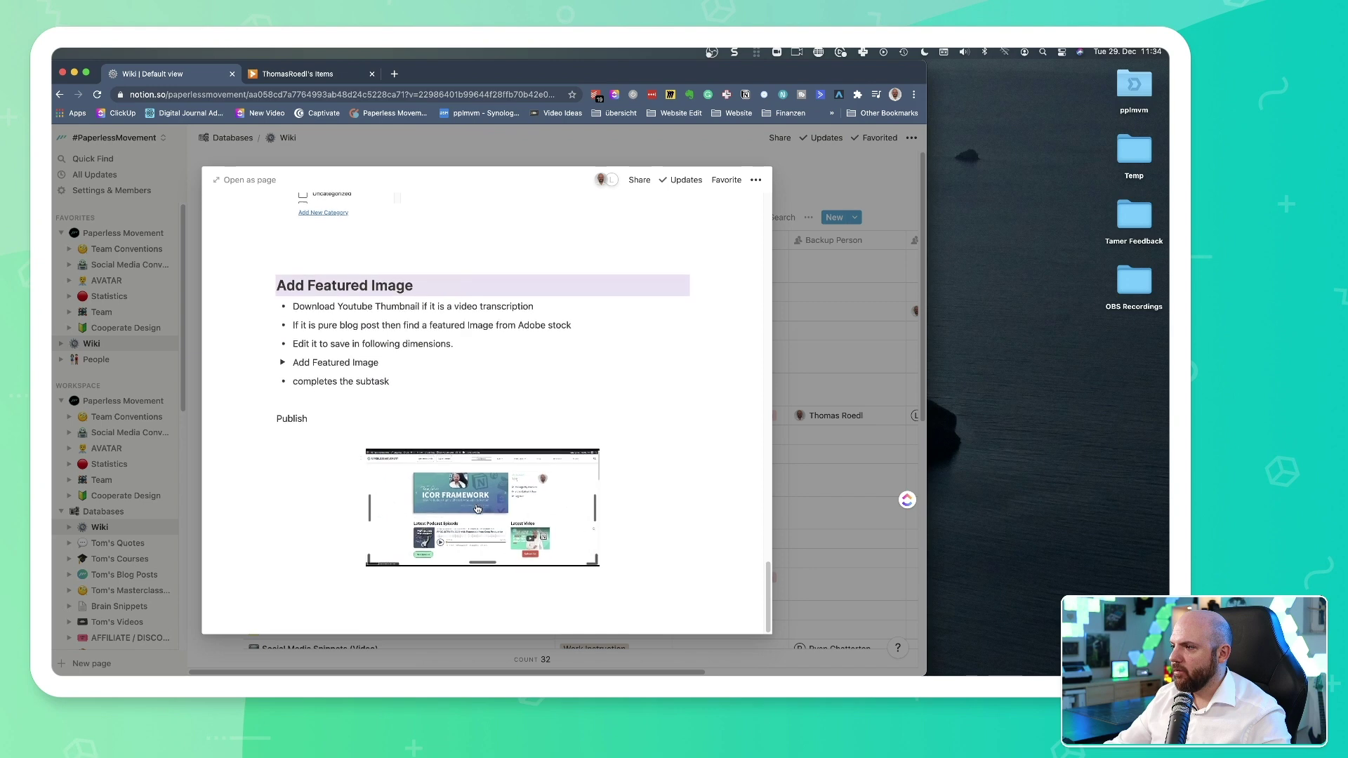
{"action": "left_click", "coordinate": [608, 622]}
Copy the video's Share URL from the Screencast.com dialog and close the dialog.
{"action": "left_click", "coordinate": [694, 511]}
{"action": "key", "text": "ctrl+Tab"}
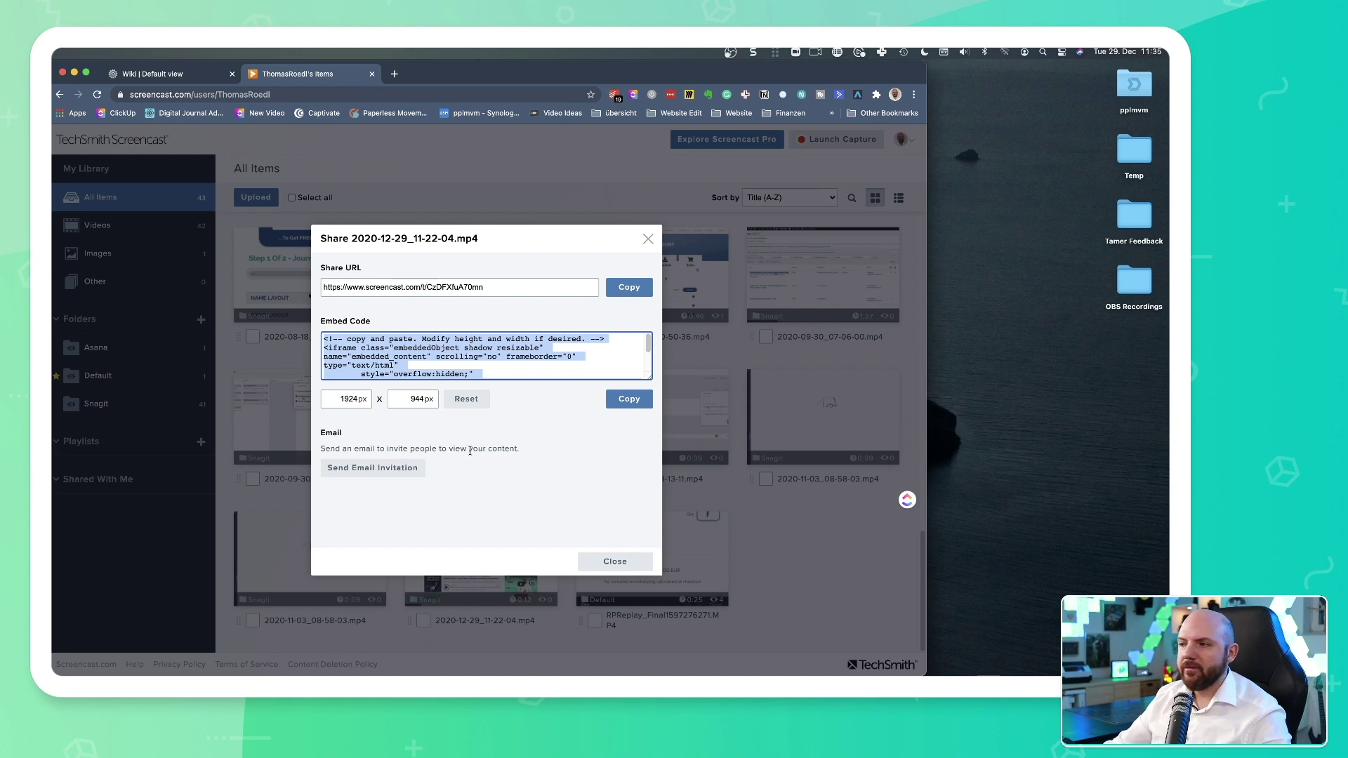
{"action": "left_click", "coordinate": [640, 293]}
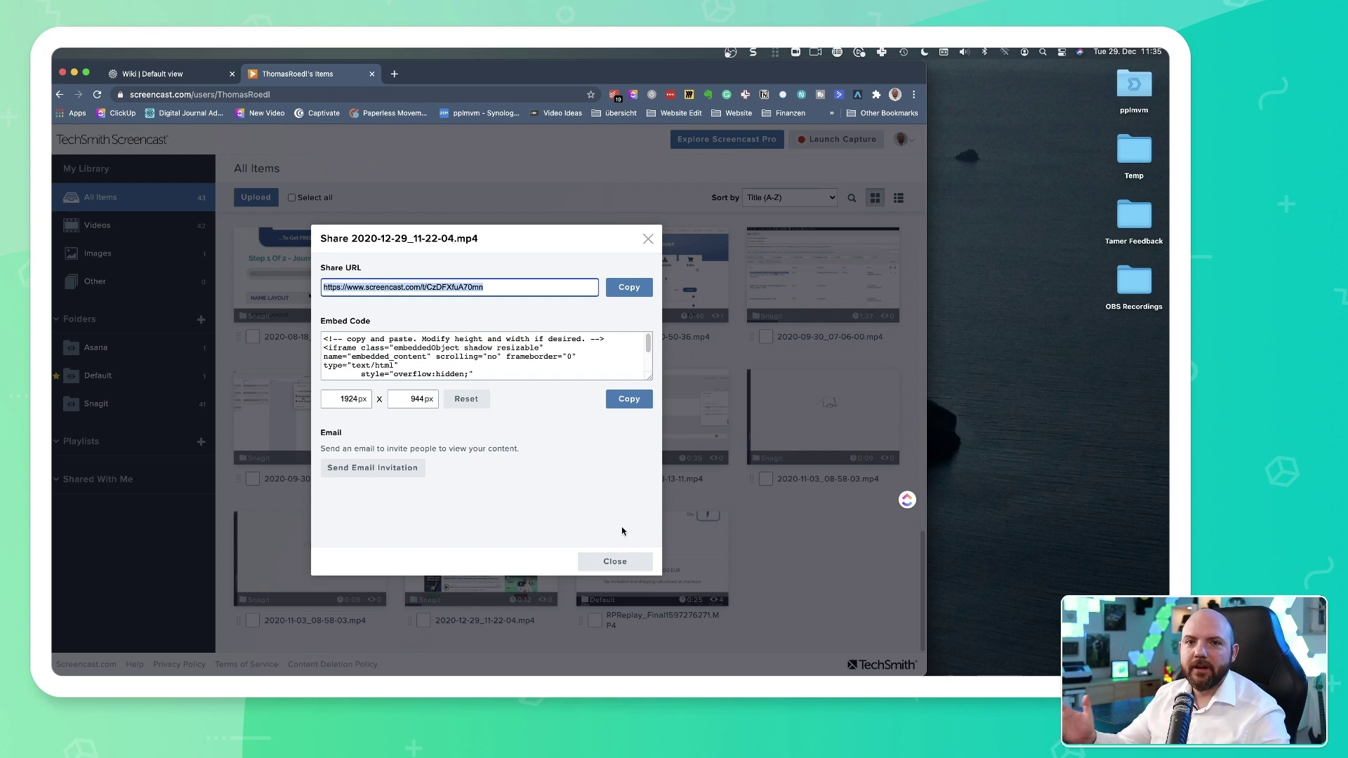
{"action": "left_click", "coordinate": [609, 561]}
Open the 2020-12-29_11-22-04.mp4 video's own page on Screencast.com.
{"action": "mouse_move", "coordinate": [469, 569]}
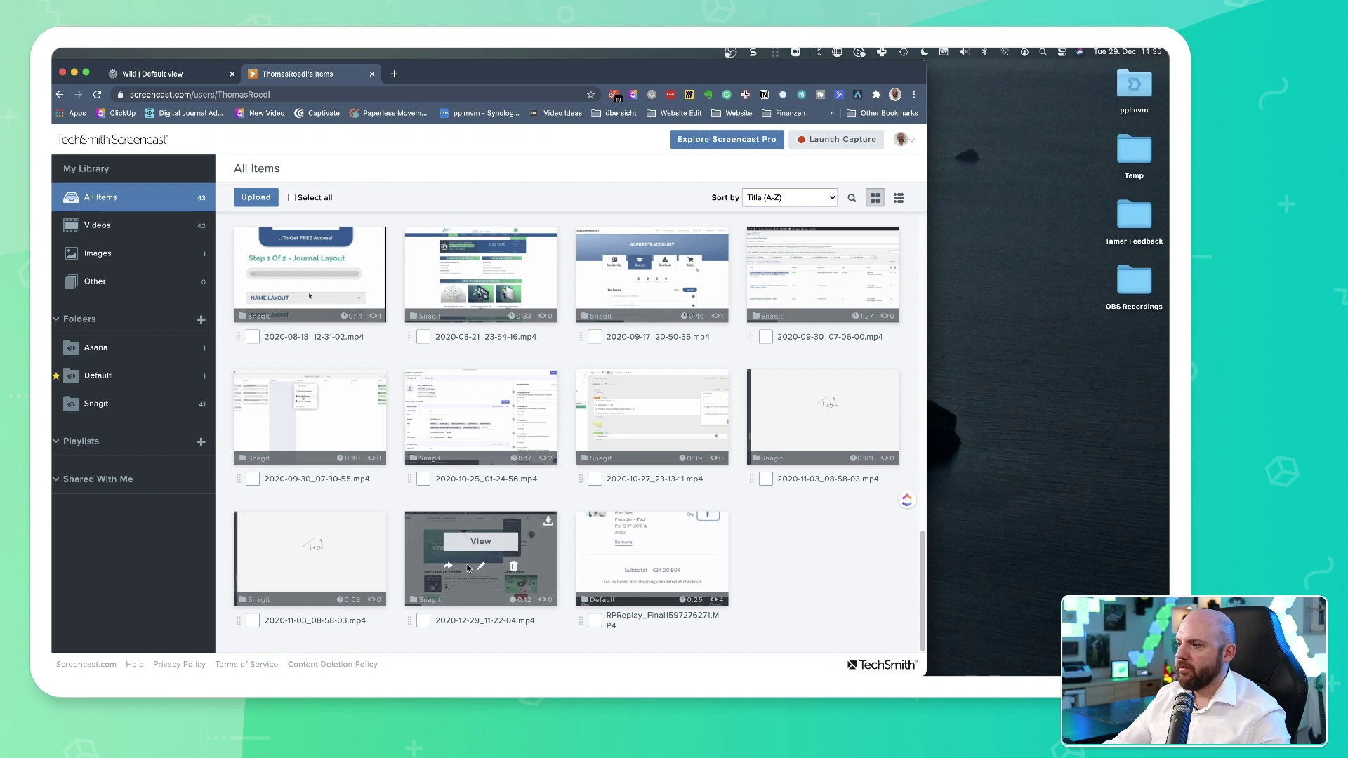
{"action": "left_click", "coordinate": [481, 542]}
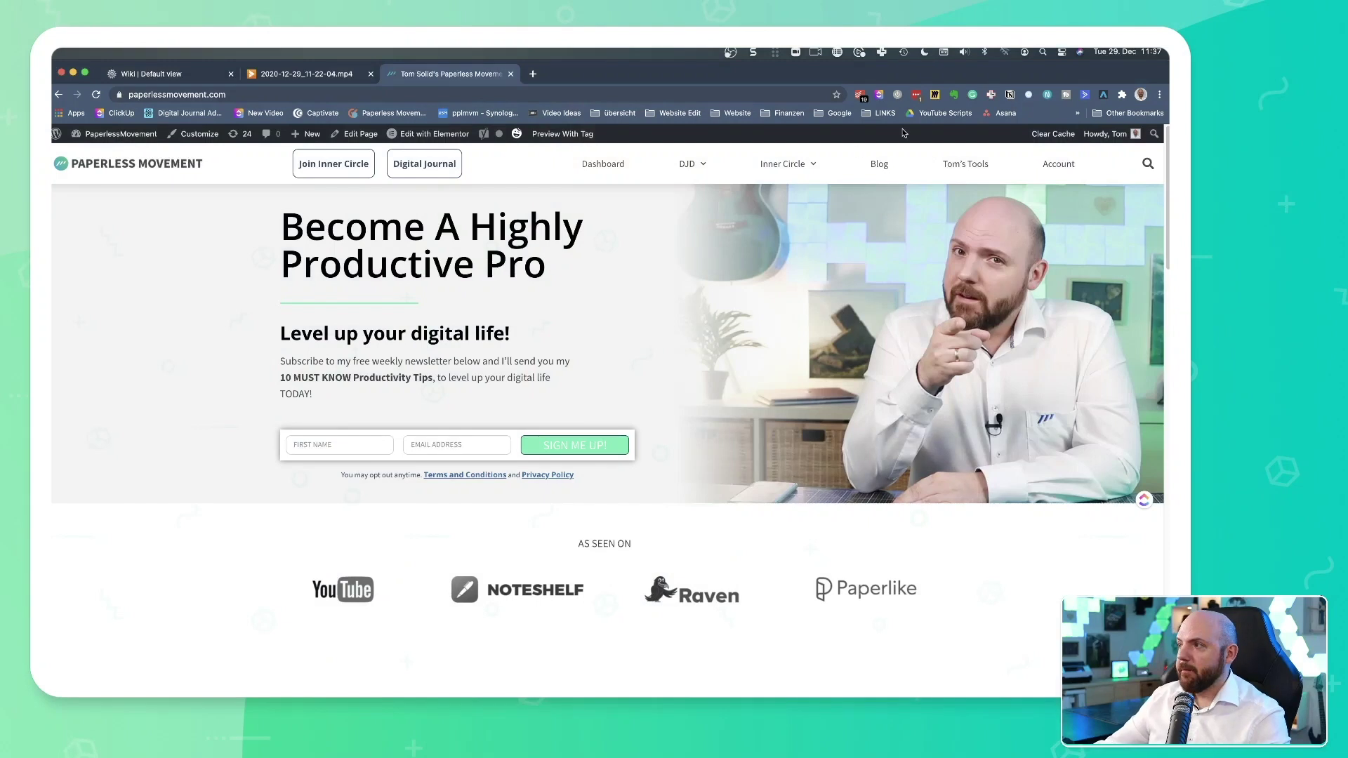
Open the Inner Circle Discounts page and scroll down toward the Snagit and Camtasia offers.
{"action": "mouse_move", "coordinate": [798, 163]}
{"action": "left_click", "coordinate": [769, 346]}
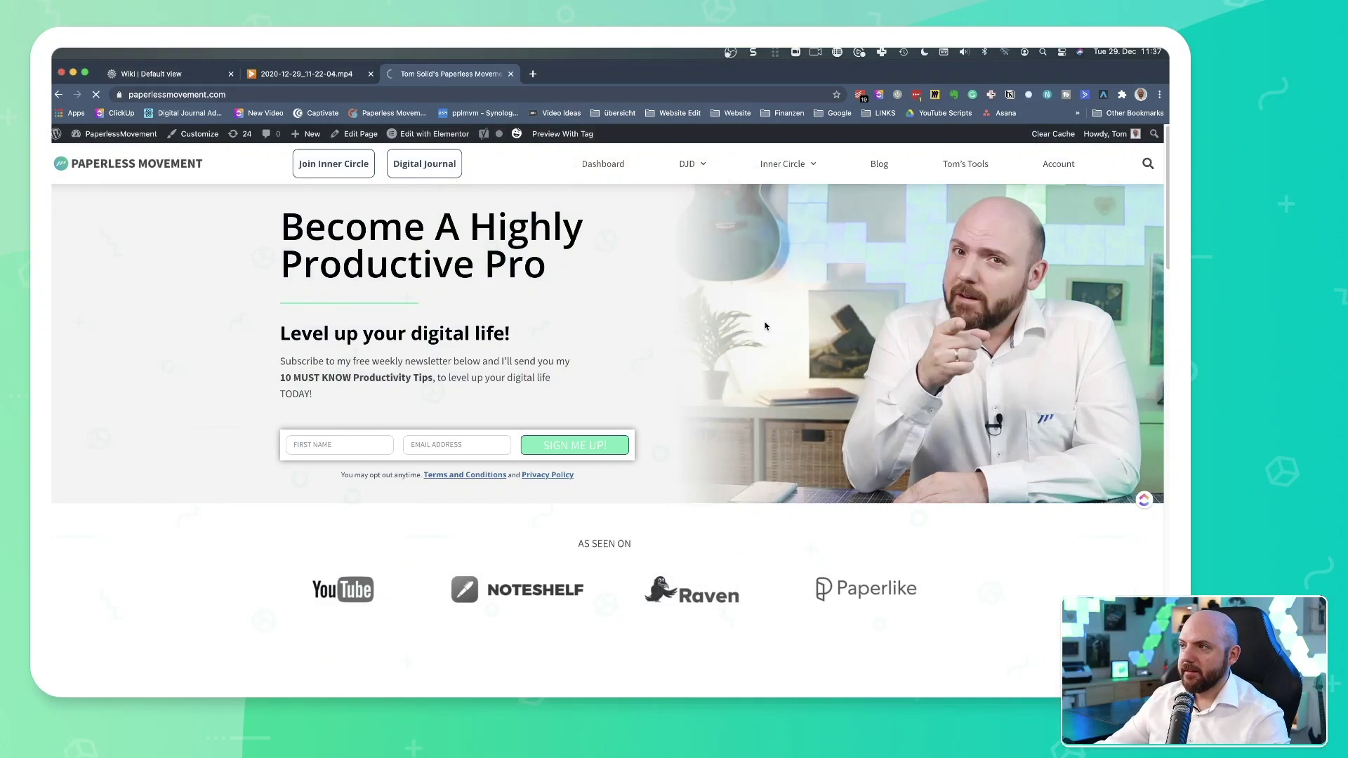
{"action": "scroll", "coordinate": [686, 453], "scroll_direction": "down", "scroll_amount": 15}
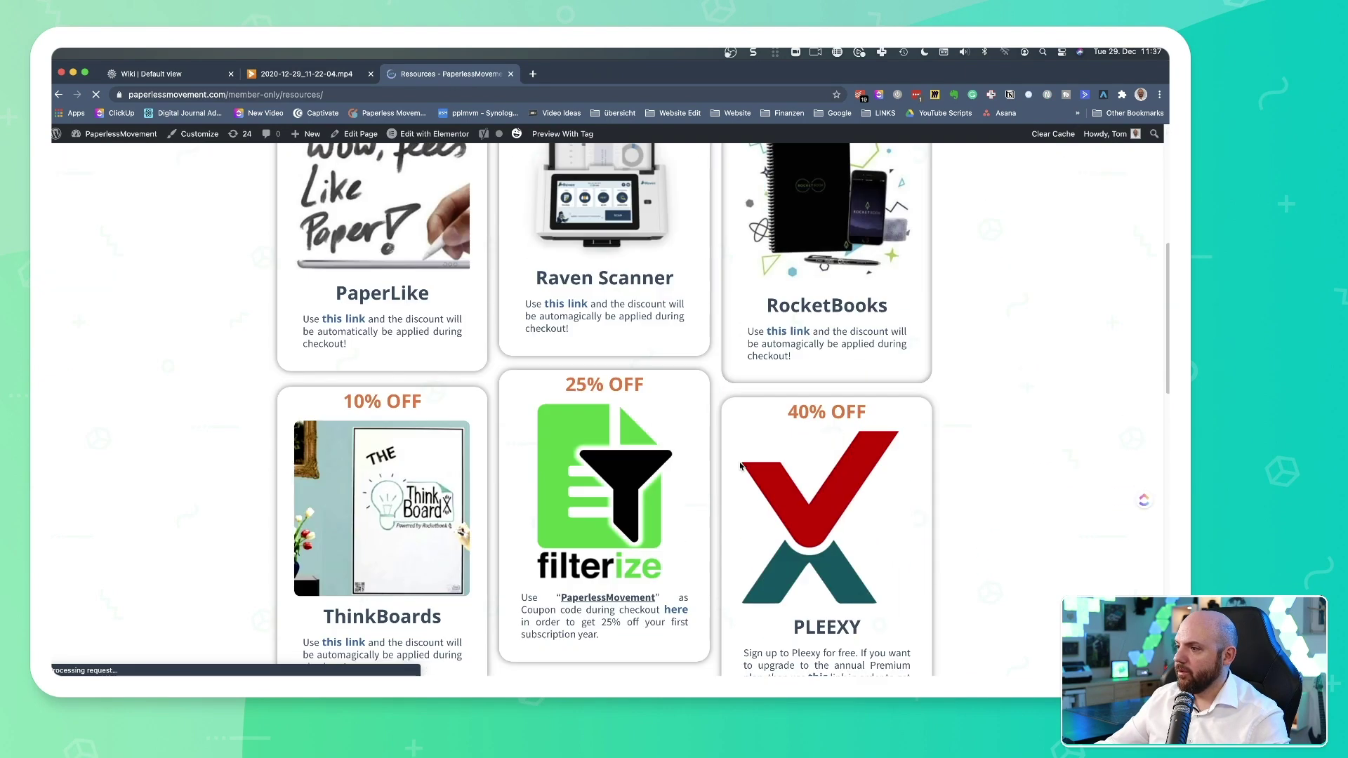